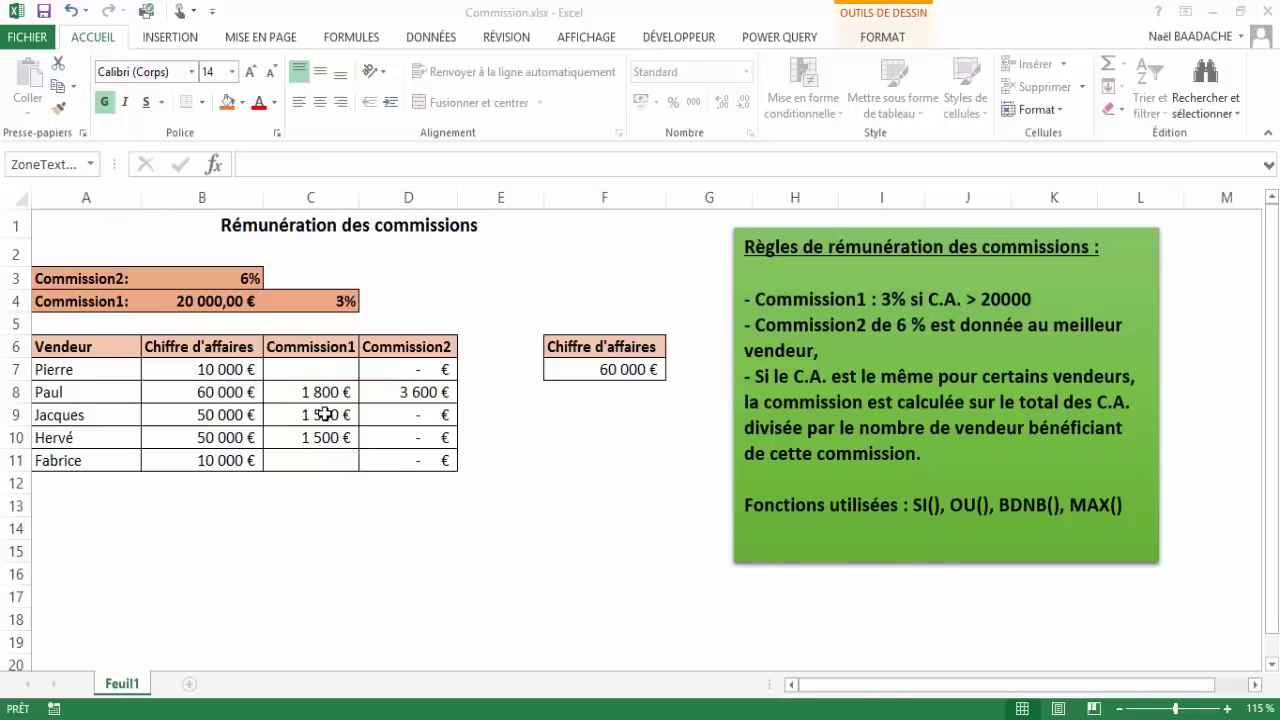
Set the turnover in cell B7 to 100000.
click(224, 369)
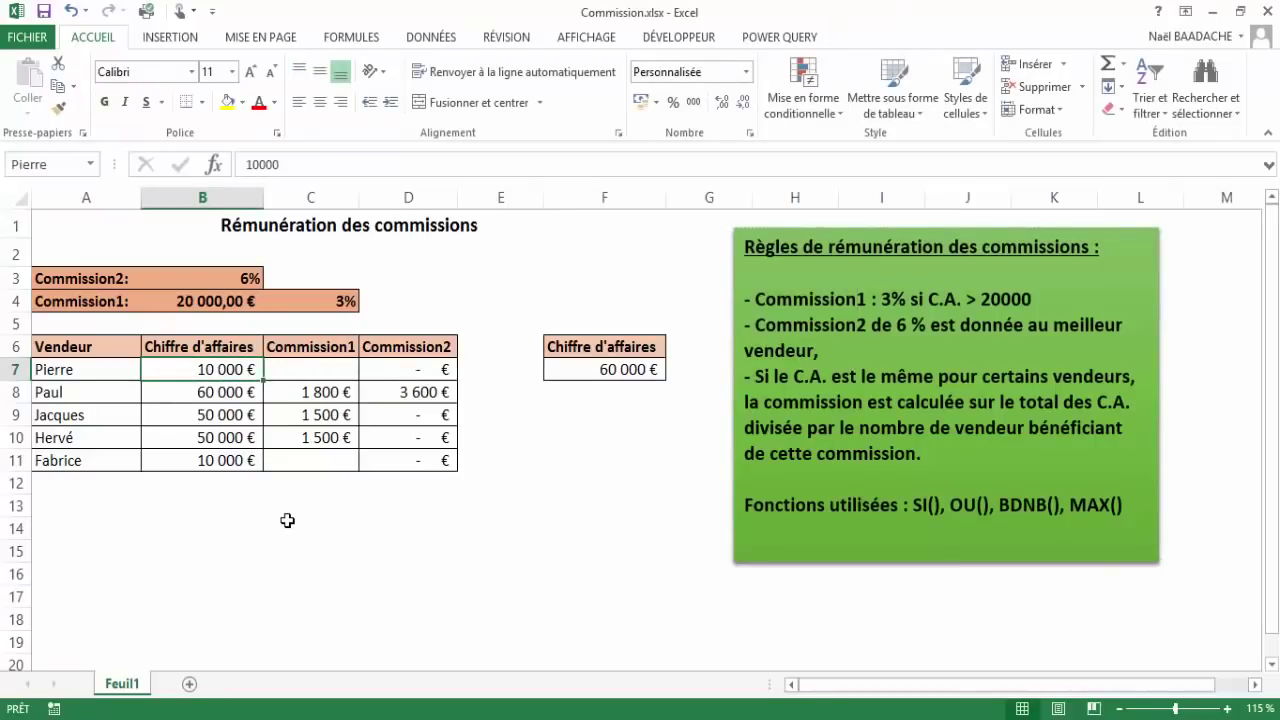
text(100000)
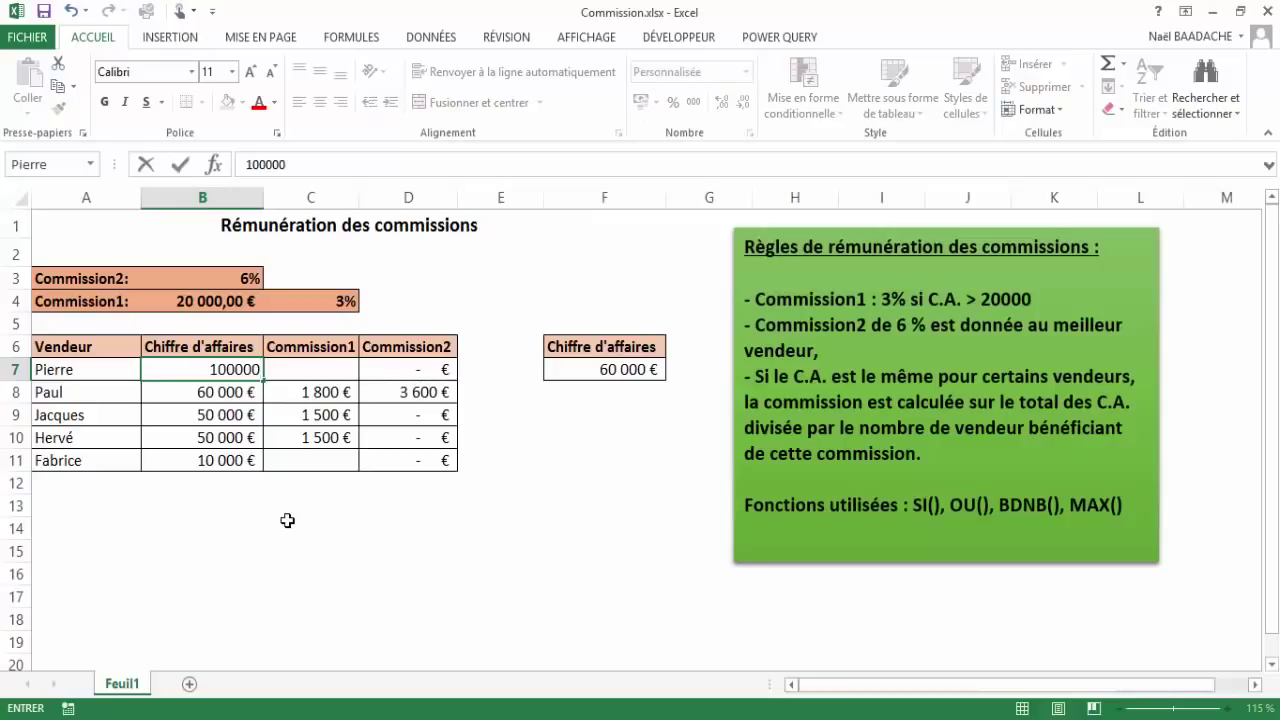
key(Return)
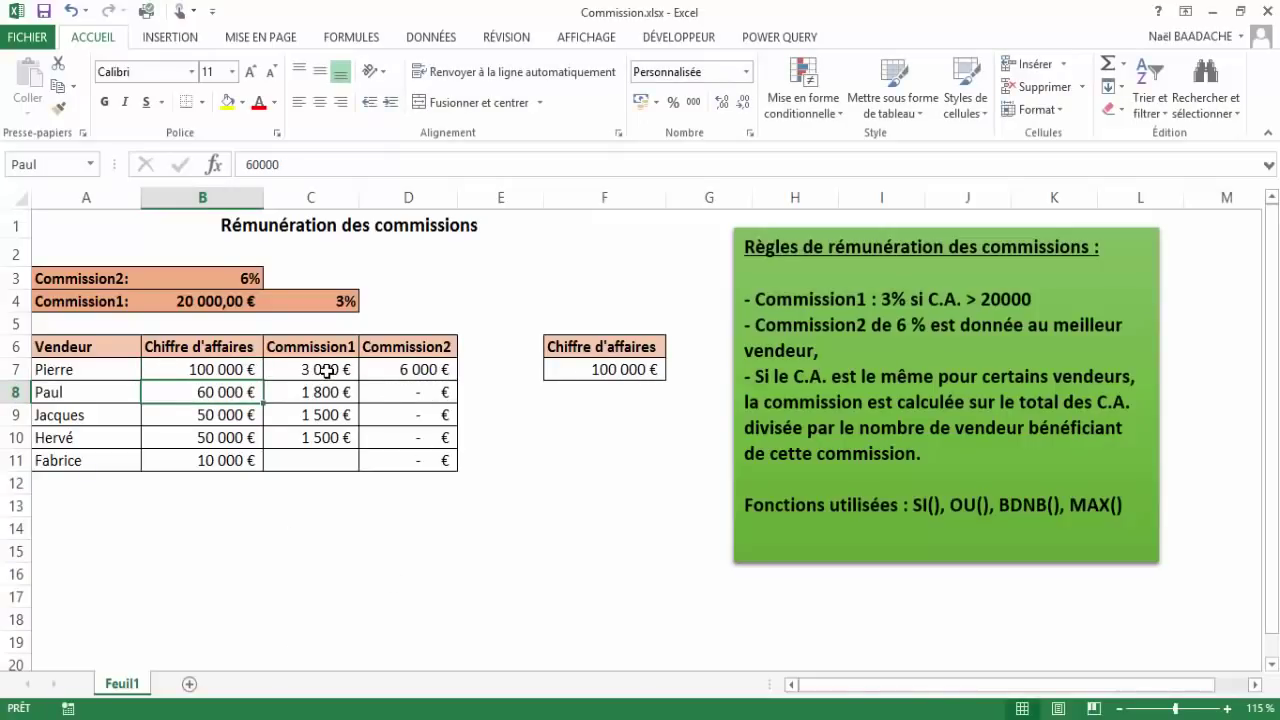
Compare the Commission1 formulas in C7 and C8 with the threshold in B4 and the turnover in B8 and B11.
click(327, 371)
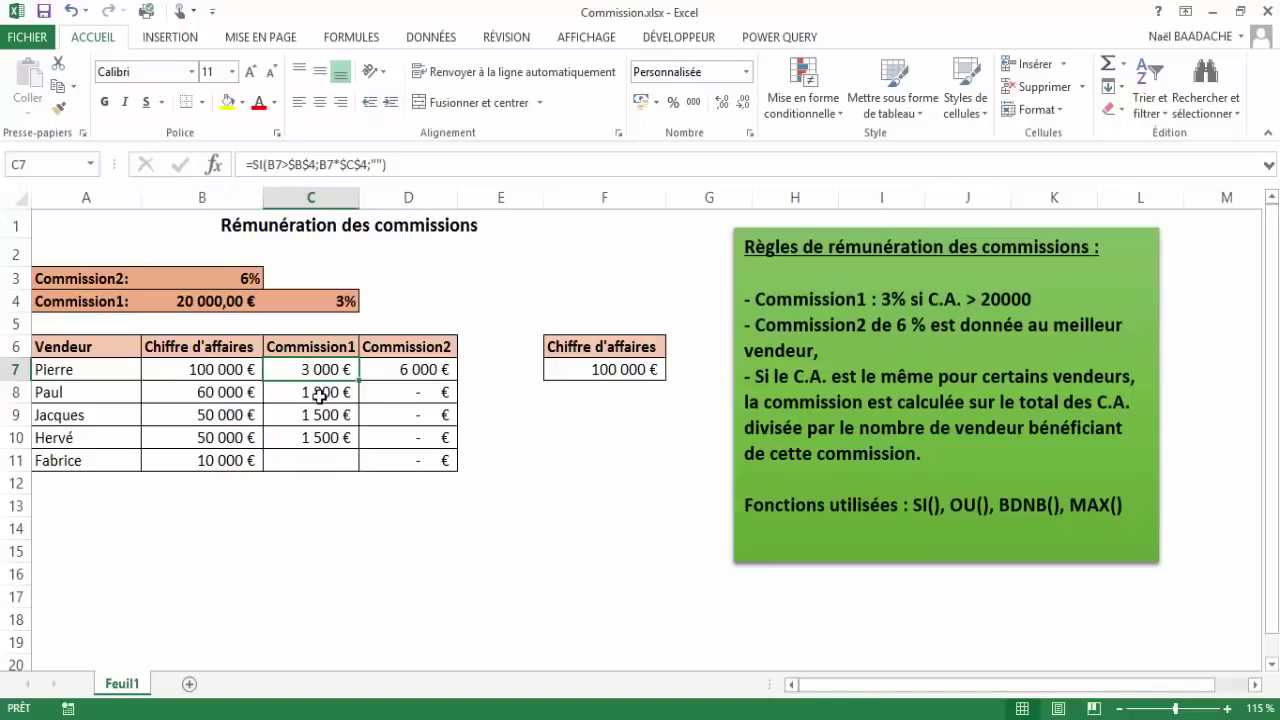
click(213, 301)
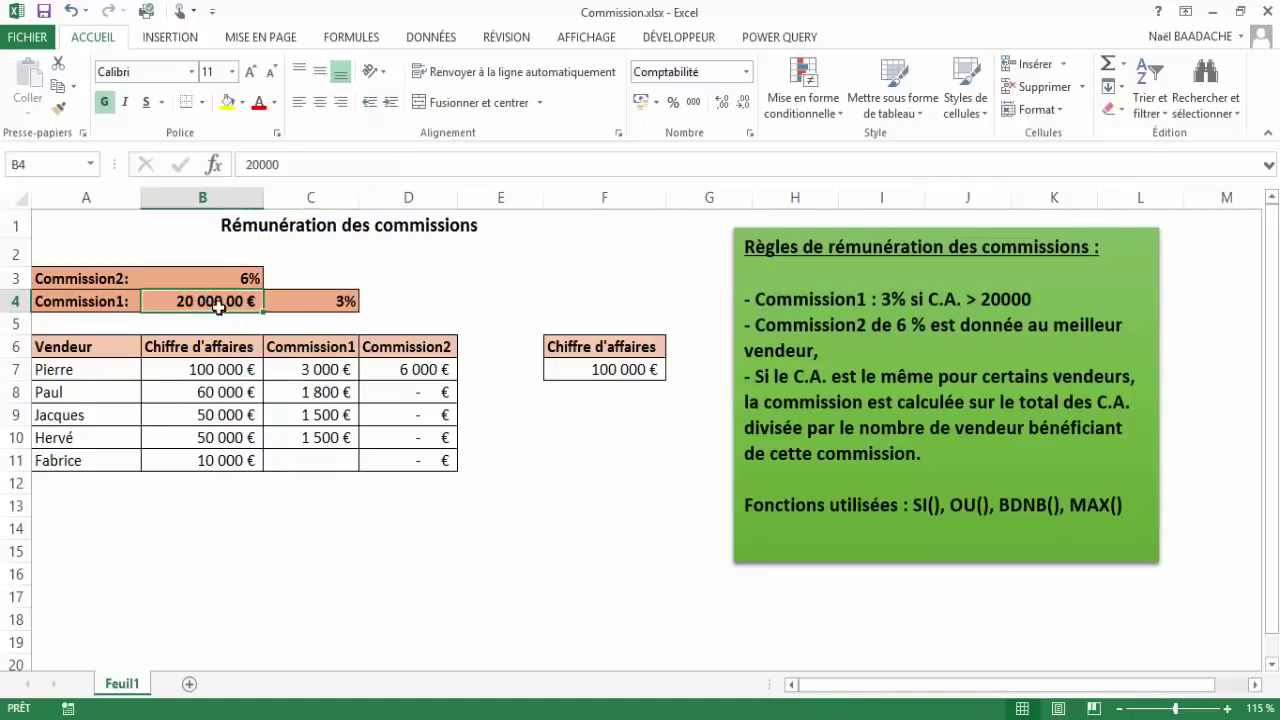
click(220, 393)
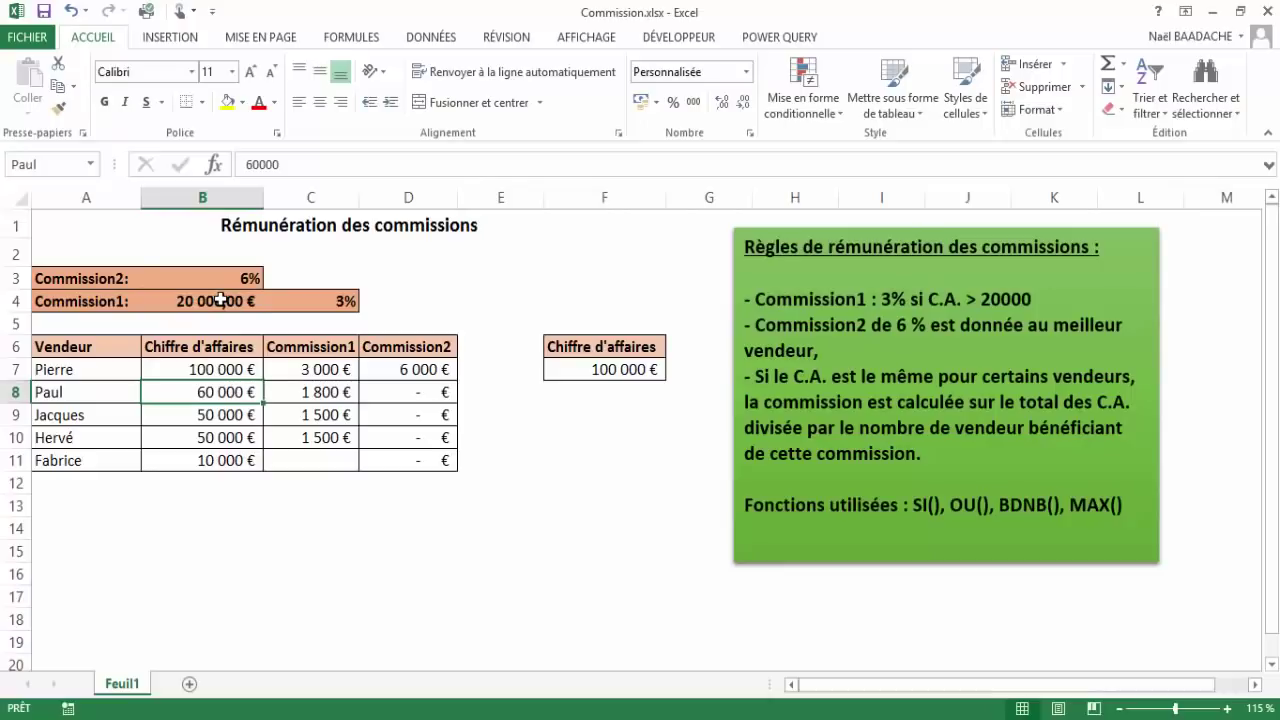
click(328, 393)
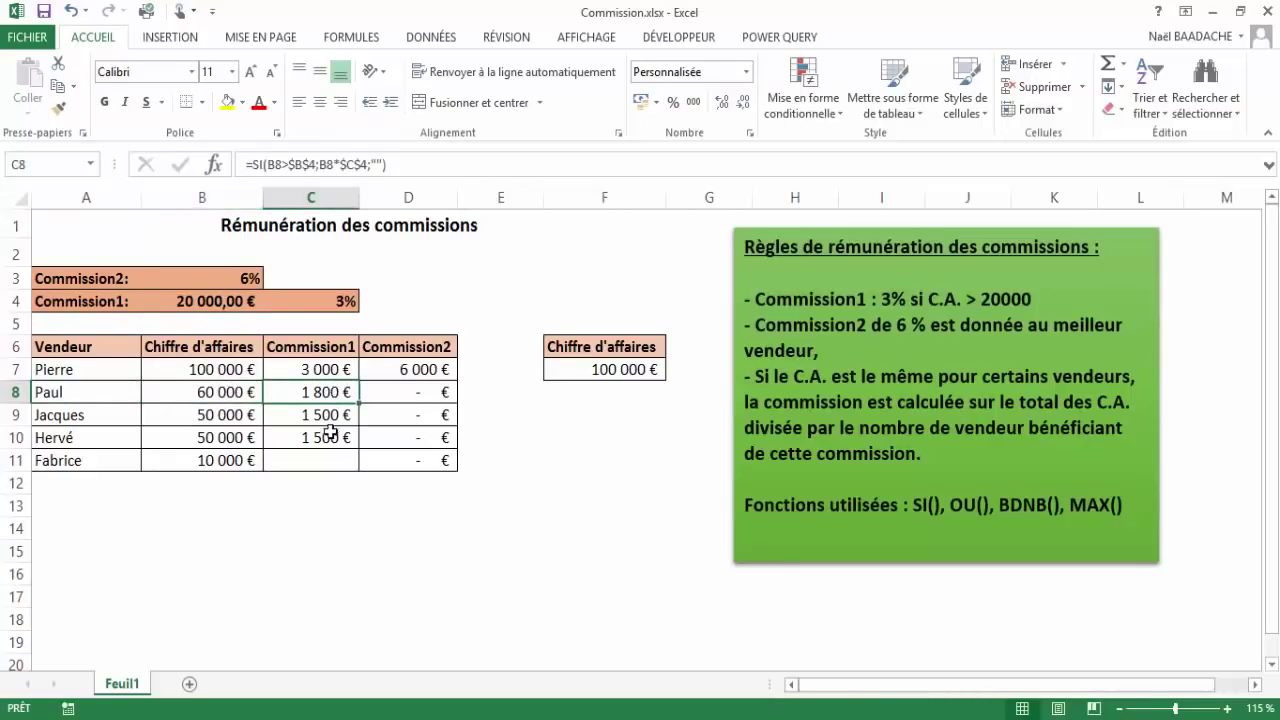
click(241, 463)
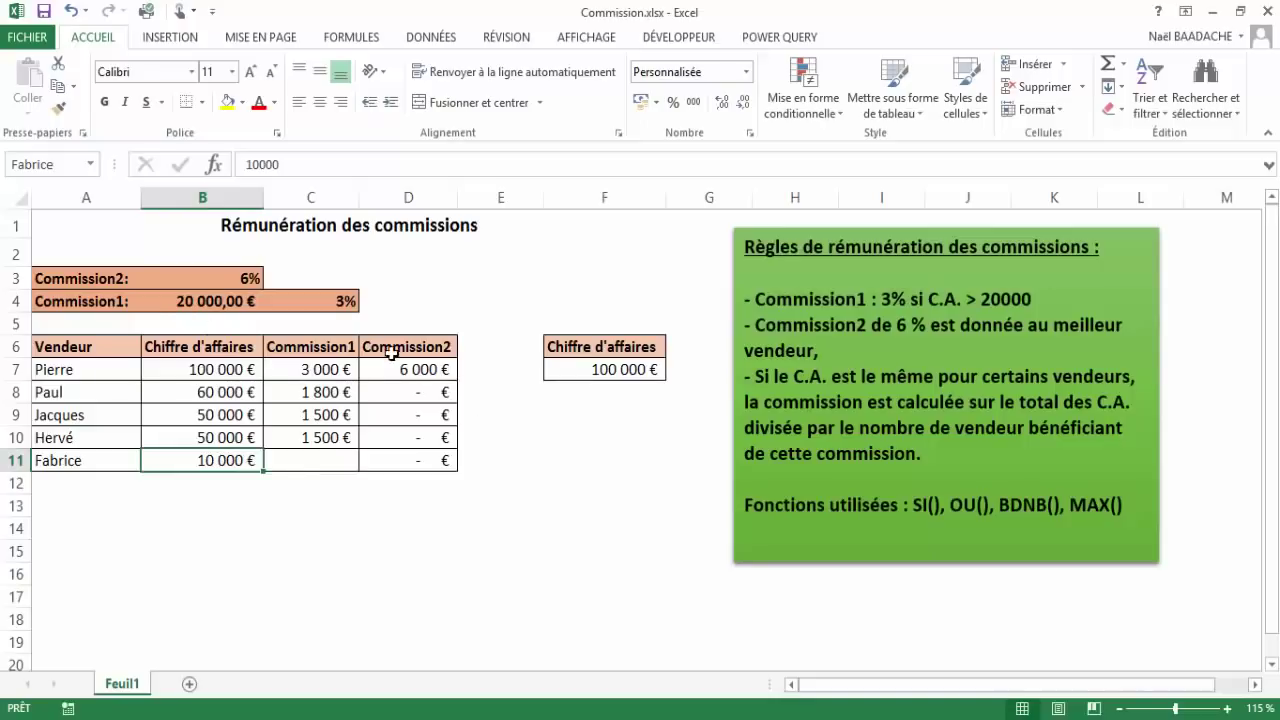
Set the turnover in both B7 and B8 to 50000.
click(221, 368)
text(50000)
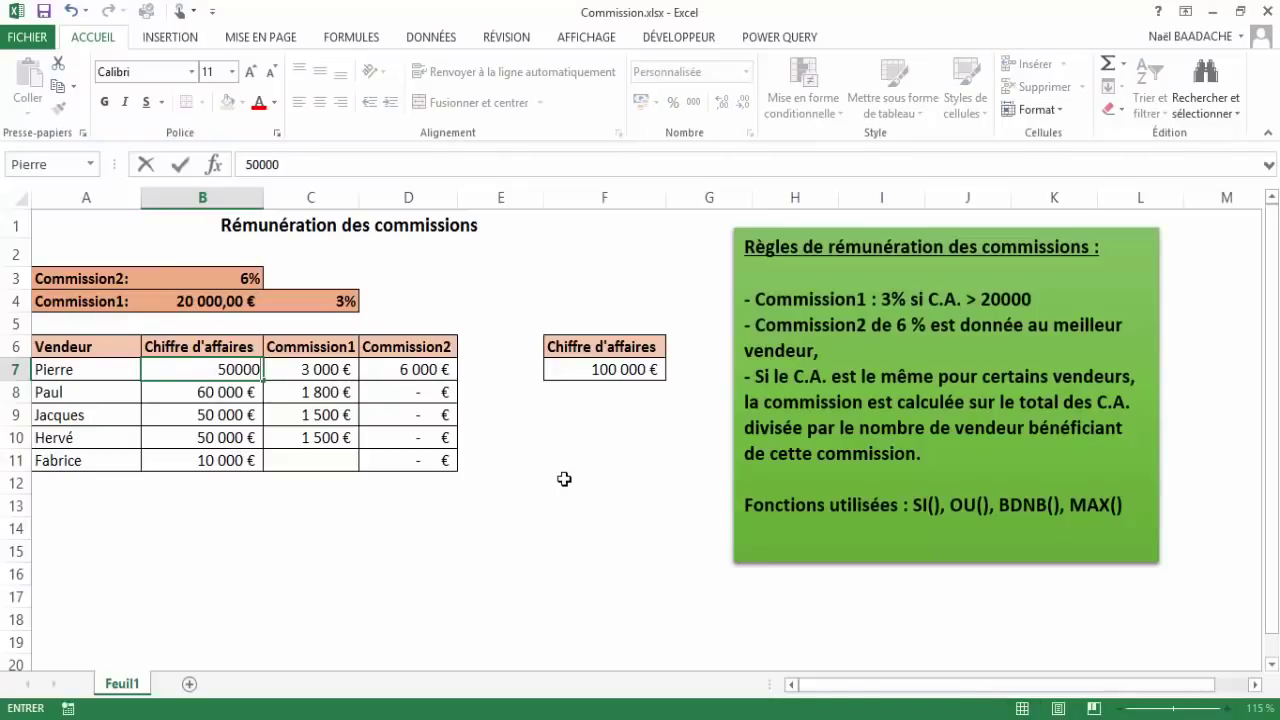
key(Return)
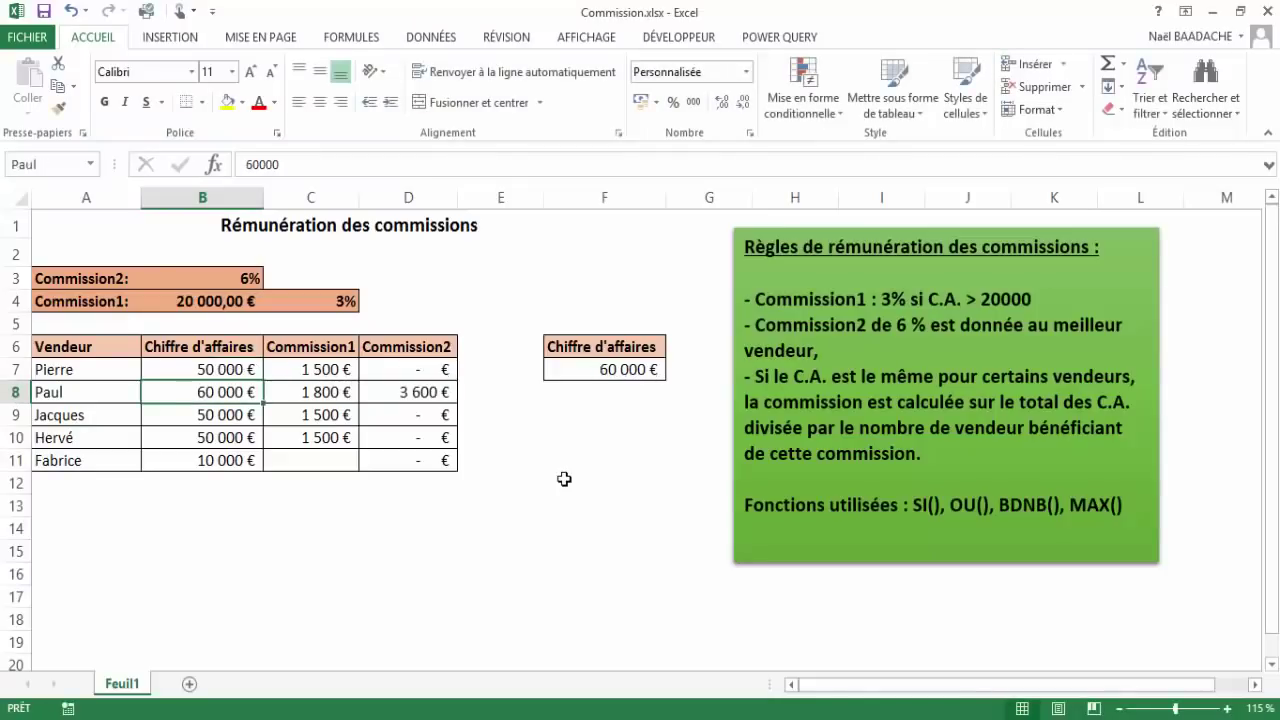
text(5000)
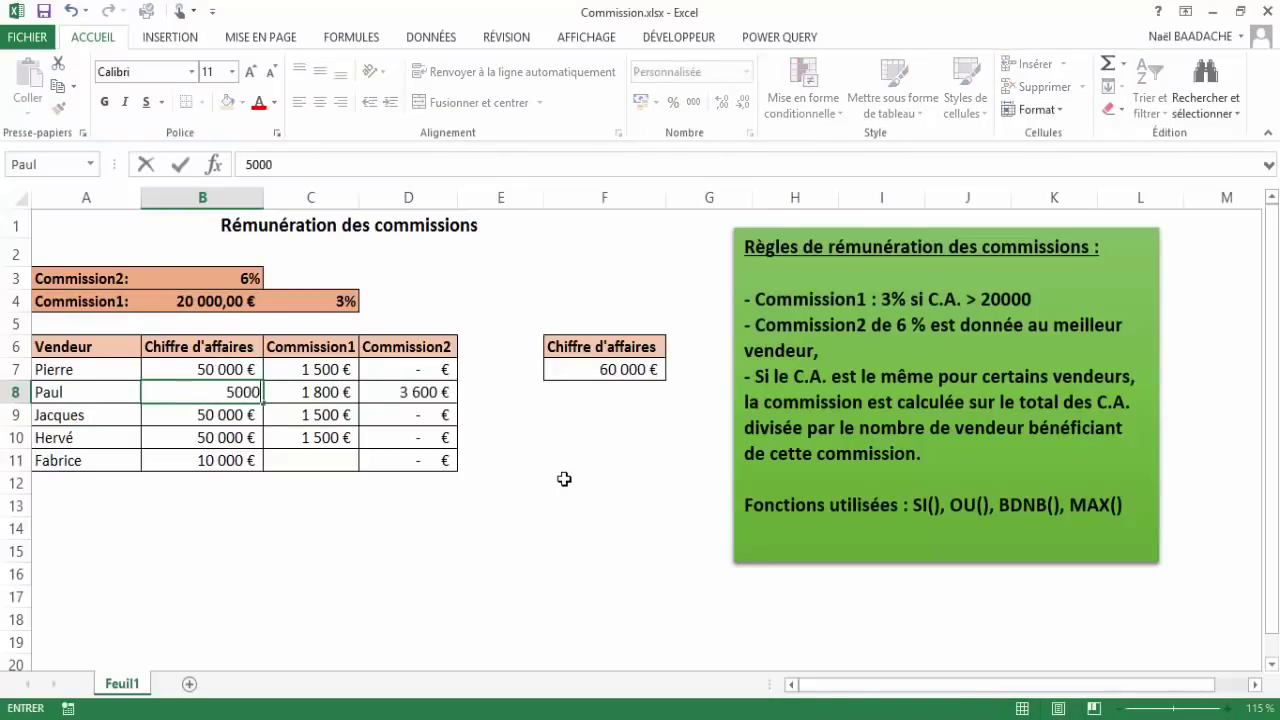
text(0)
key(Return)
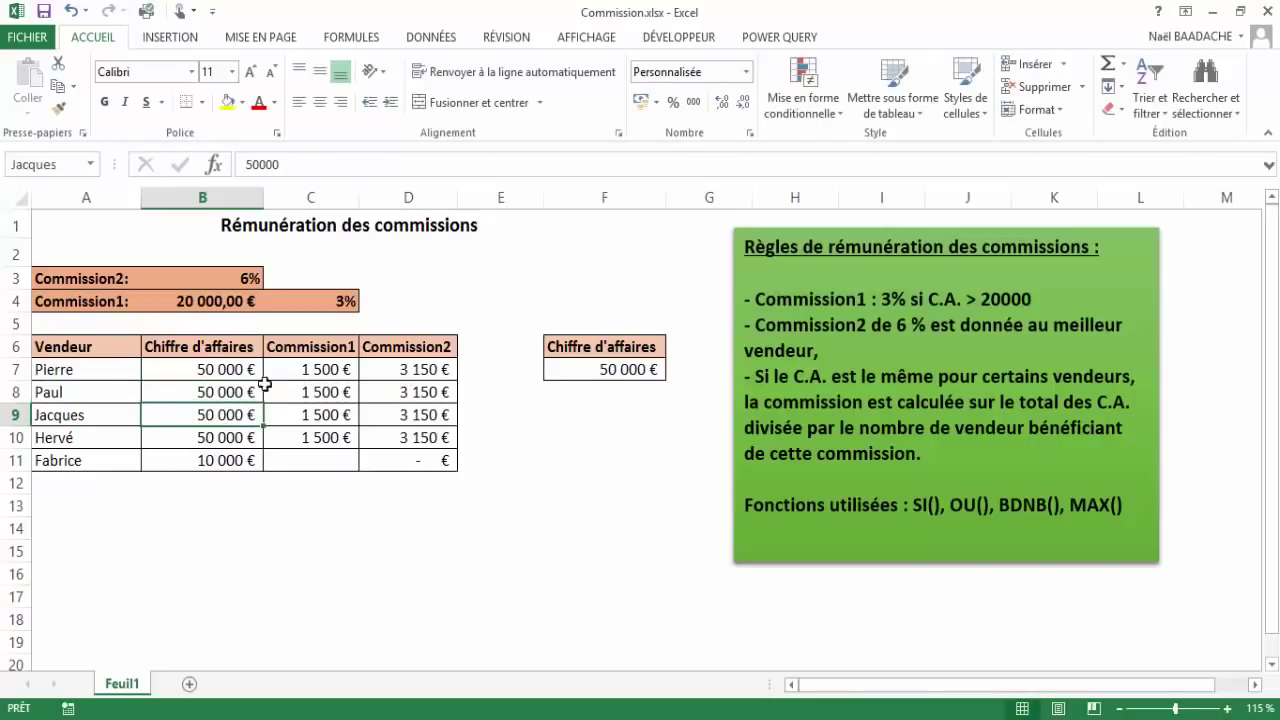
Check the total of the turnover range B7:B11 and examine the Commission2 formula in D7.
drag(249, 367, 236, 458)
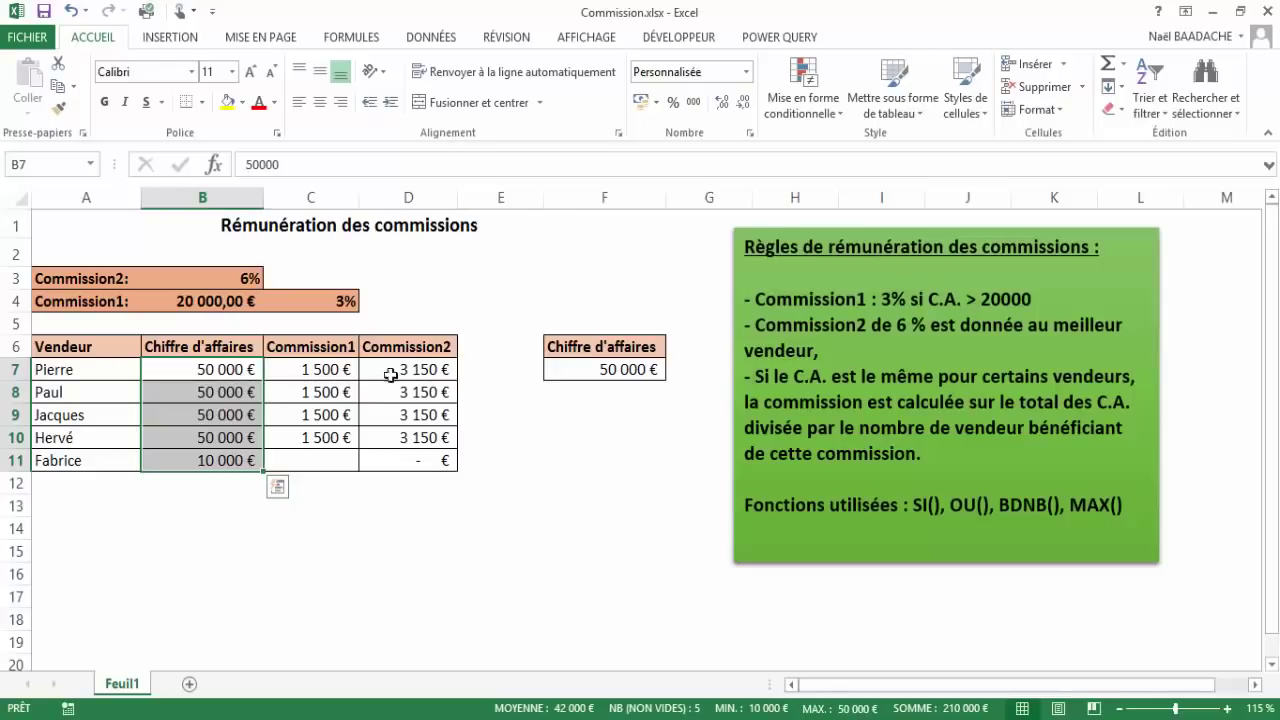
drag(224, 437, 220, 368)
click(440, 530)
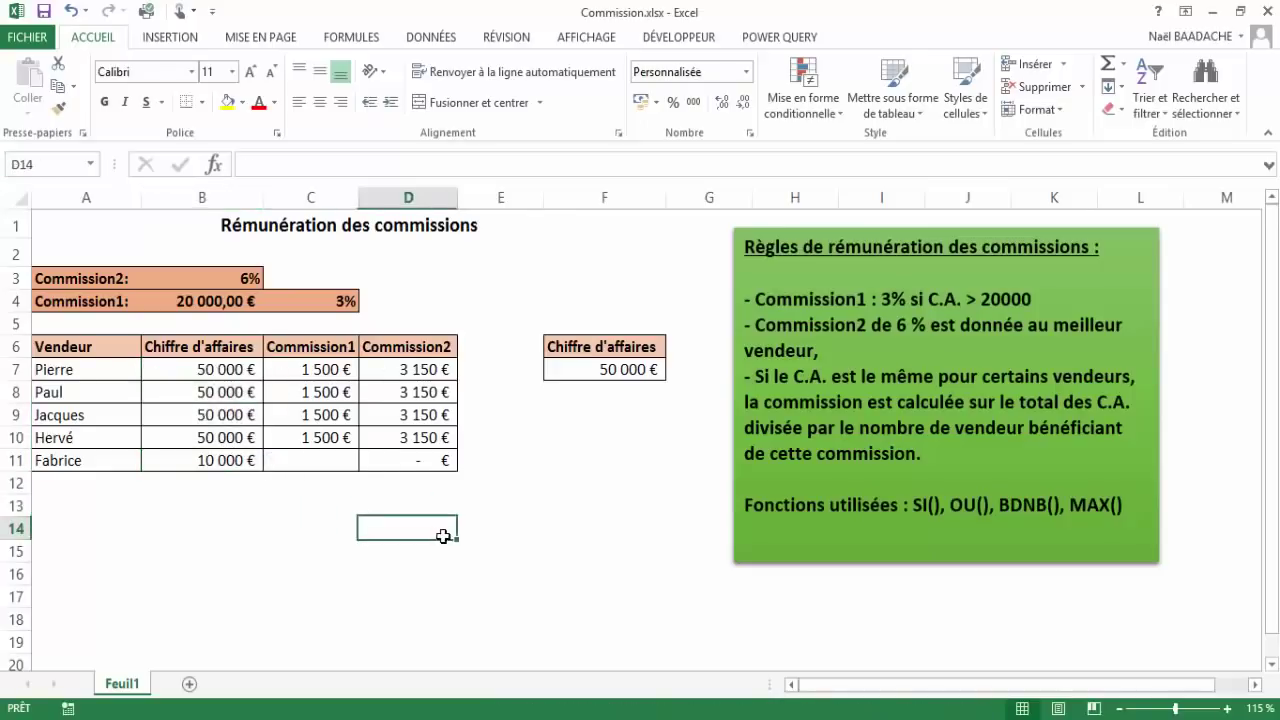
click(427, 370)
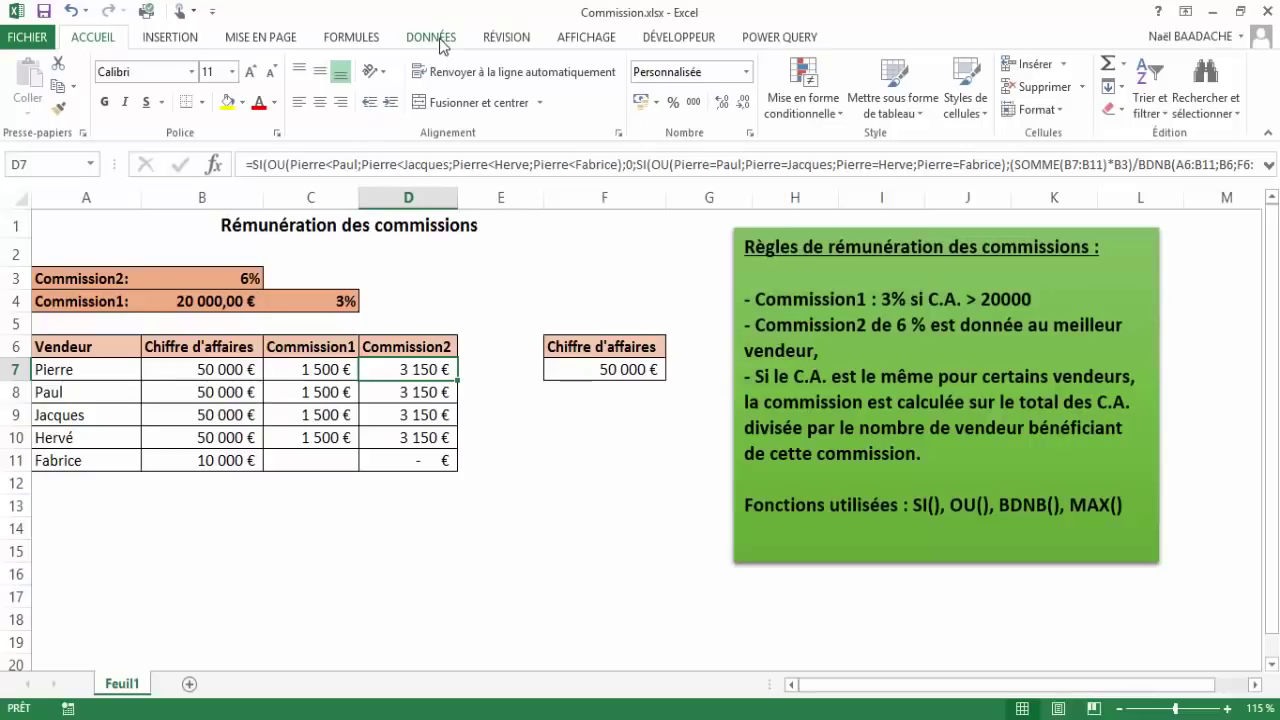
Switch to the Classeur1 workbook and fit column A's width to its contents.
click(601, 41)
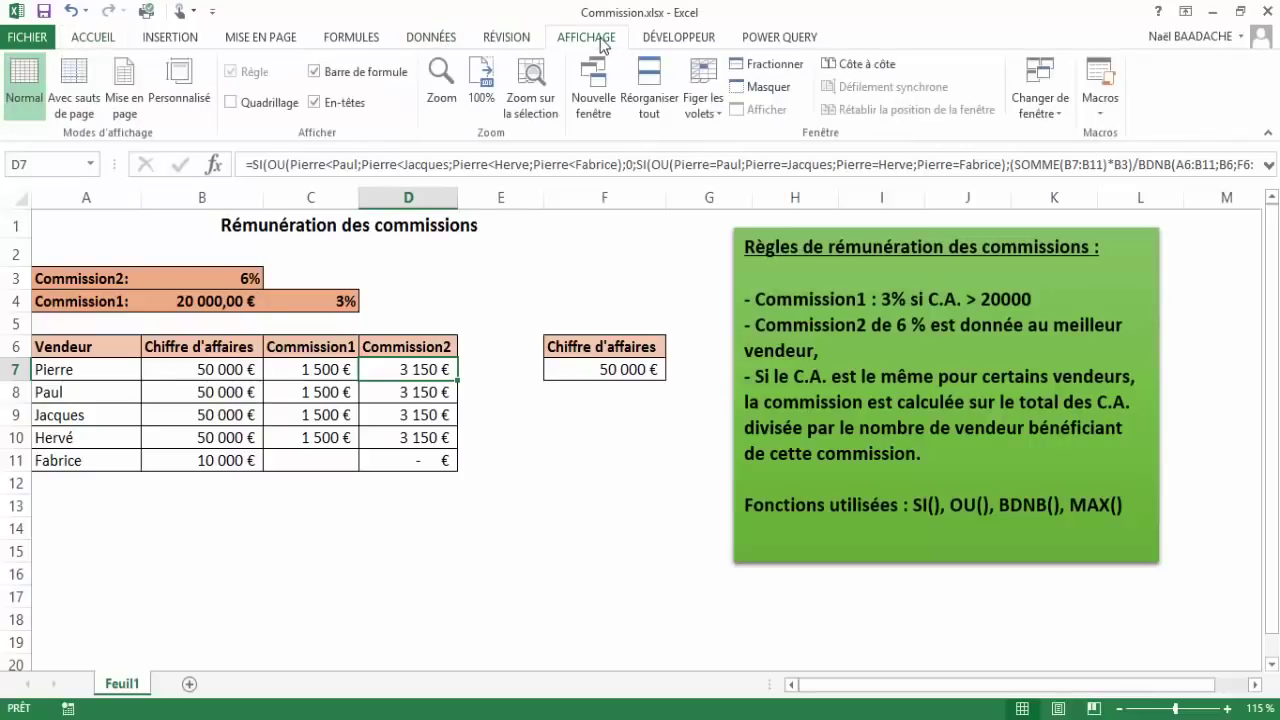
click(1060, 118)
click(1060, 135)
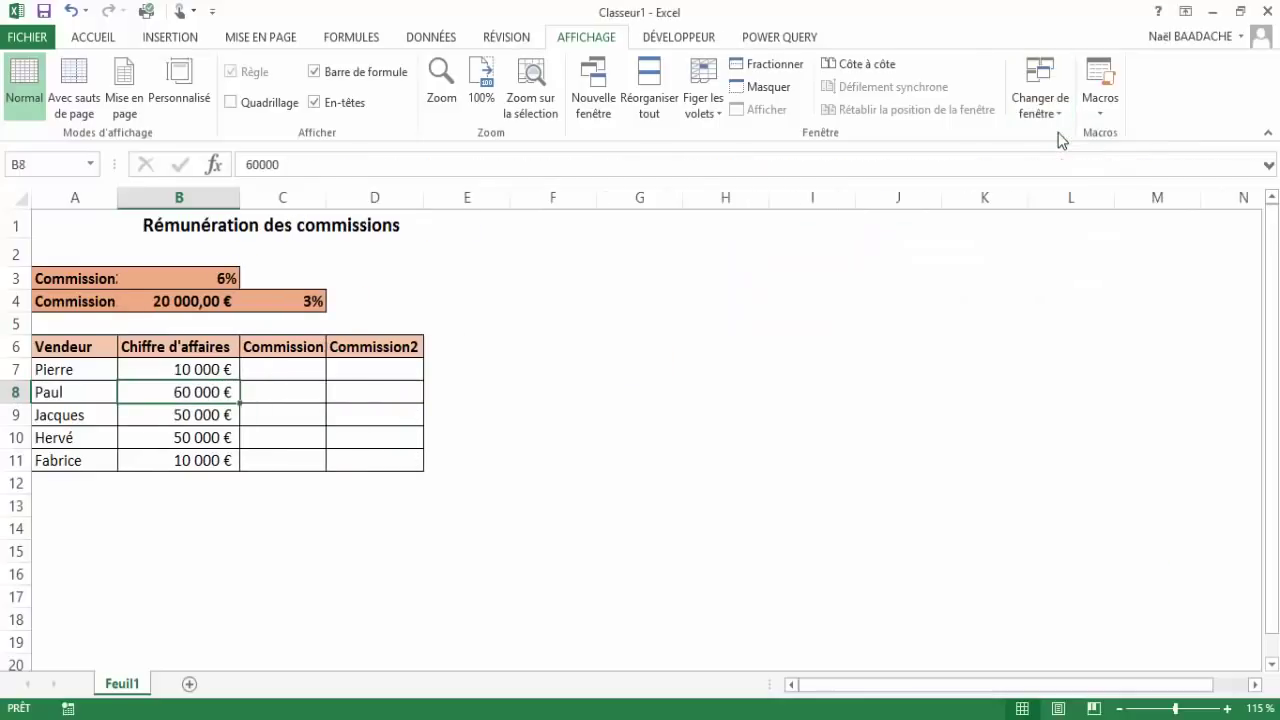
click(520, 455)
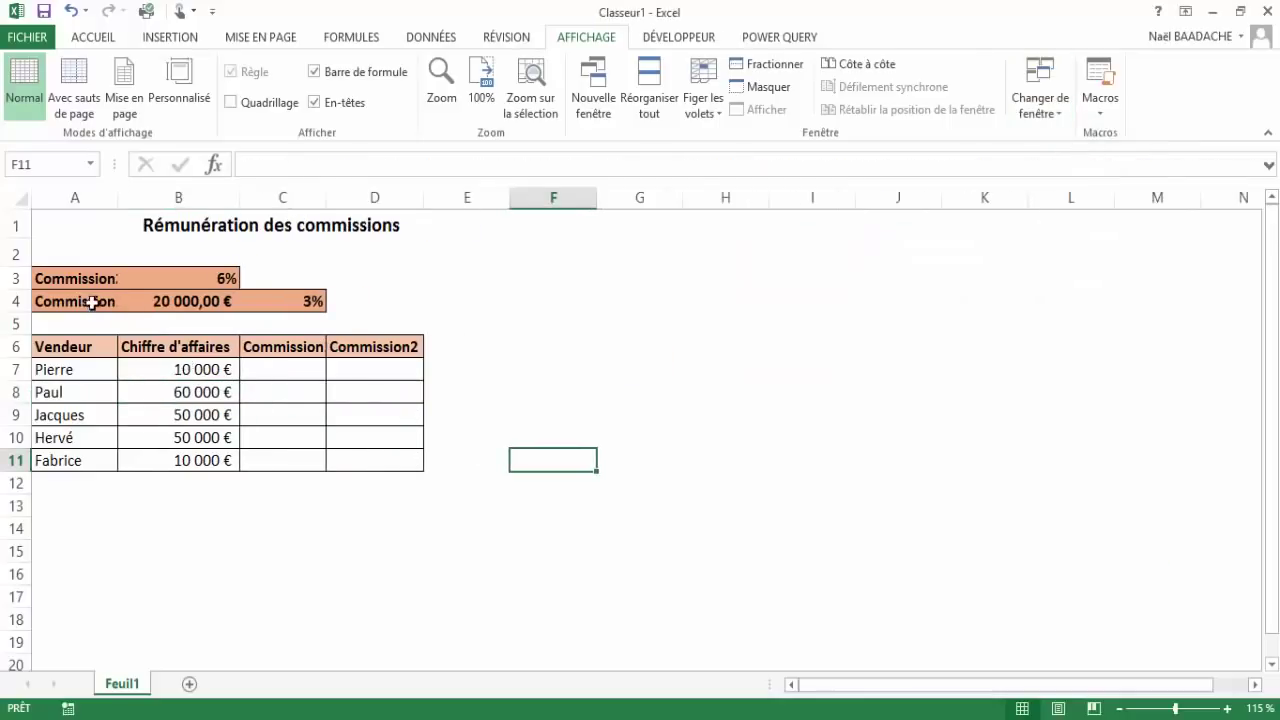
double_click(118, 198)
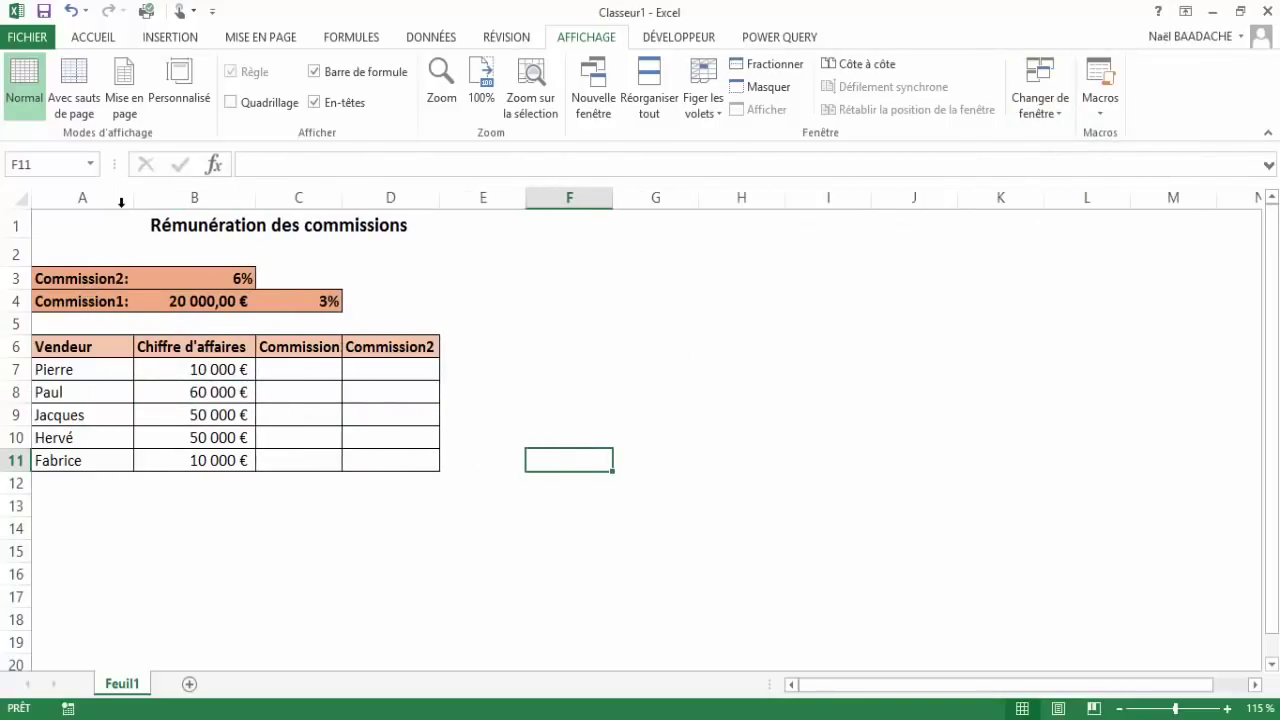
Examine the empty commission cells and the names defined for the turnover cells from B7 to B11.
drag(300, 370, 350, 449)
click(291, 426)
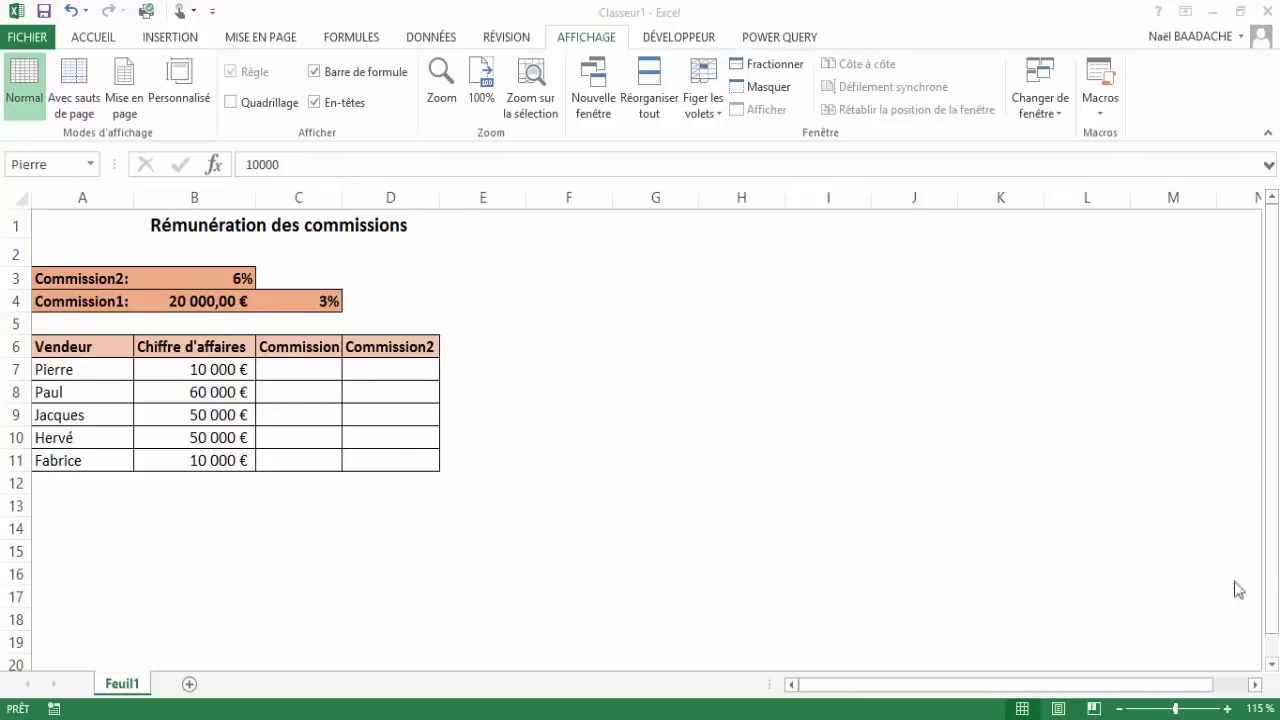
click(218, 377)
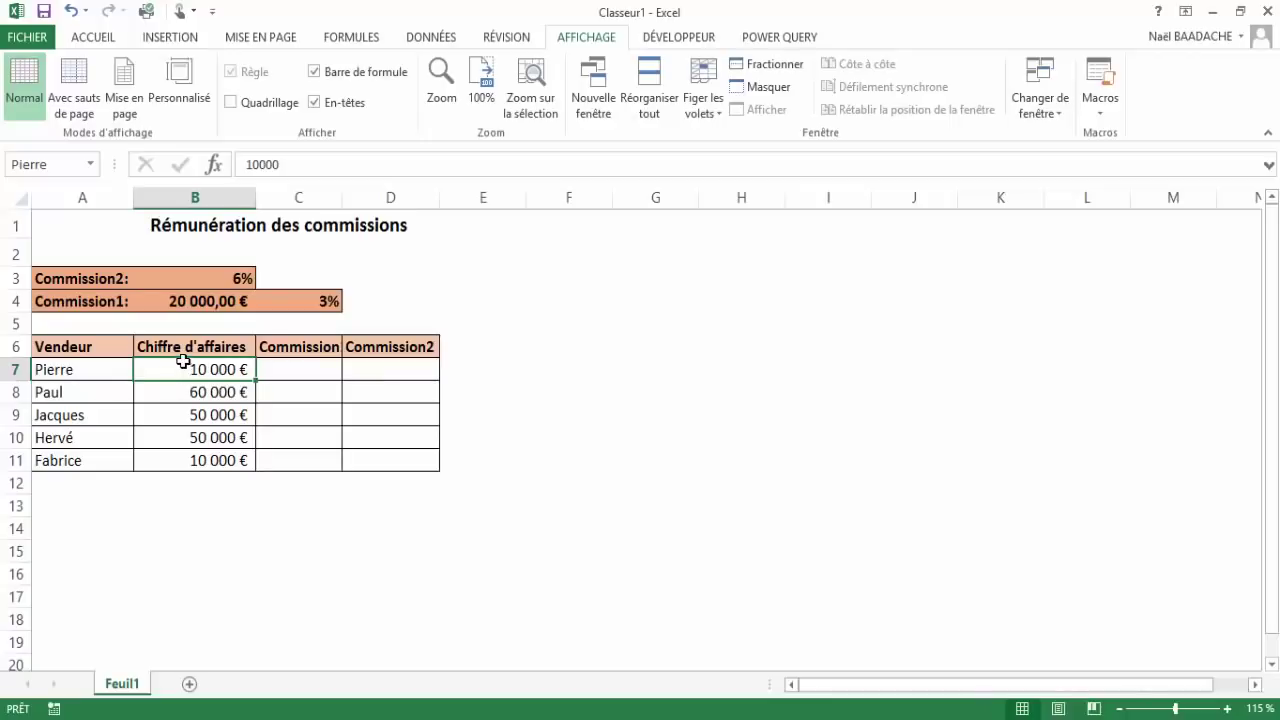
click(70, 164)
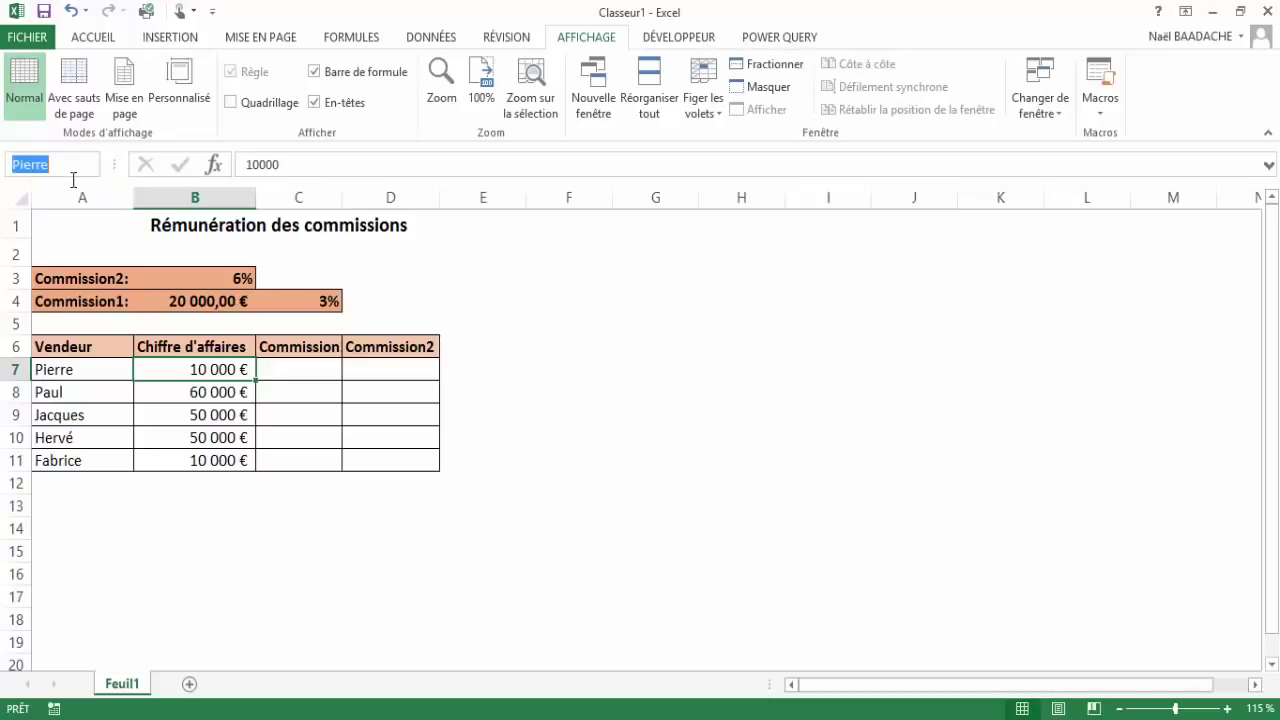
click(208, 395)
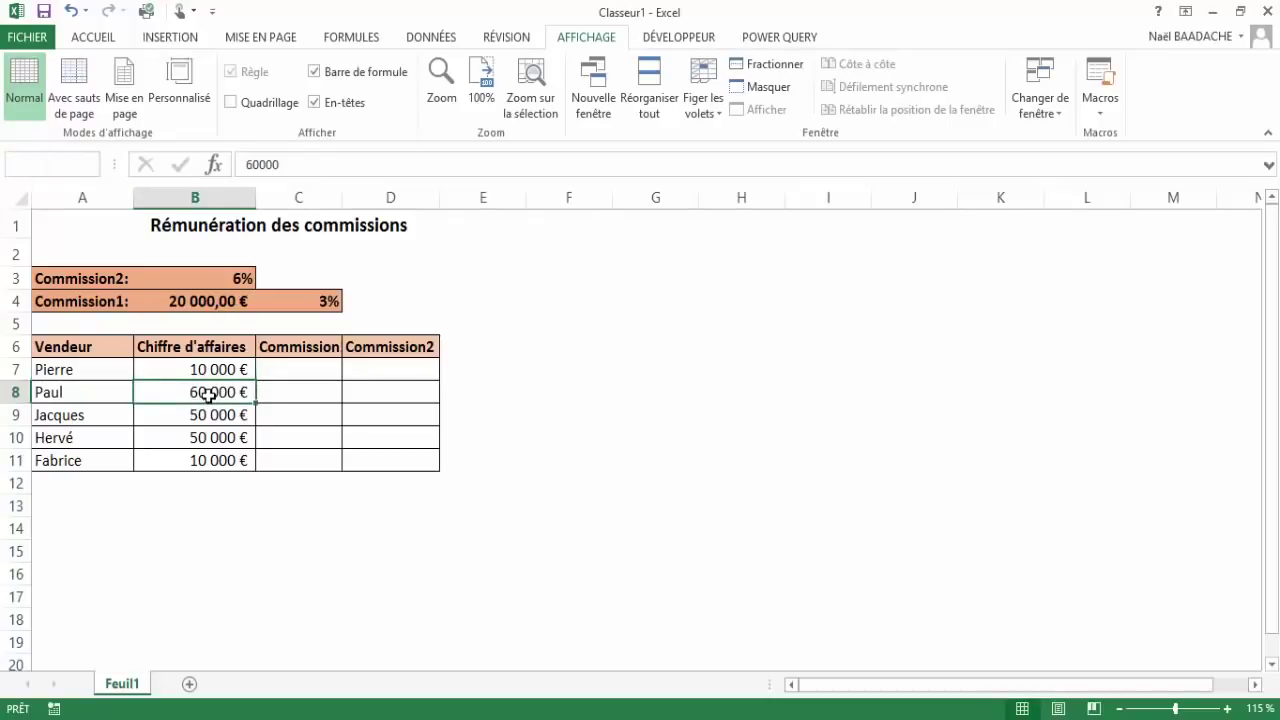
click(70, 165)
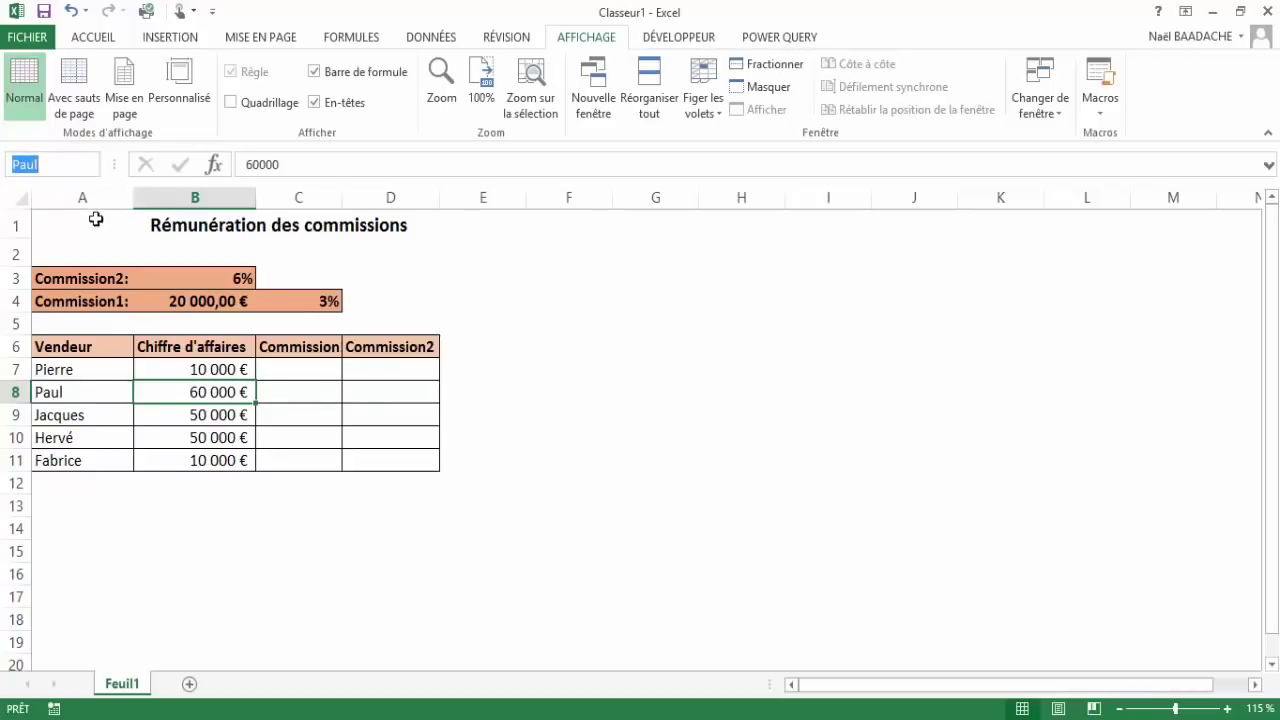
click(197, 415)
click(195, 444)
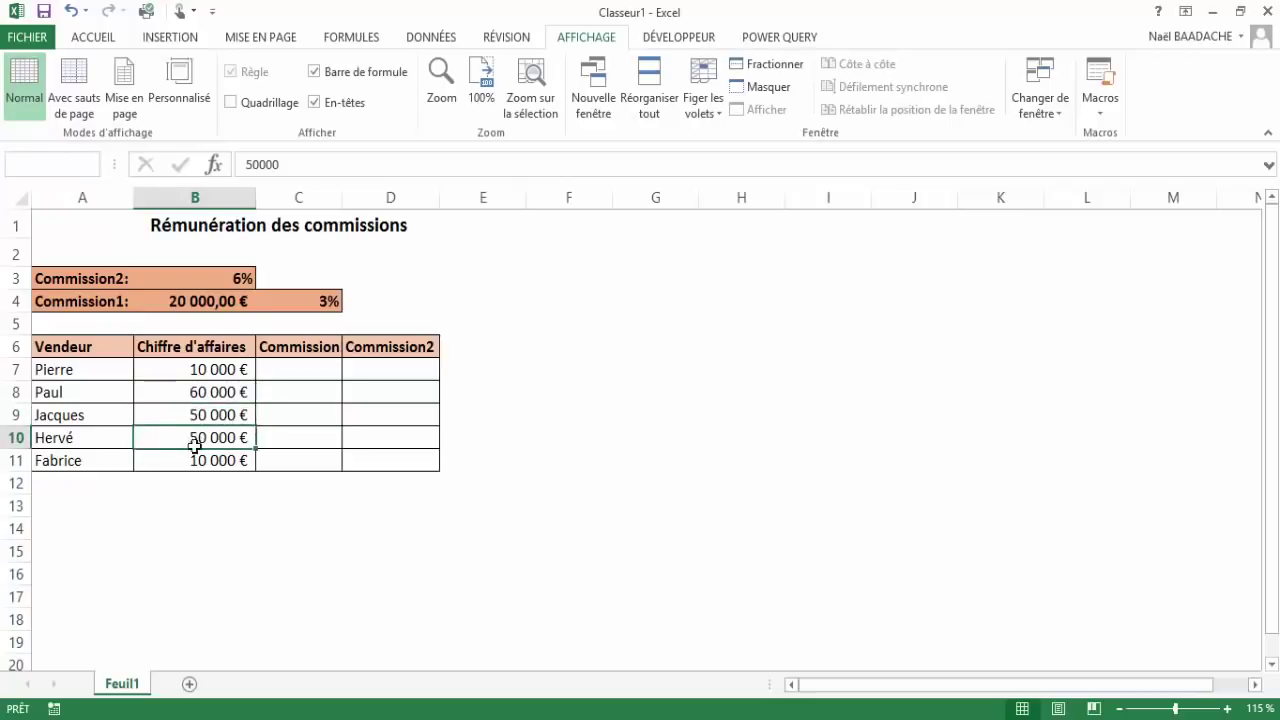
click(195, 460)
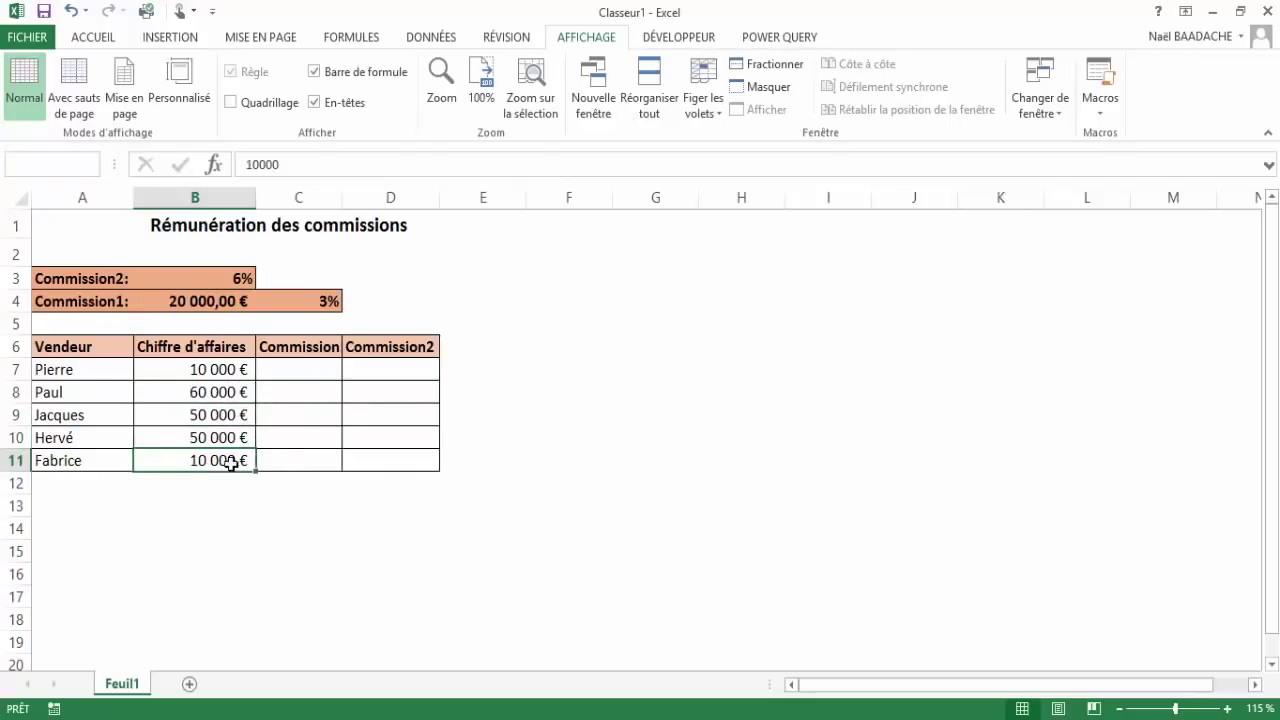
Fit column C's width to its contents.
click(309, 370)
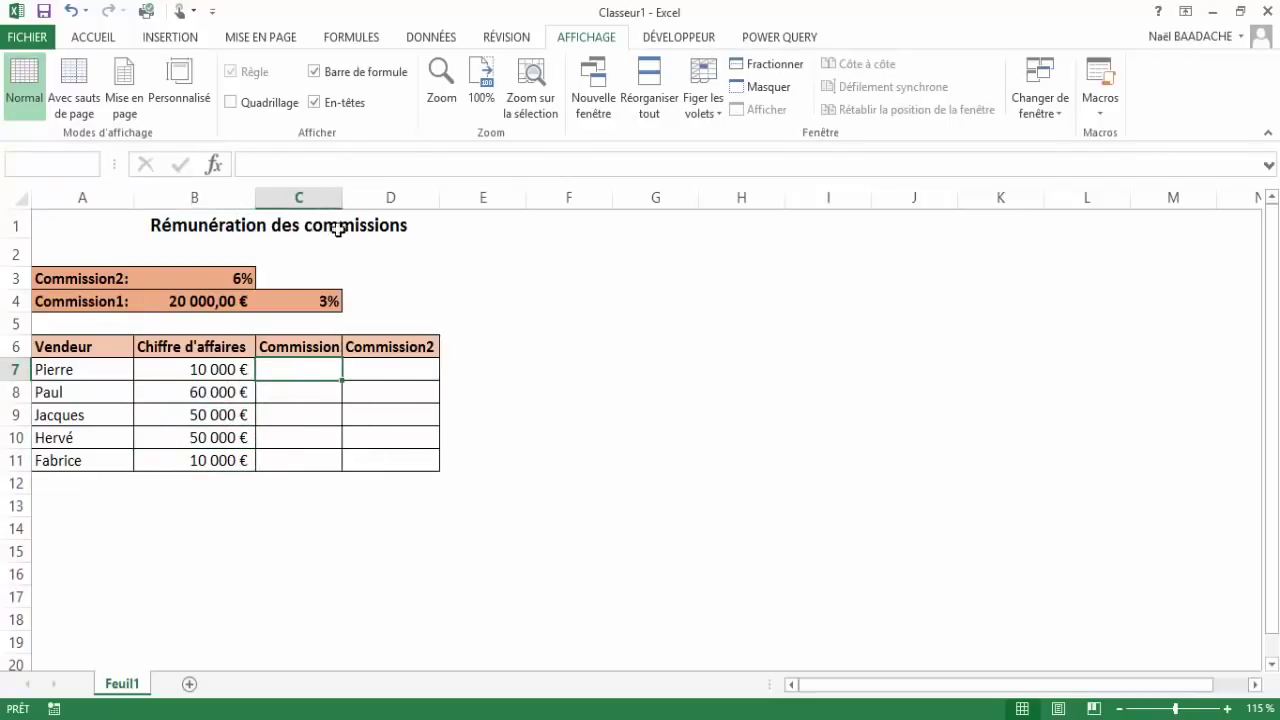
double_click(342, 197)
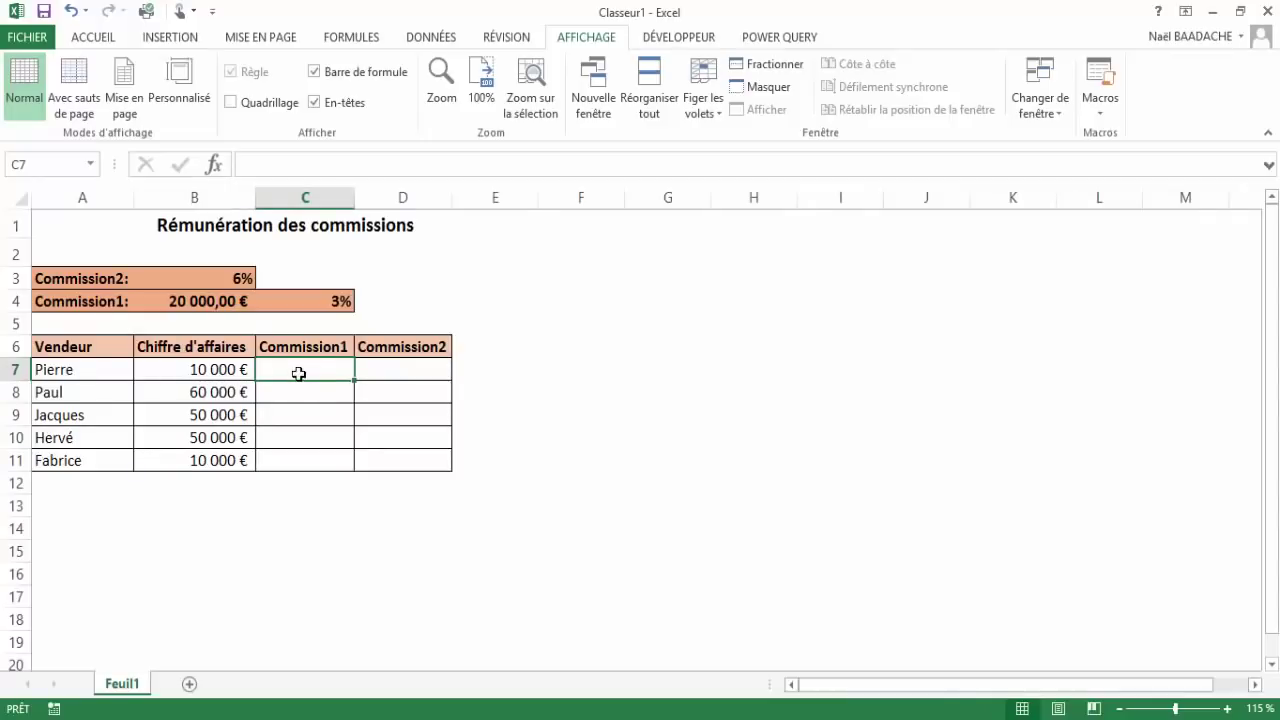
Fill the Commission1 cells C7:C11 with the formula =SI(B7>$B$4;B7*$C$4;"").
drag(299, 373, 296, 456)
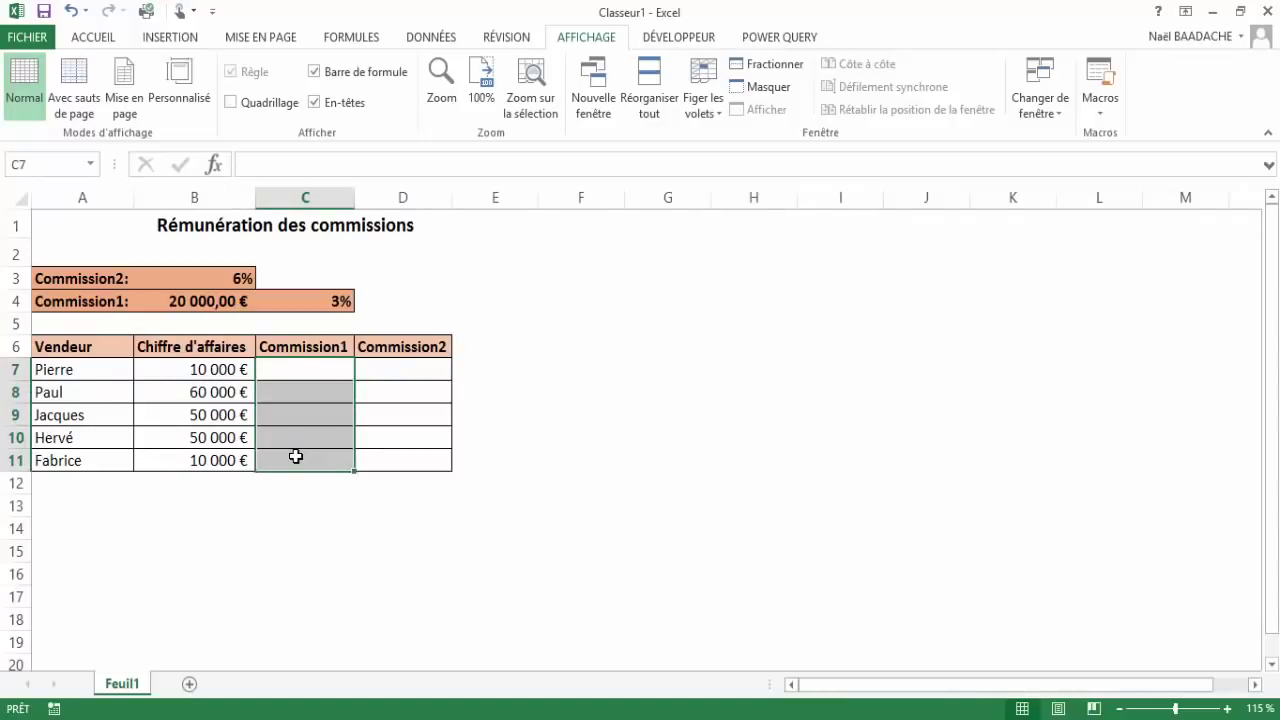
text(=)
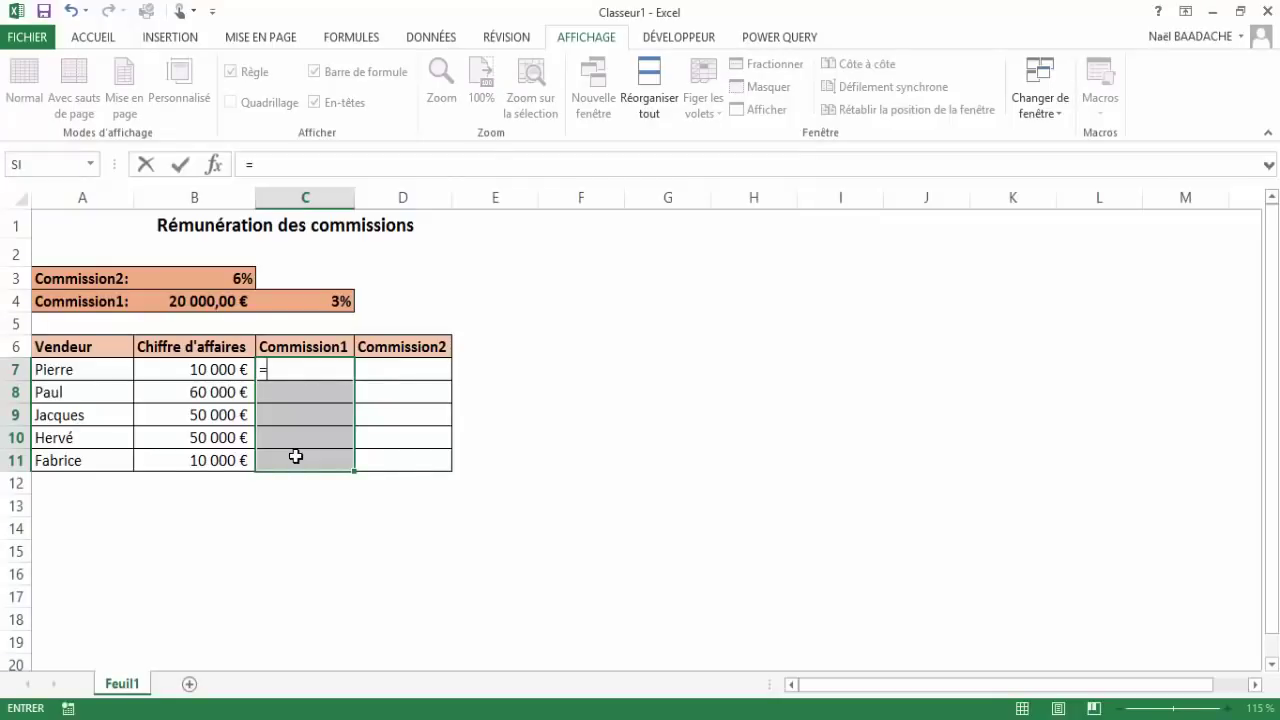
text(si()
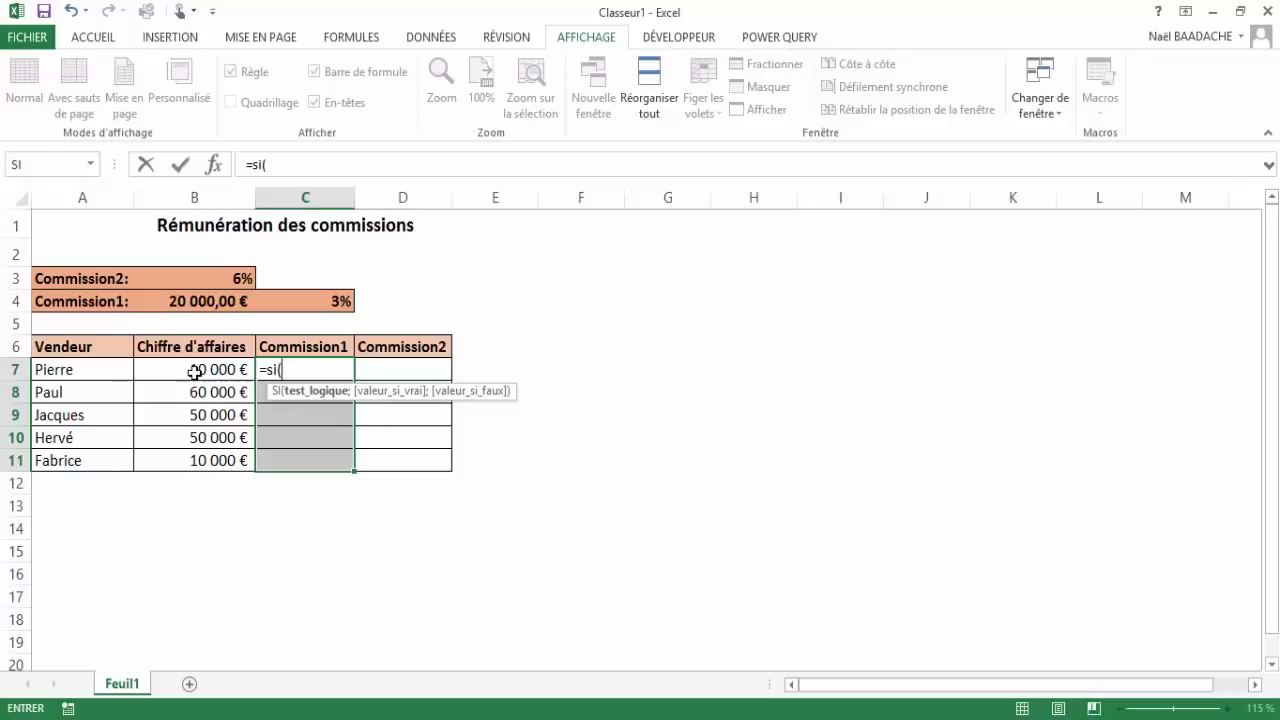
click(194, 371)
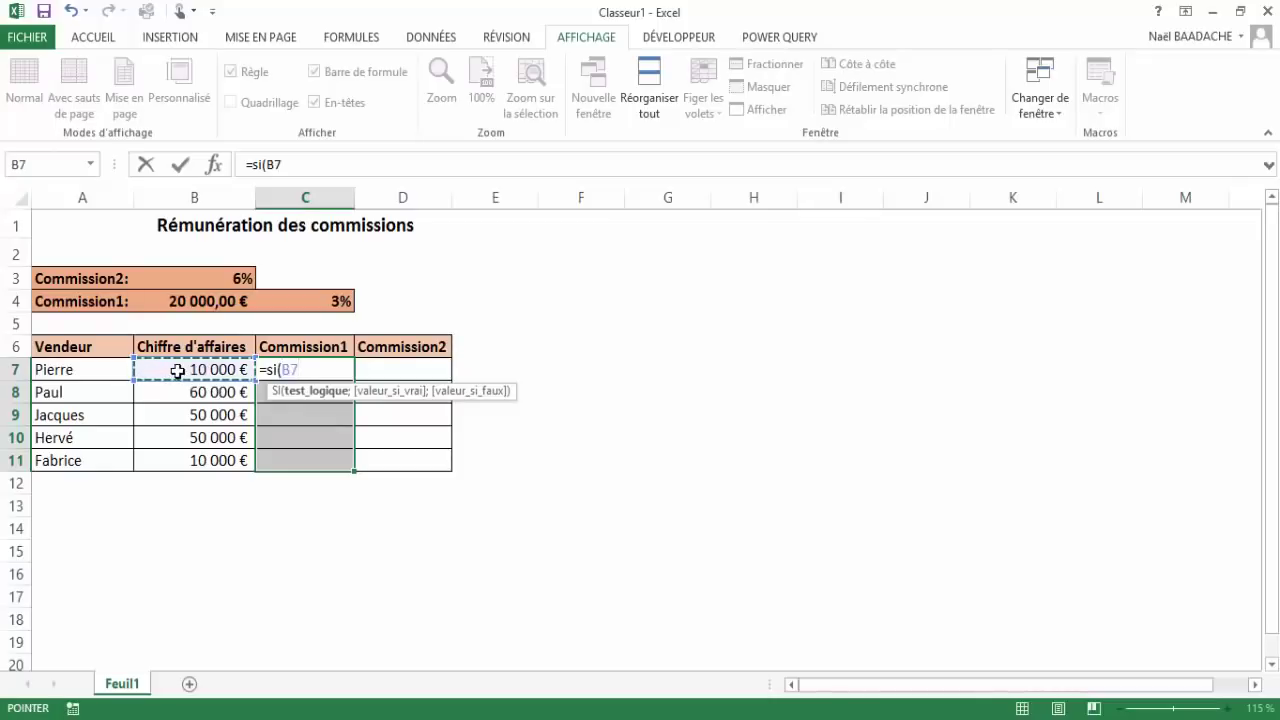
text(>)
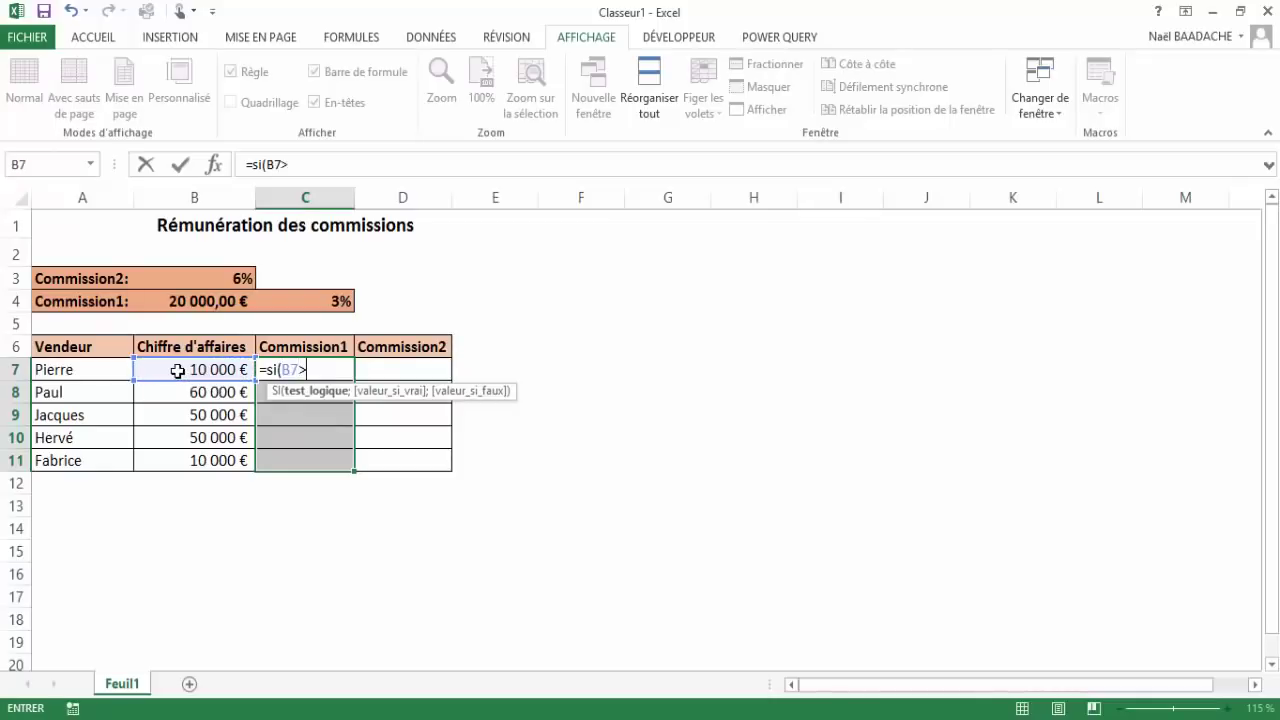
click(206, 301)
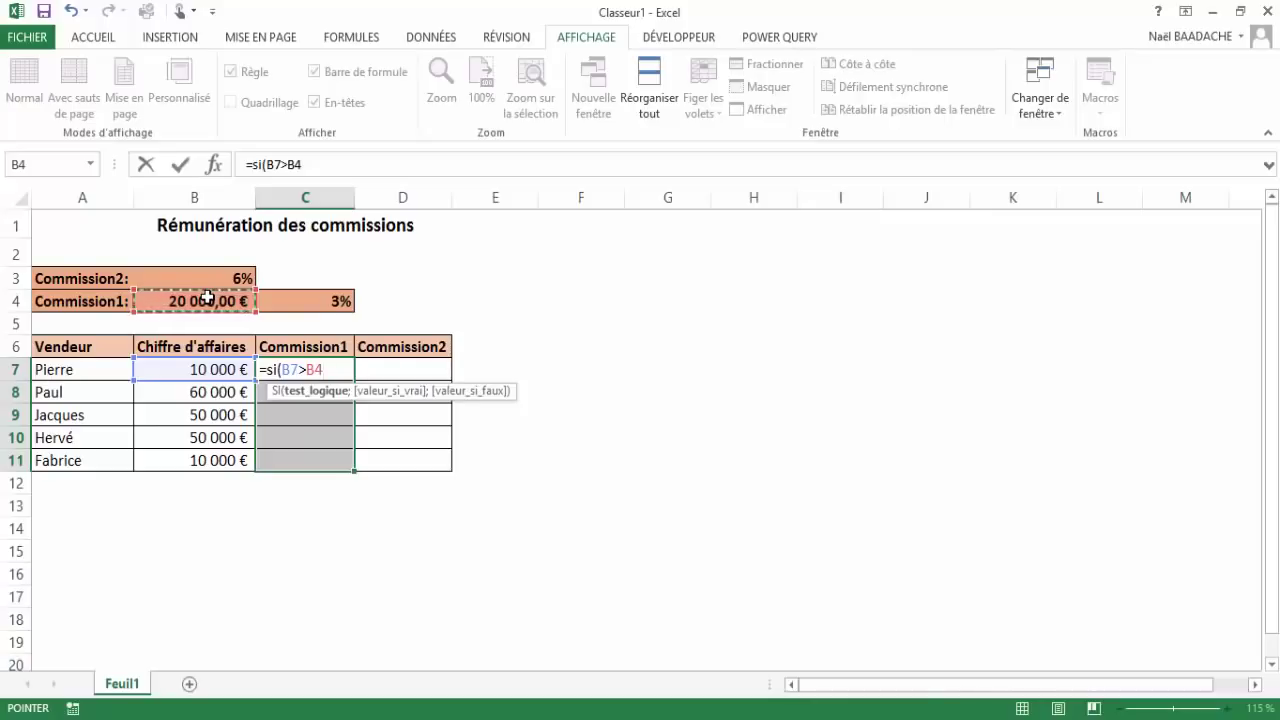
key(F4)
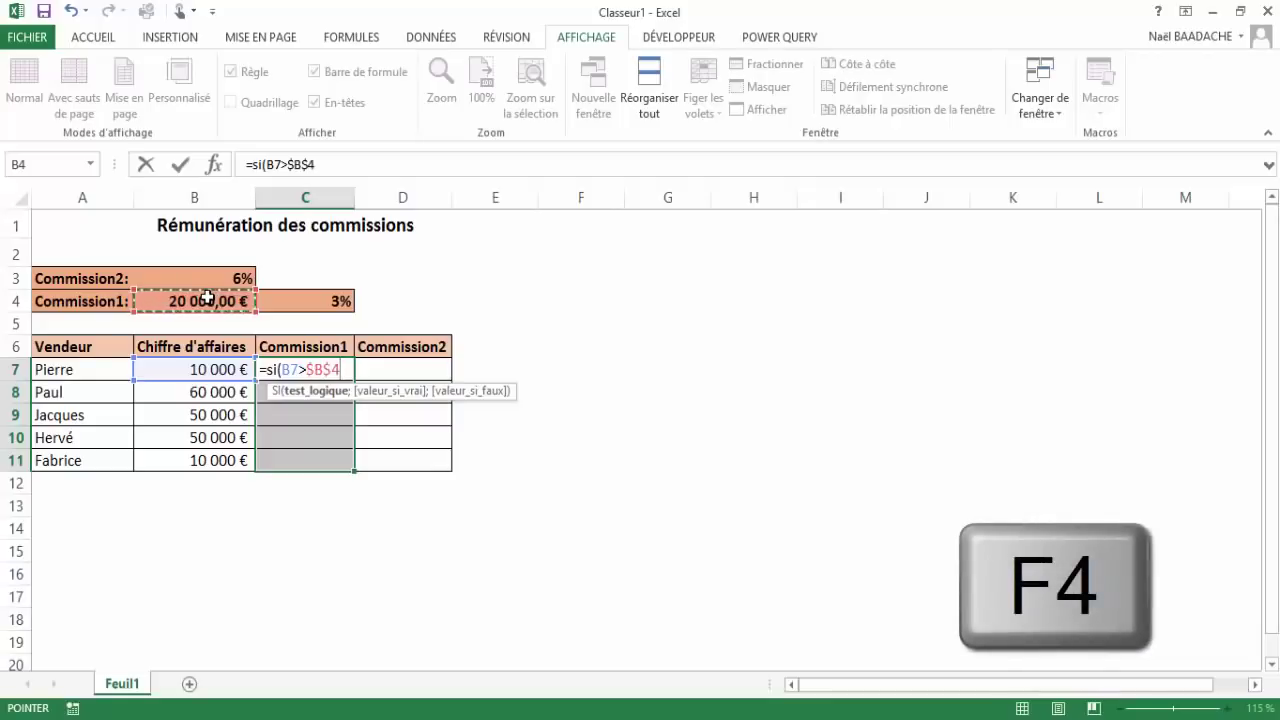
text(;)
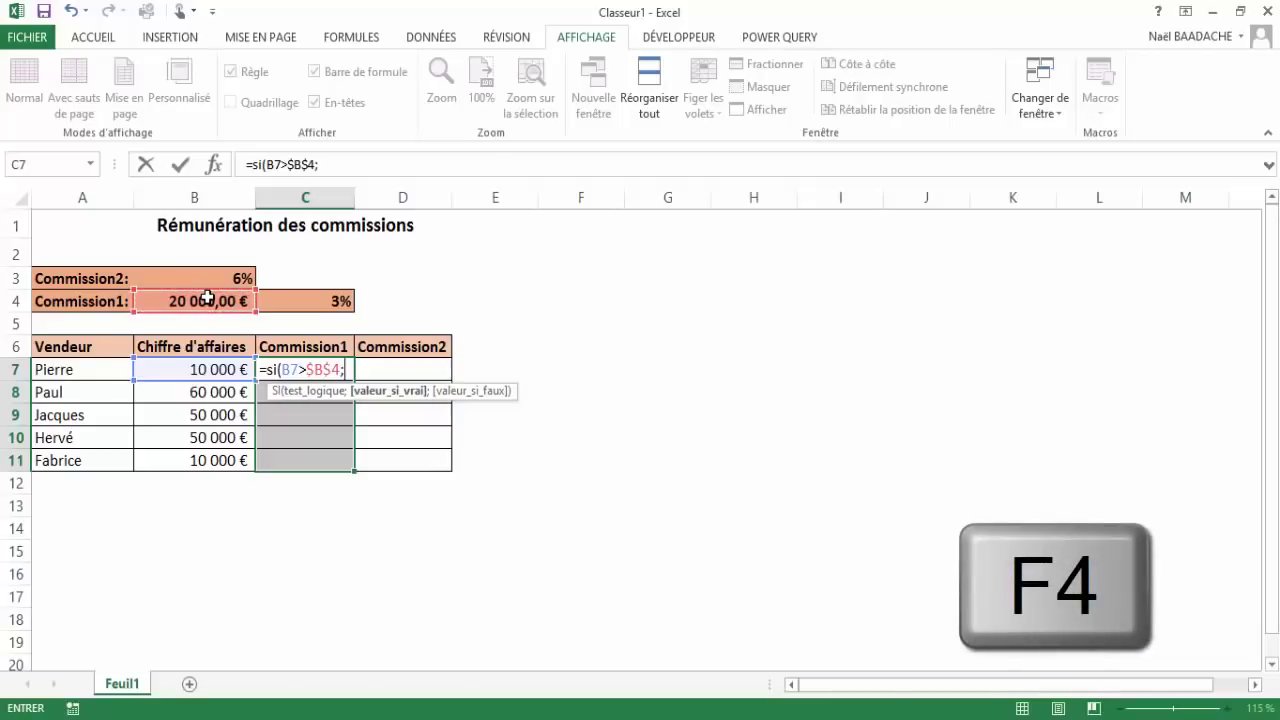
click(207, 371)
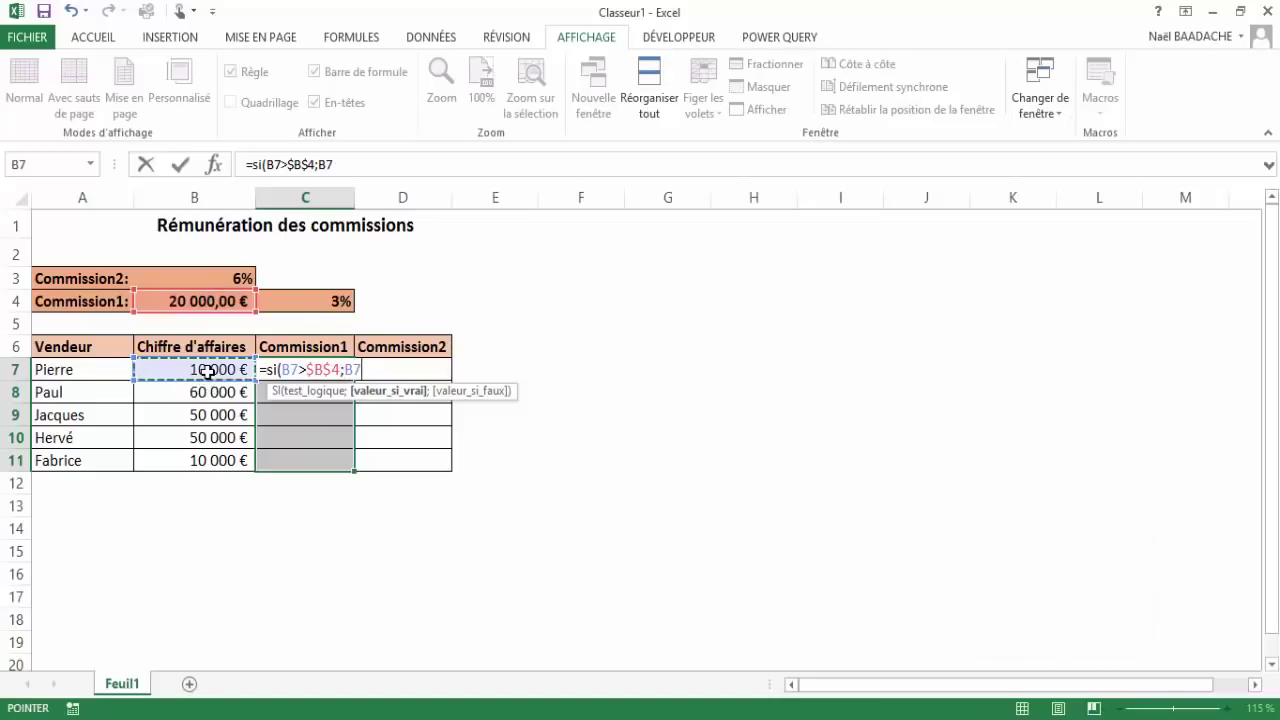
text(*)
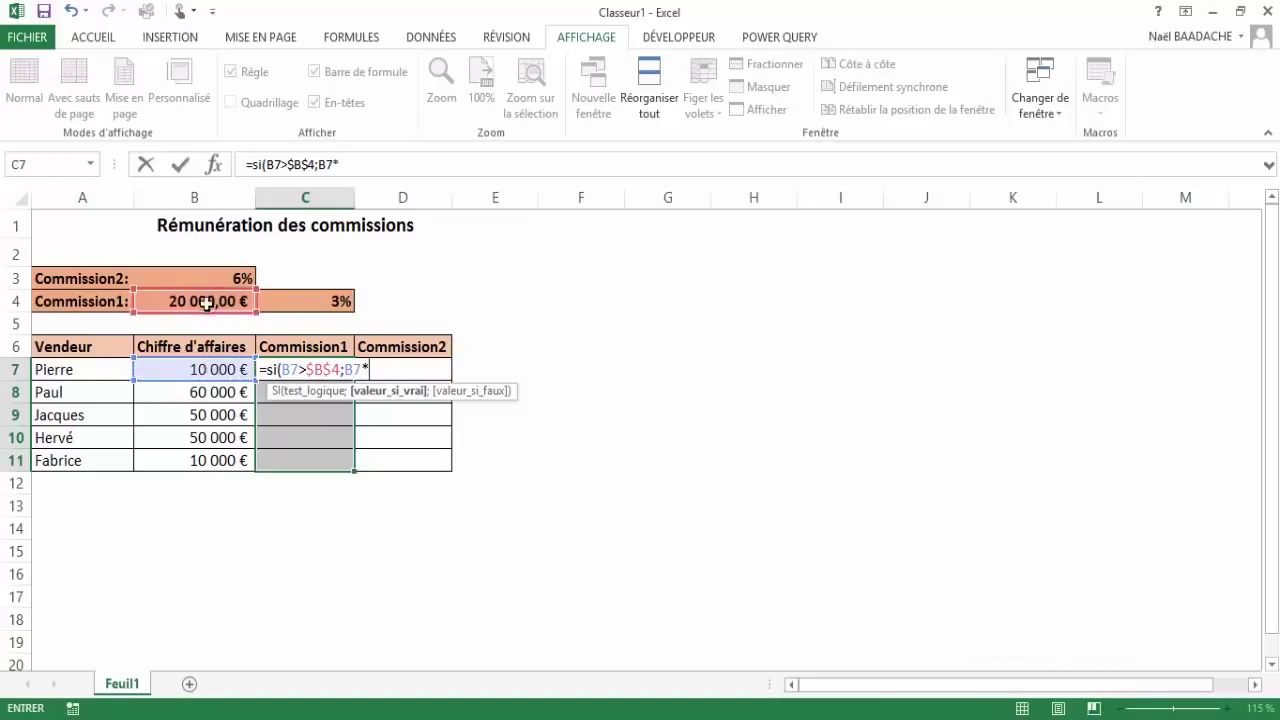
click(330, 303)
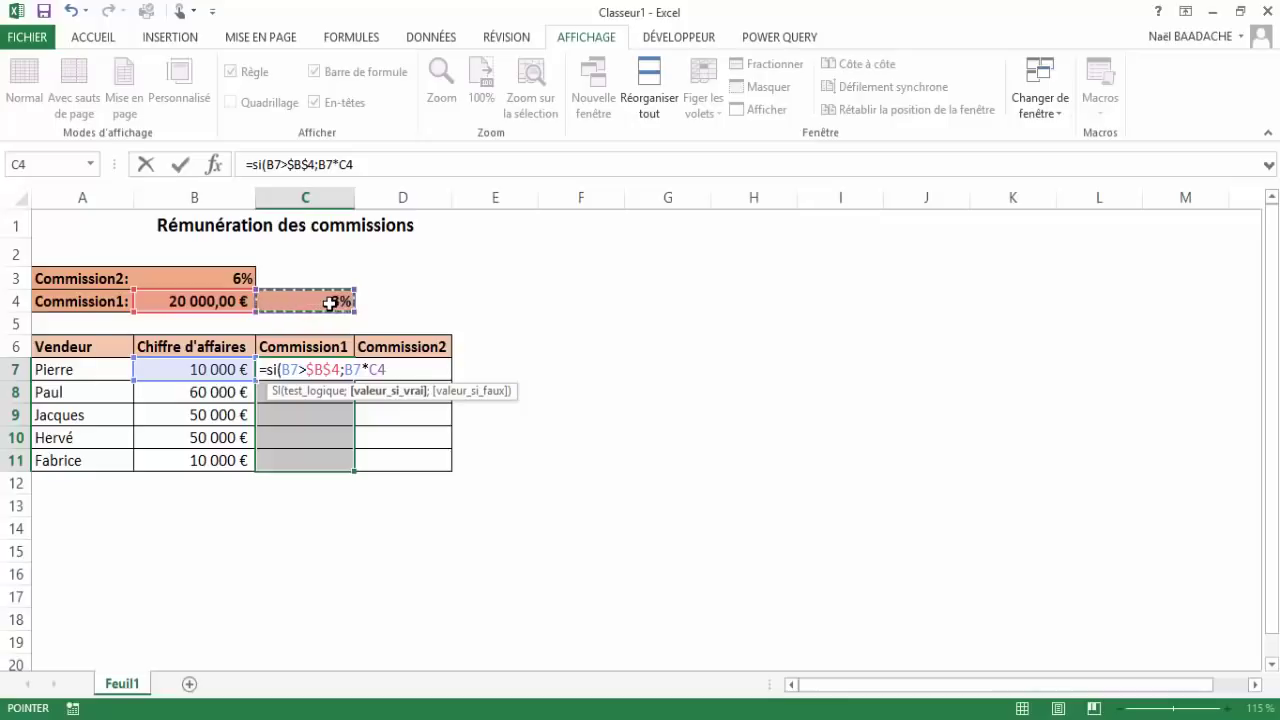
key(F4)
text(;)
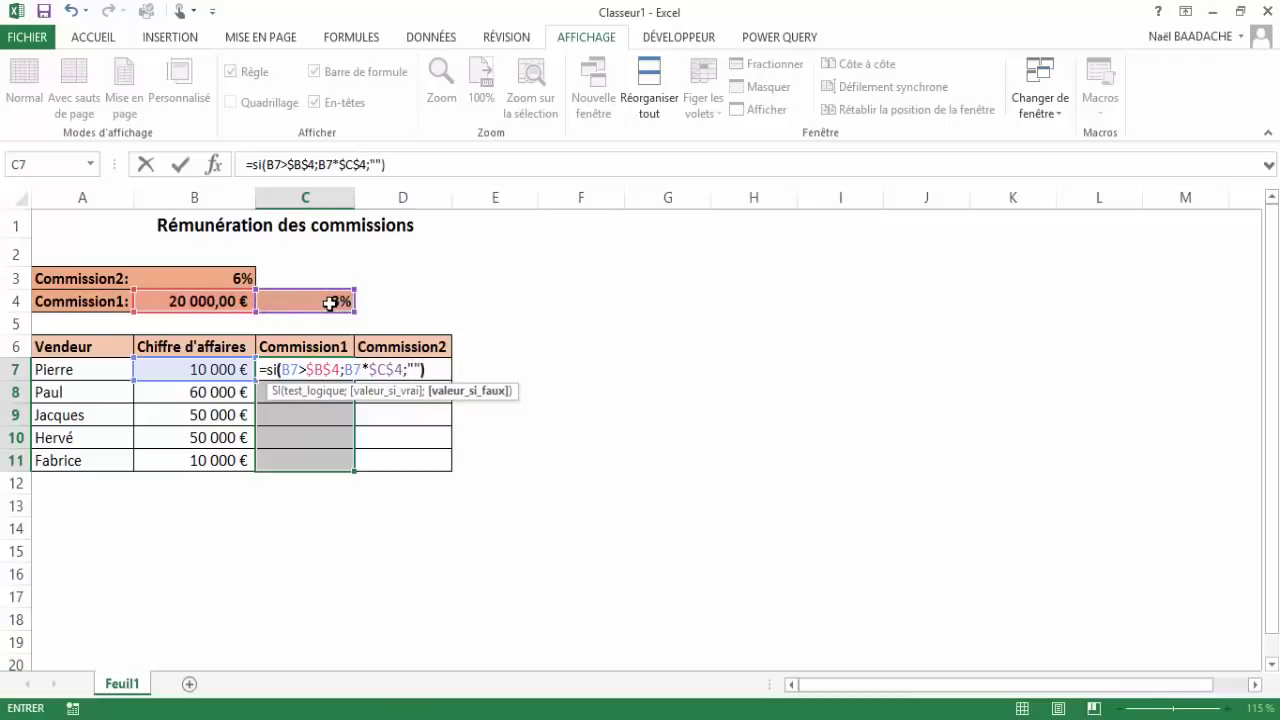
key(ctrl+Return)
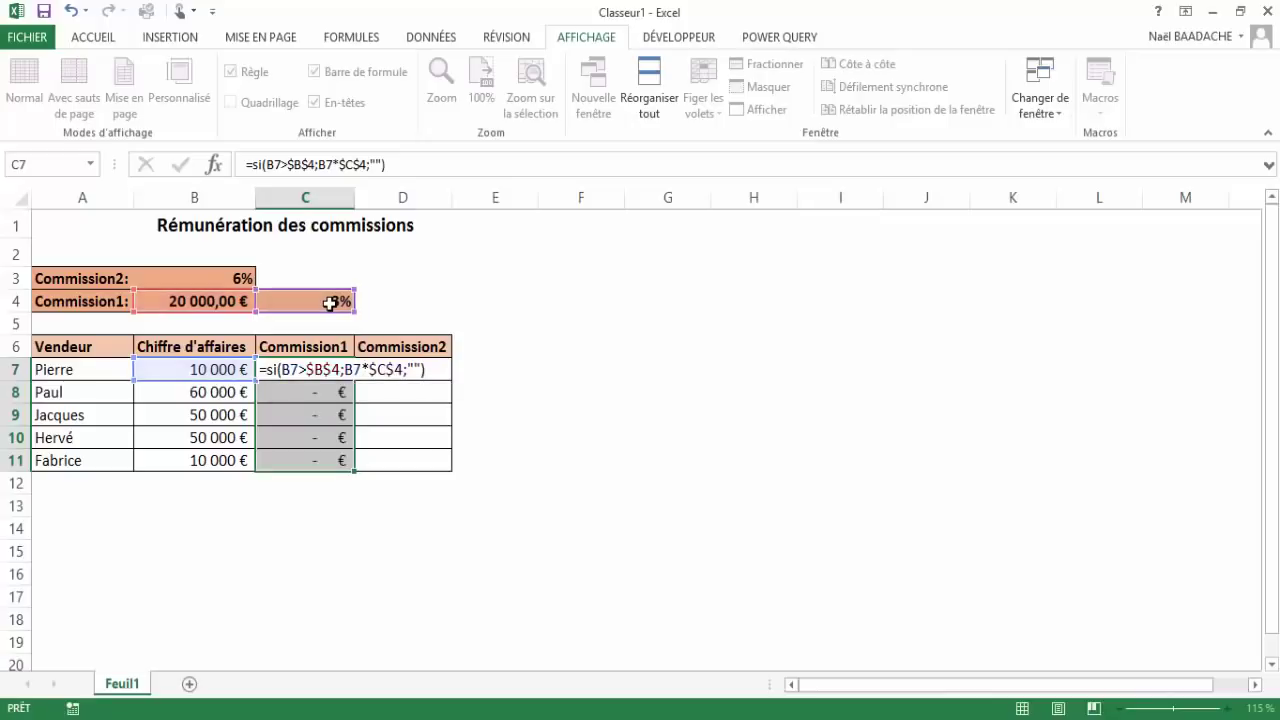
Check the Commission1 results in C8:C10 against the turnovers in B8:B10, the threshold in B4 and the rate in C4.
click(301, 437)
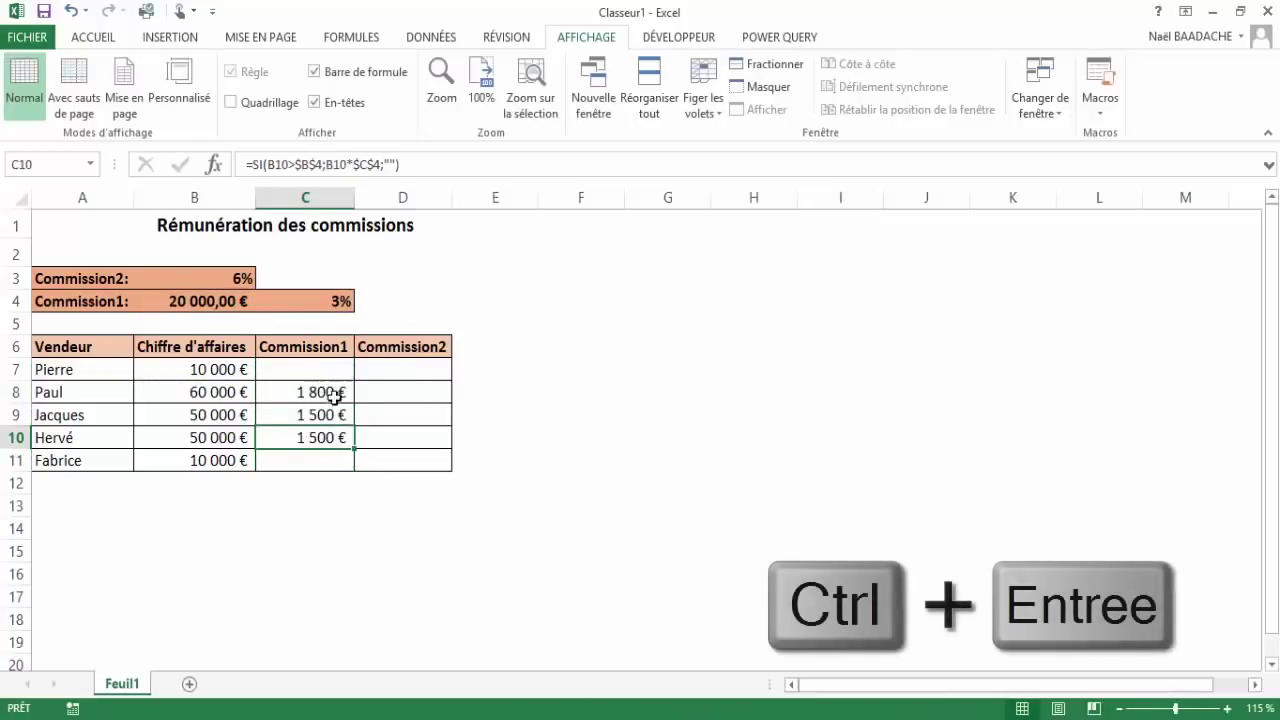
click(325, 393)
click(199, 393)
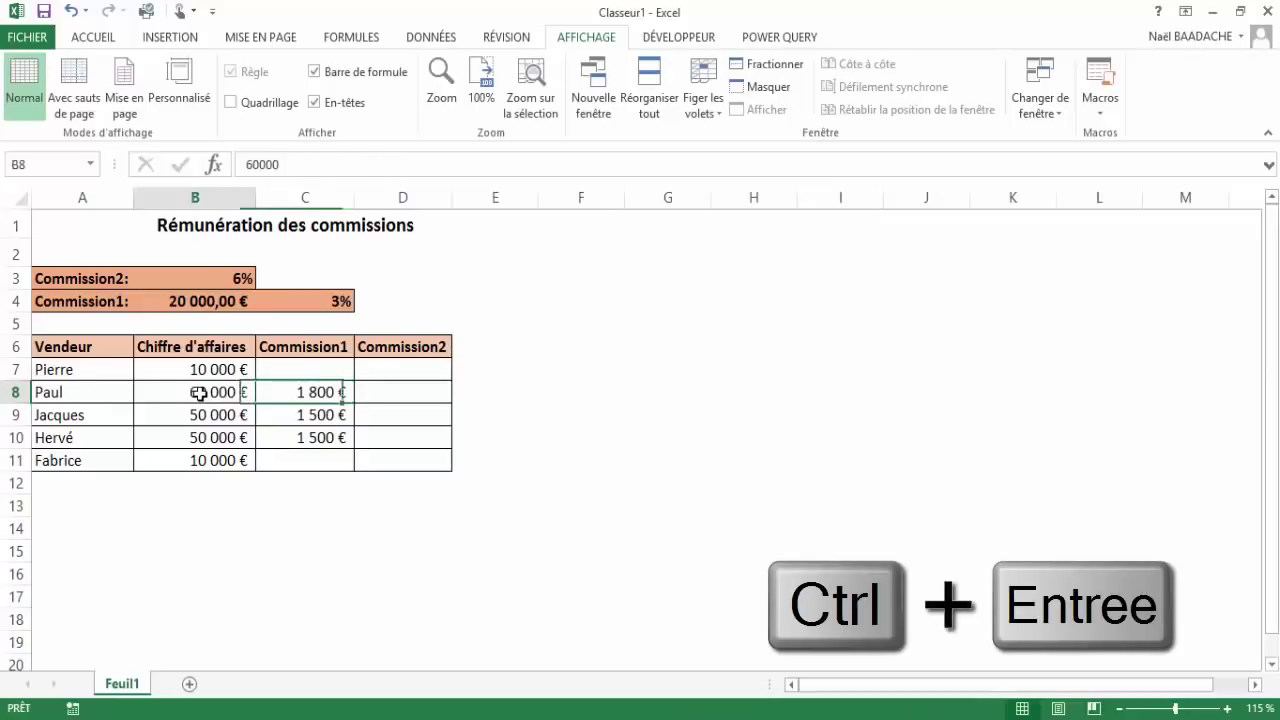
click(205, 414)
click(207, 433)
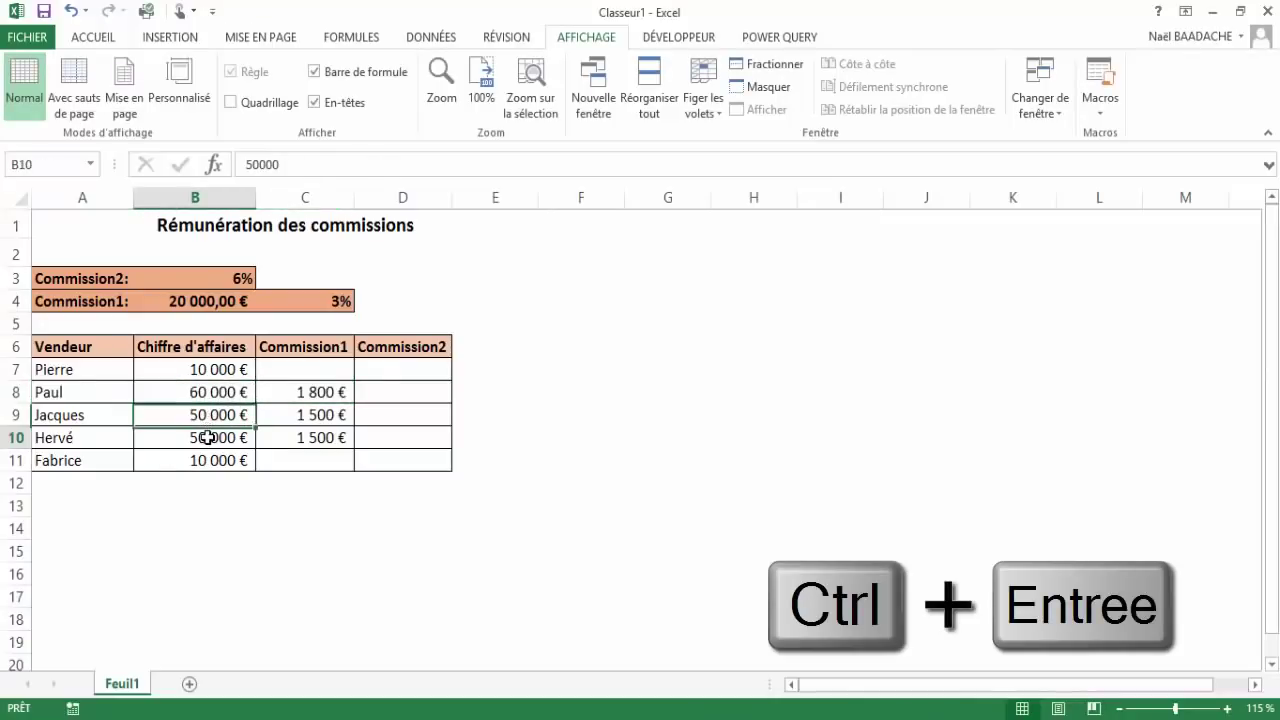
click(202, 302)
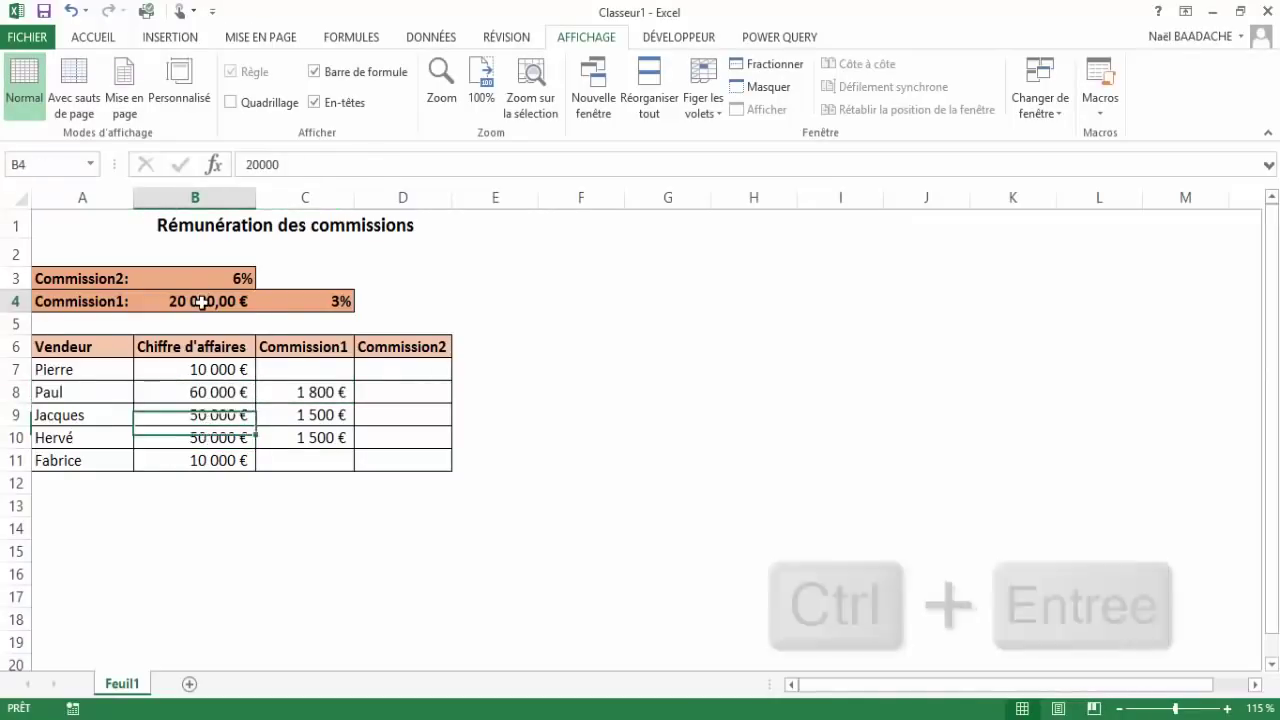
click(316, 392)
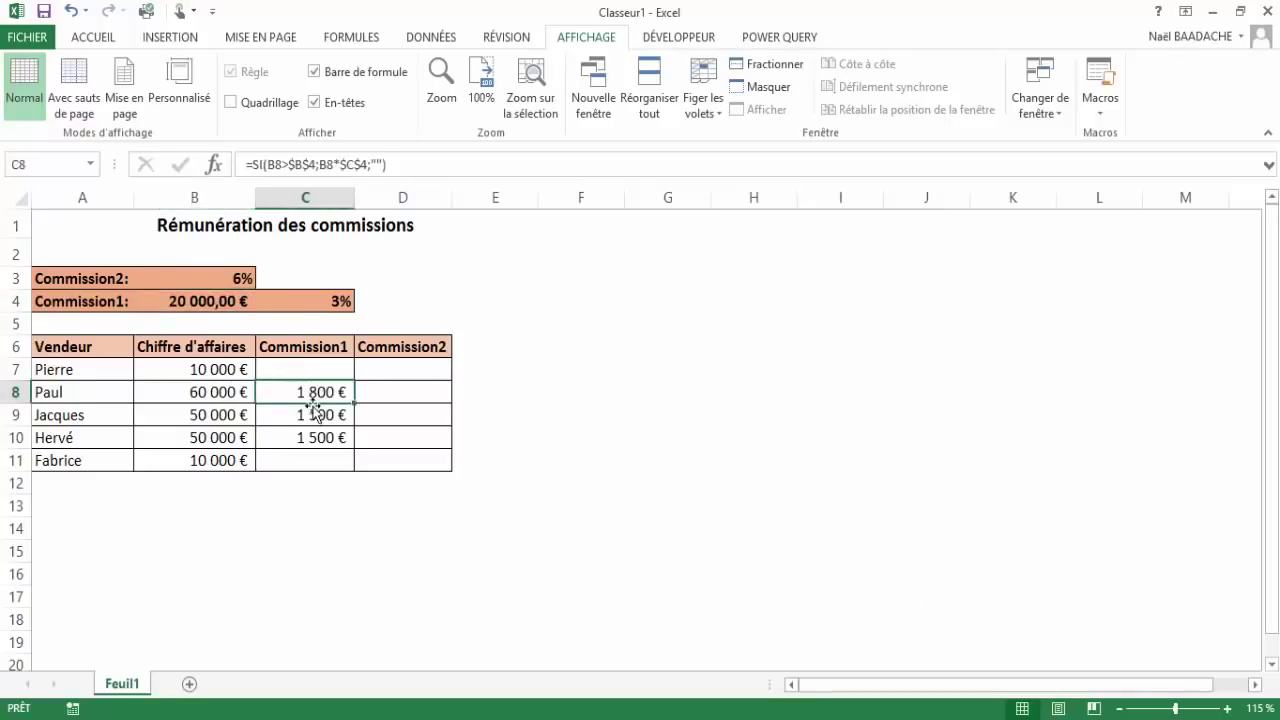
click(312, 414)
click(312, 440)
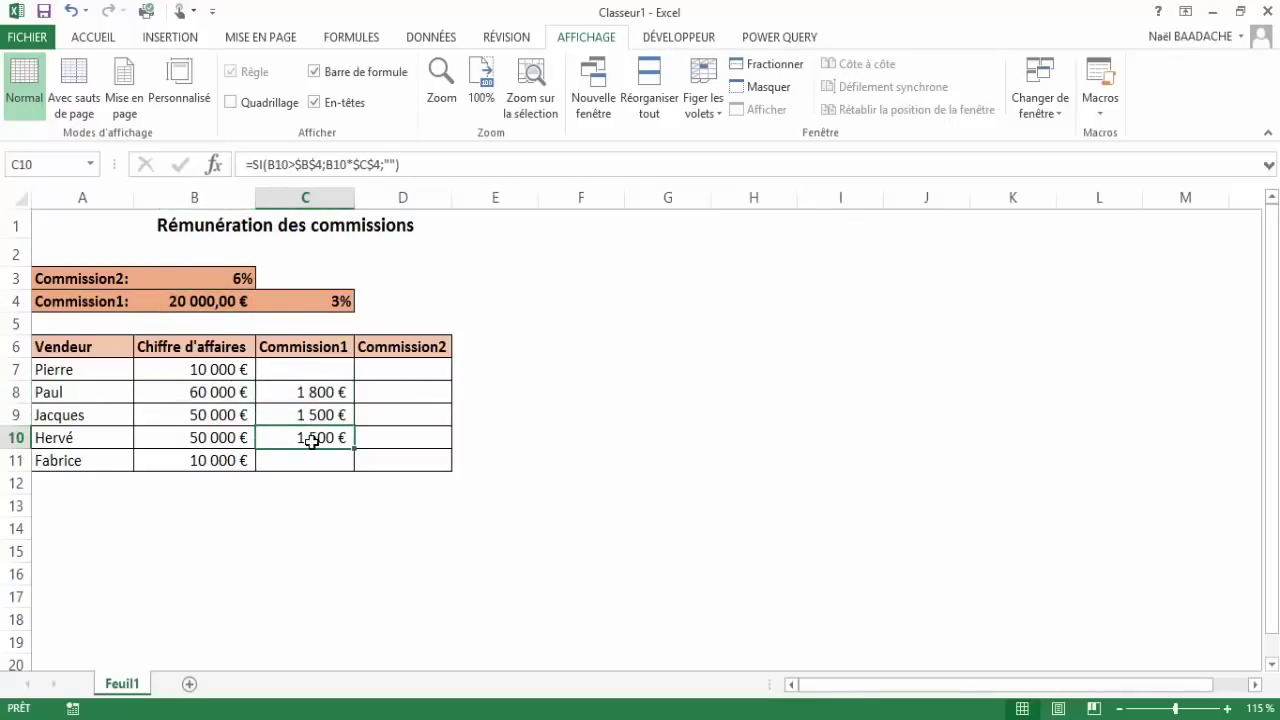
click(330, 300)
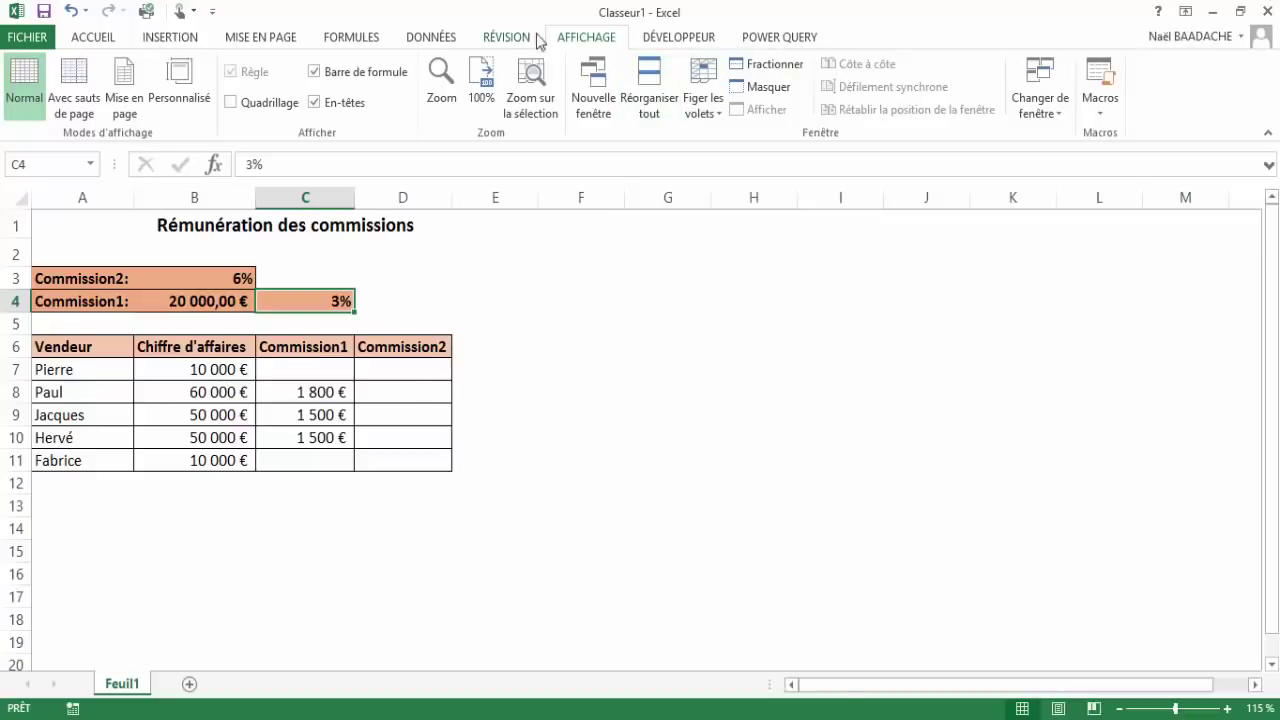
Open the Commission.xlsx workbook and switch to its window.
click(1050, 110)
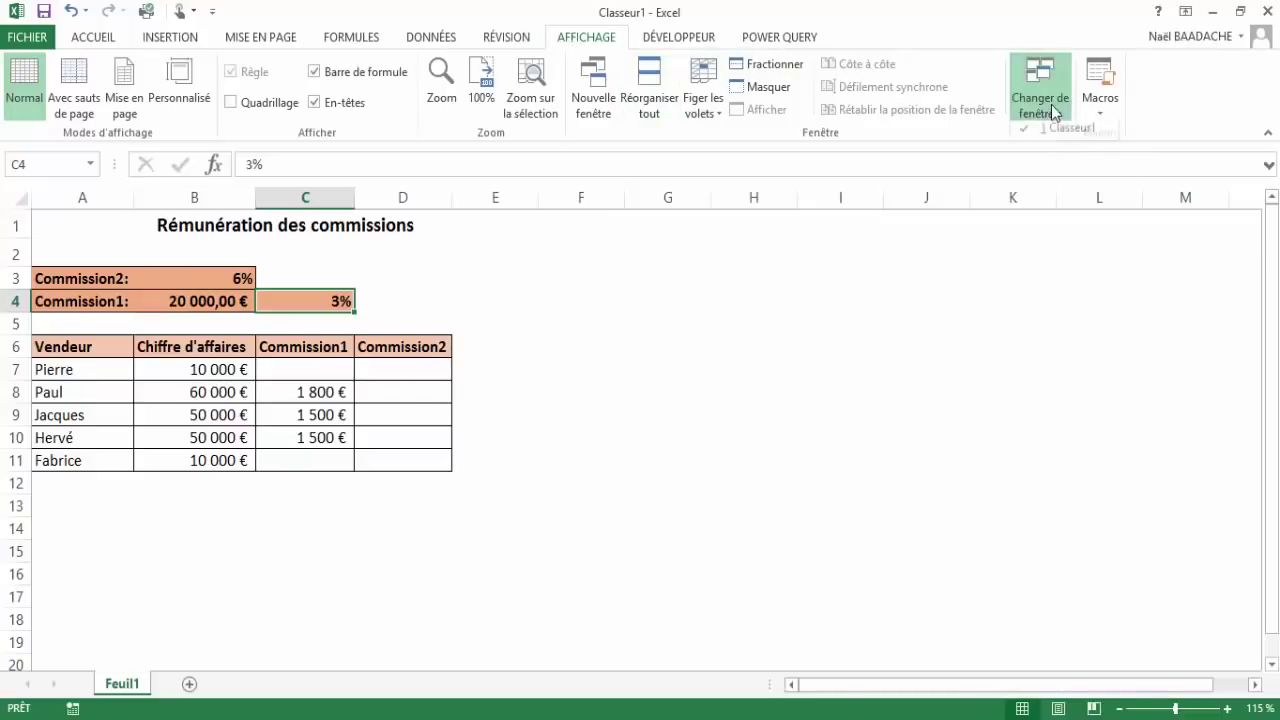
click(1124, 600)
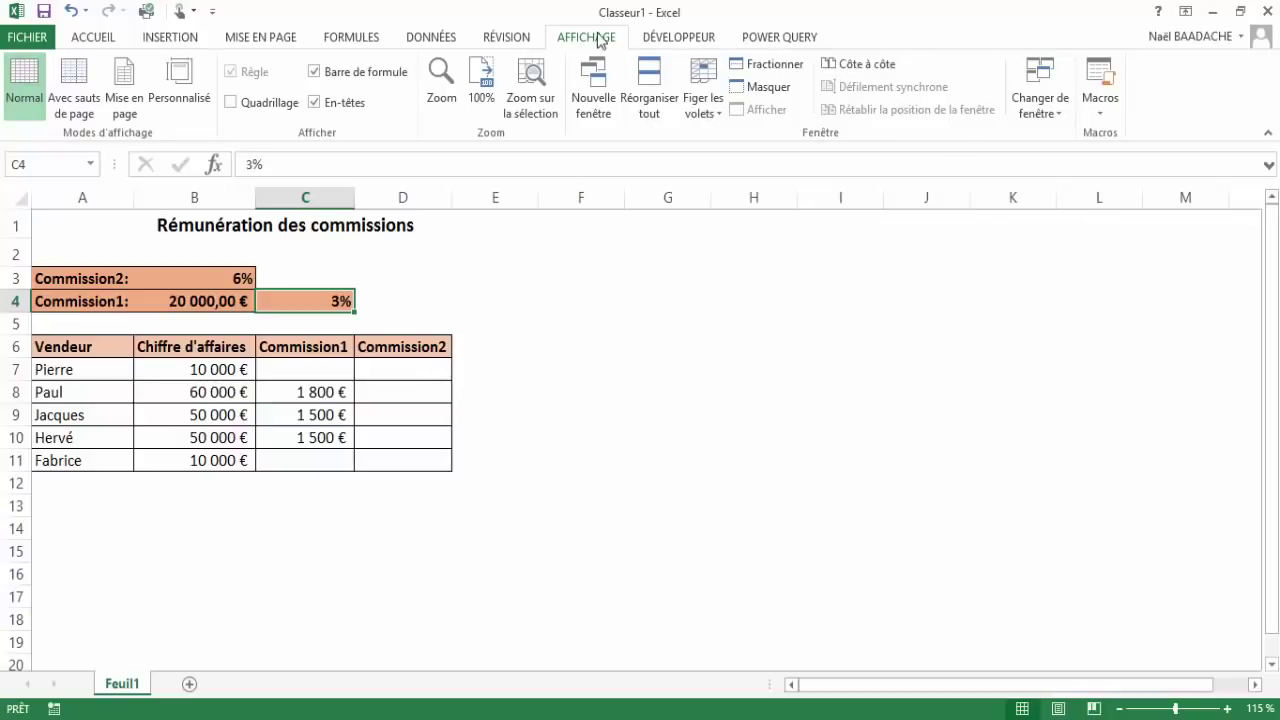
click(1058, 113)
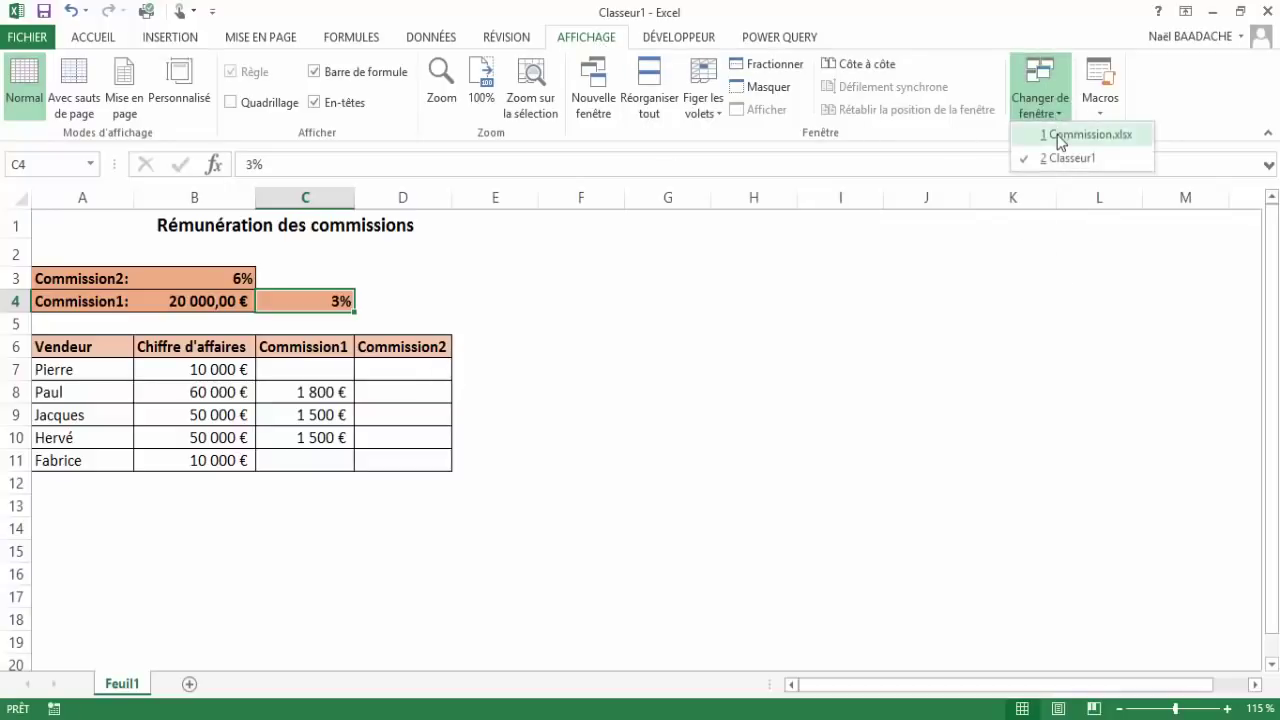
click(1060, 138)
Copy the green commission rules text box from Commission.xlsx into Classeur1 and place it beside the table, over columns H to M.
click(918, 236)
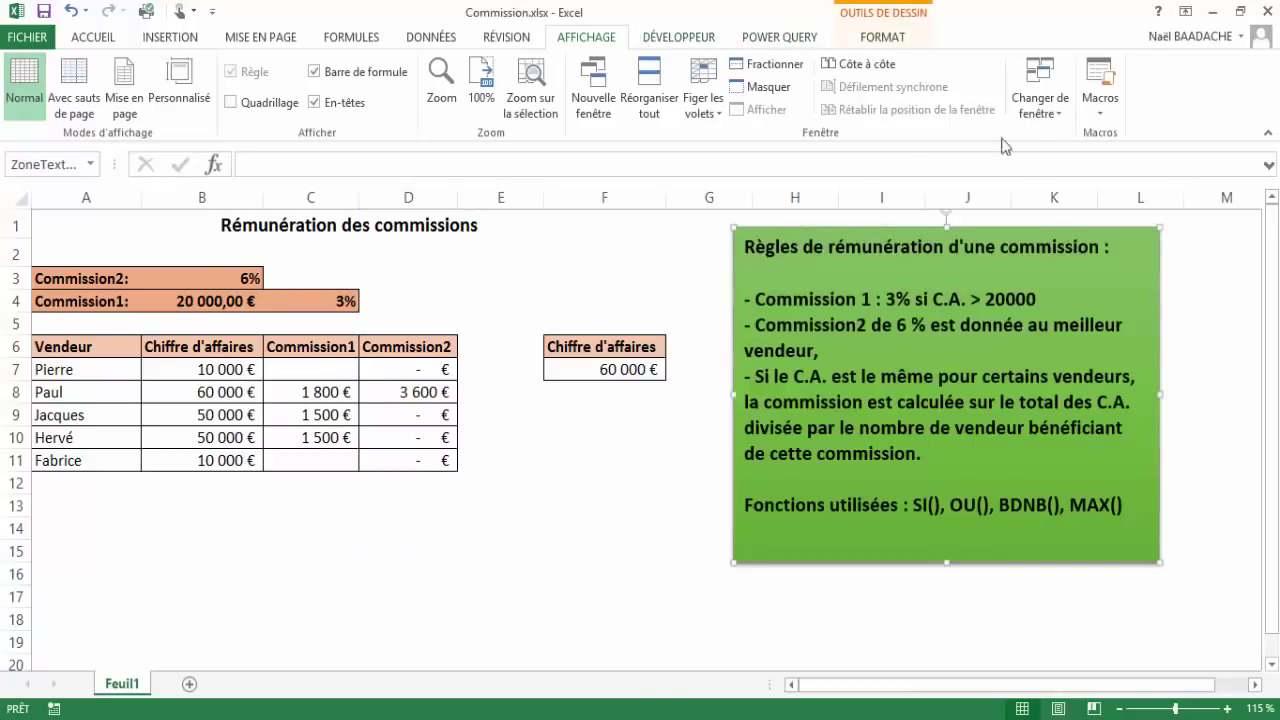
click(1040, 100)
click(1052, 162)
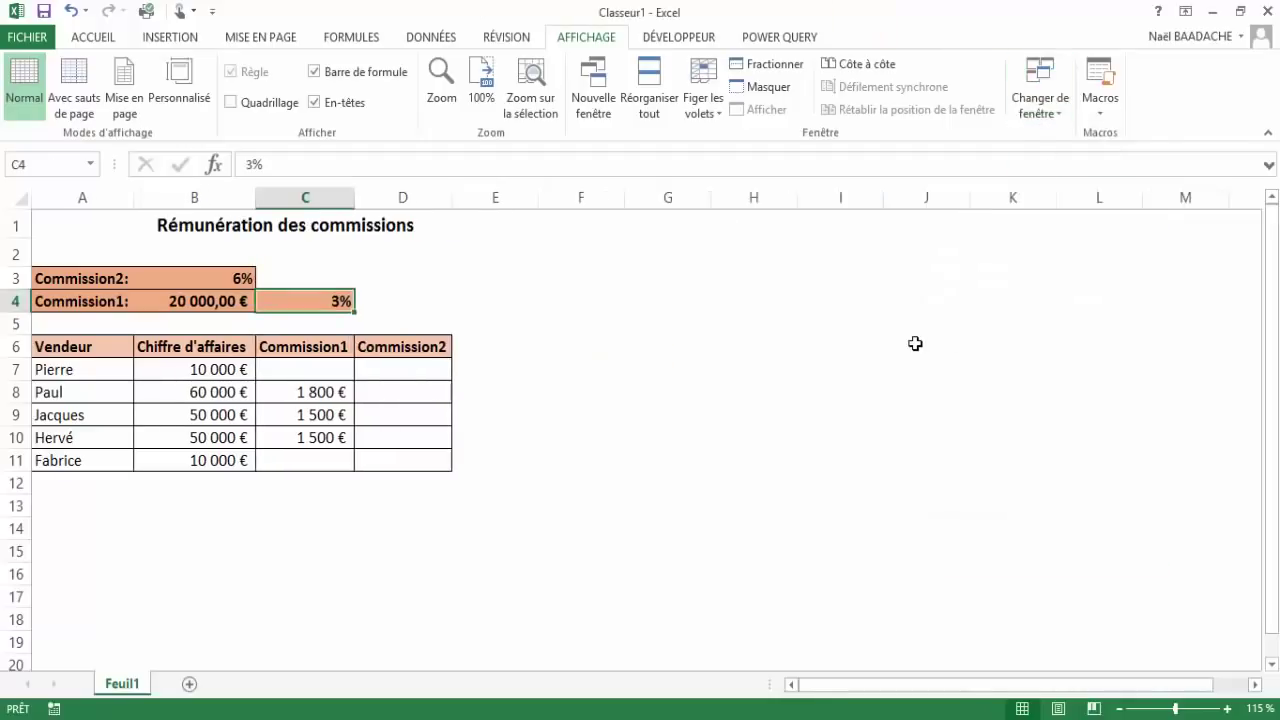
key(ctrl+v)
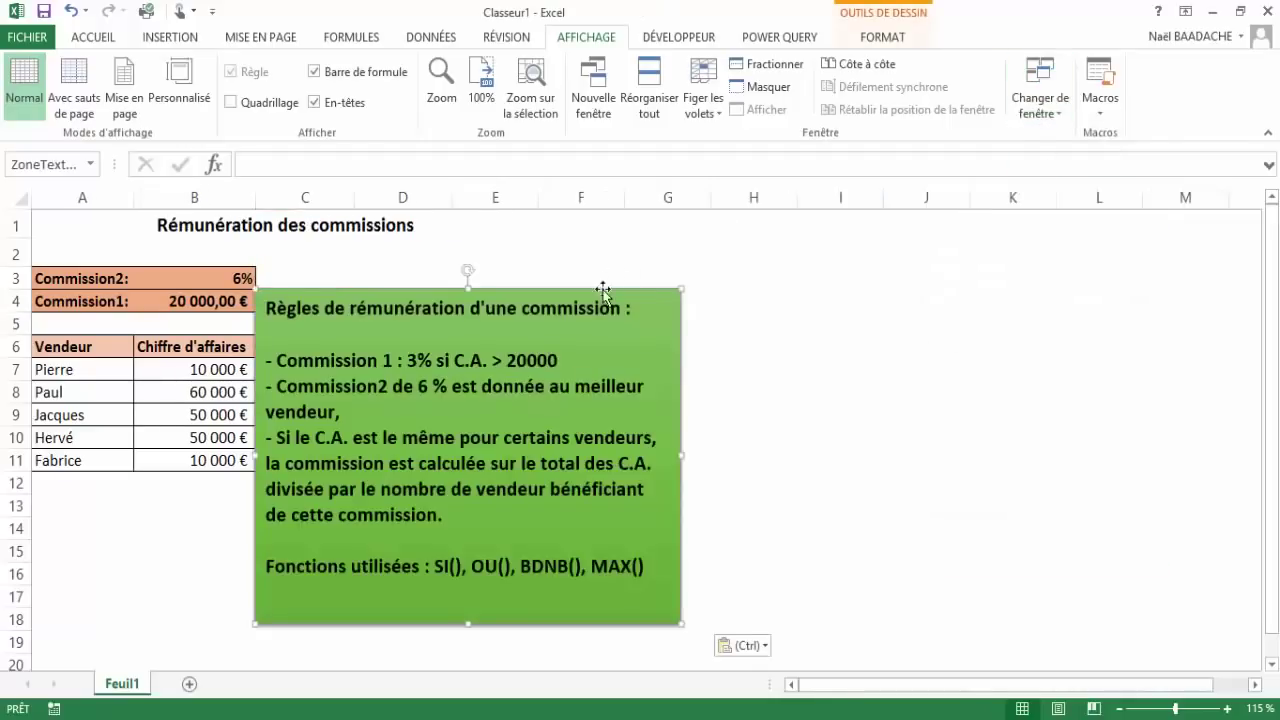
drag(601, 291, 1107, 231)
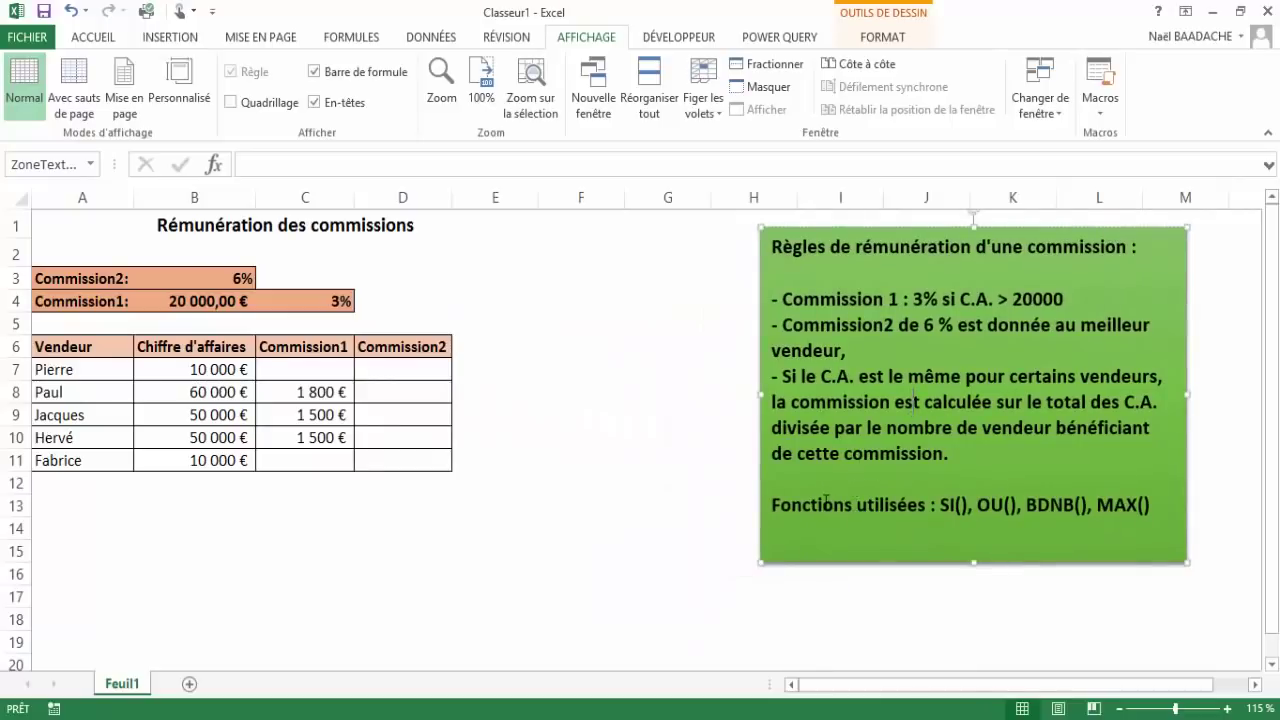
Review the list of functions used in the rules text box and move the box to start at row 3 over columns I to M.
drag(773, 507, 1191, 509)
click(981, 448)
drag(1001, 228, 1057, 279)
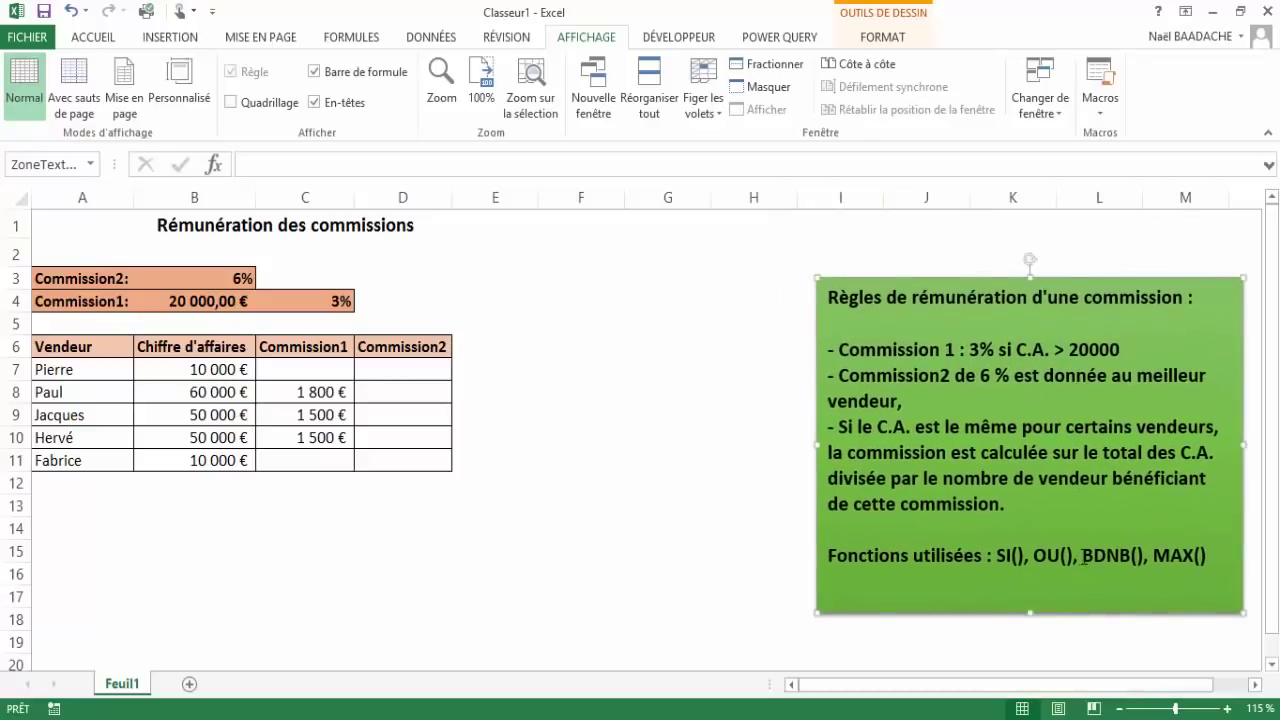
drag(1083, 556, 1121, 556)
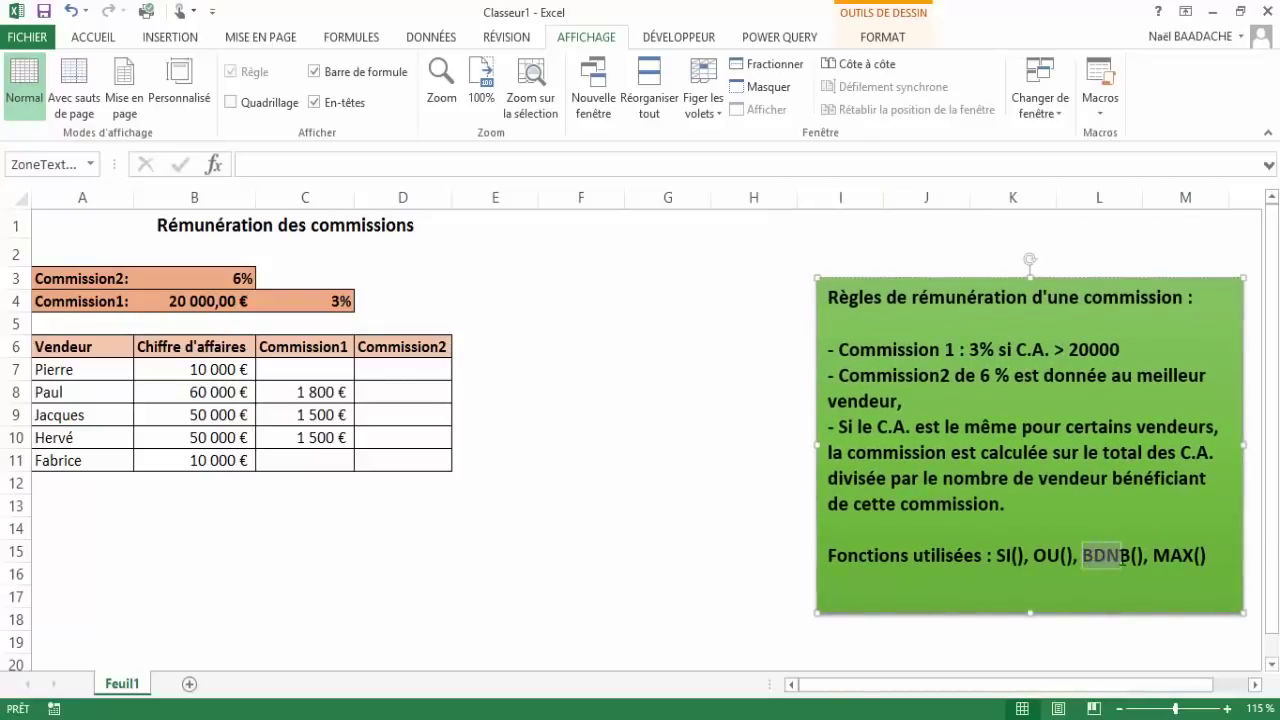
click(542, 462)
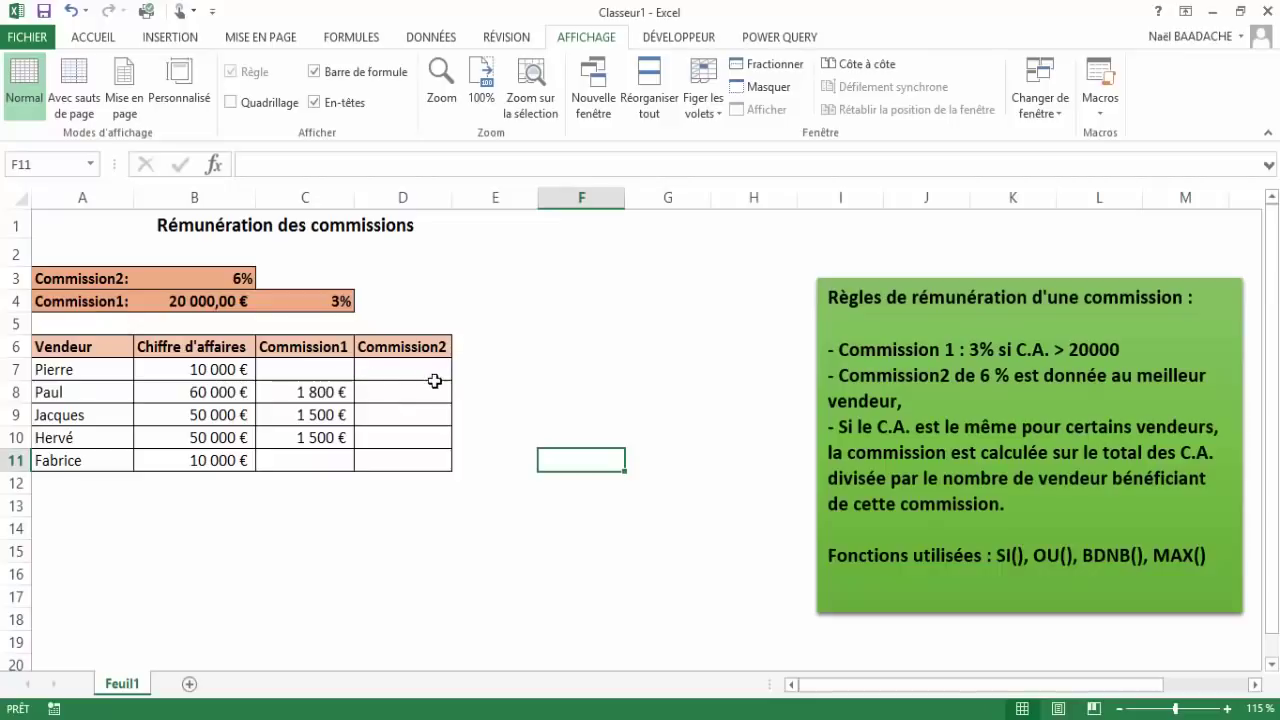
Compare the turnovers in B8, B9 and B10 and examine the BDNB() function named in the rules text box.
click(214, 392)
click(213, 416)
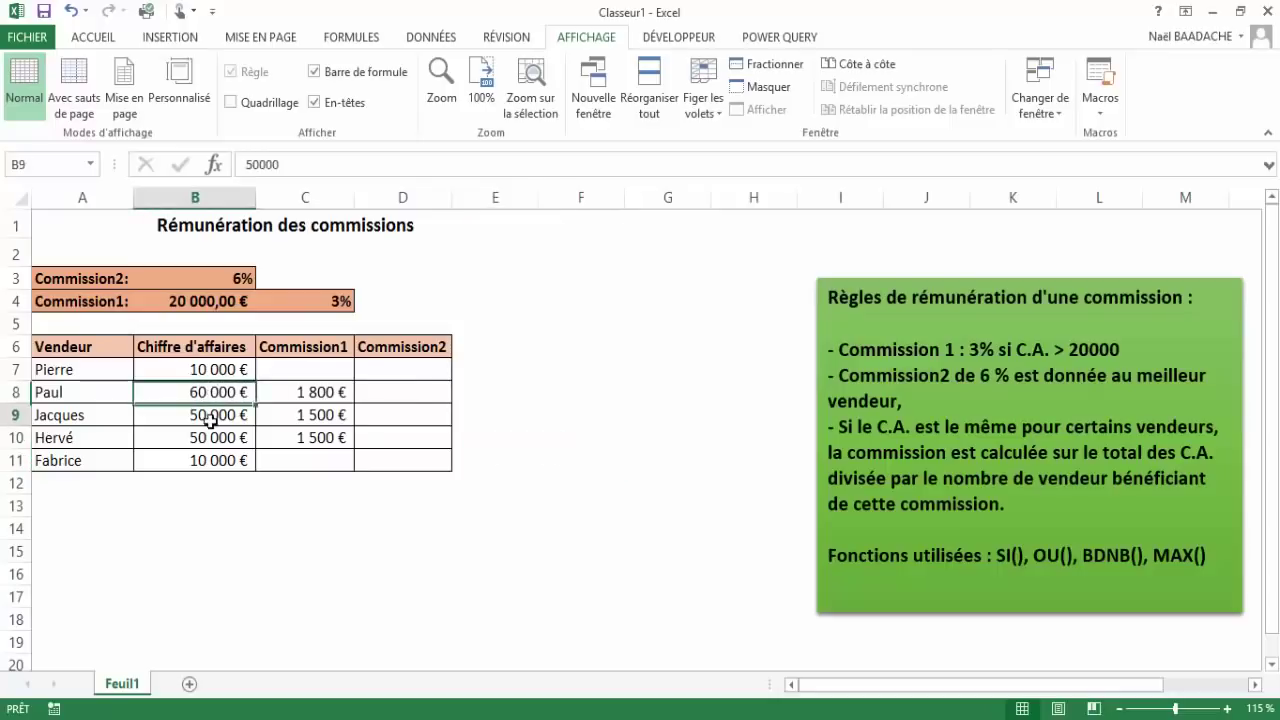
click(213, 437)
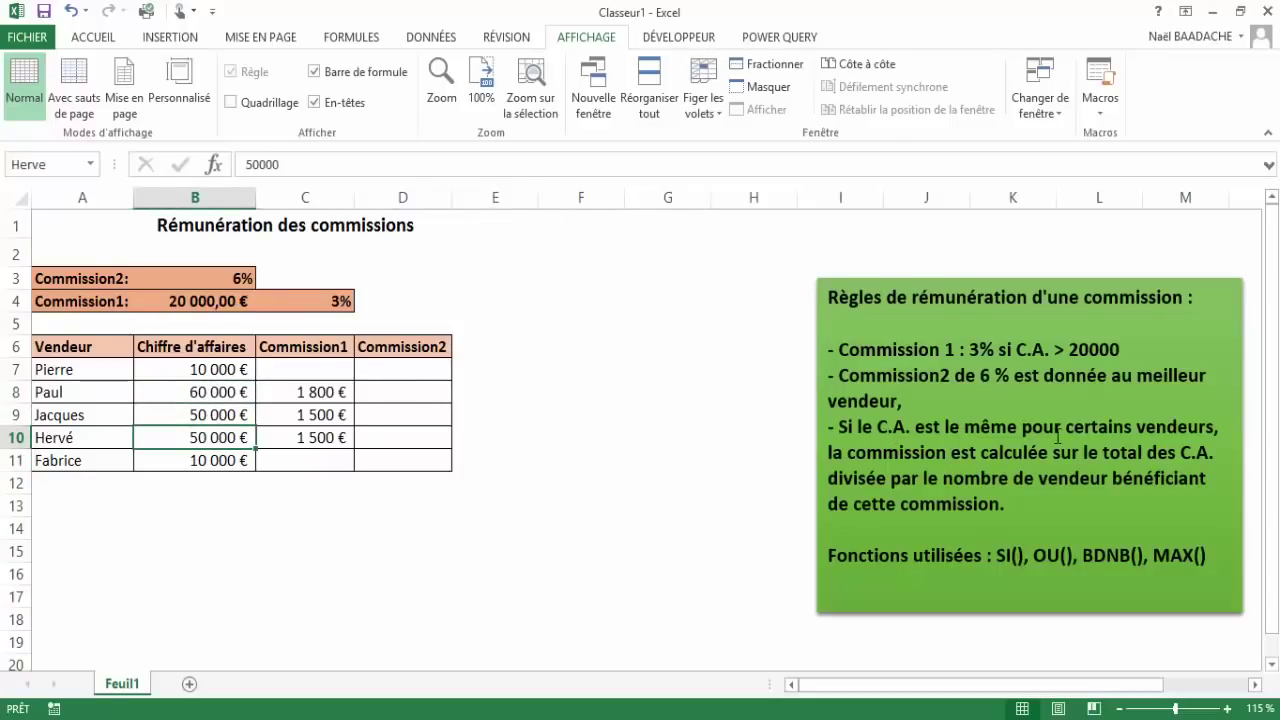
click(1090, 556)
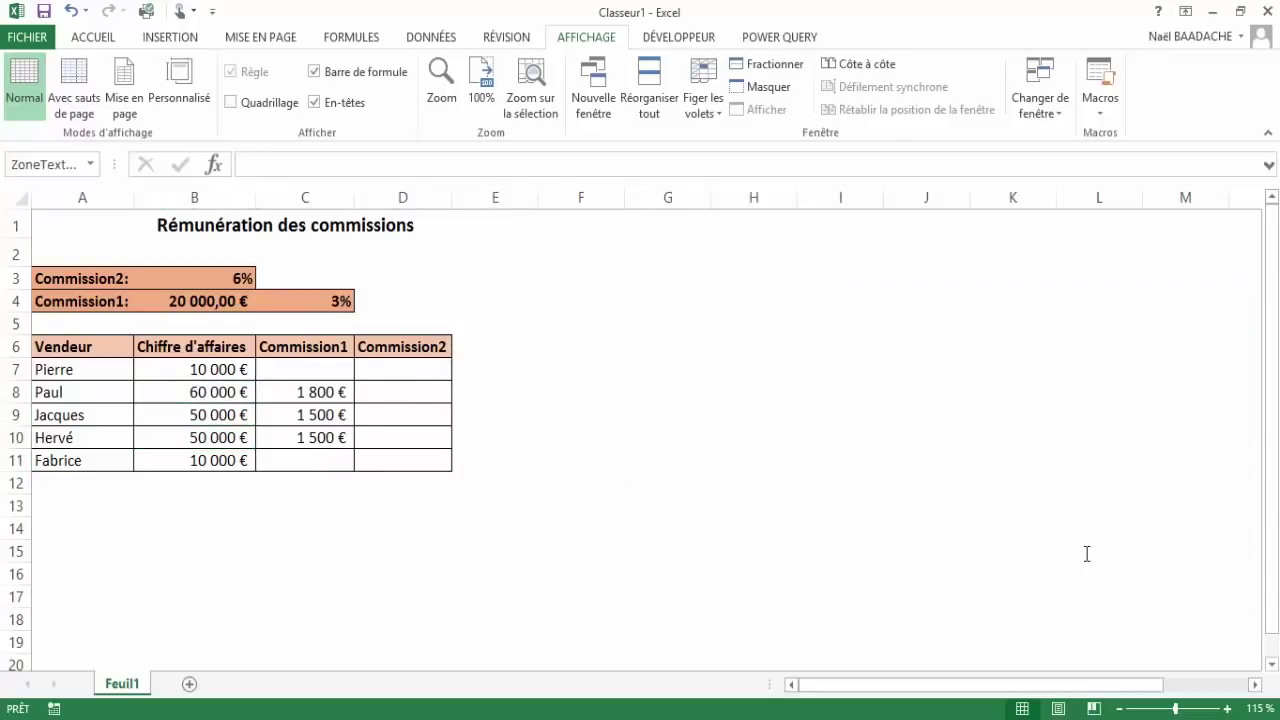
Copy the Chiffre d'affaires header from B6 to G6 and widen column G to fit the text.
drag(1097, 556, 1142, 556)
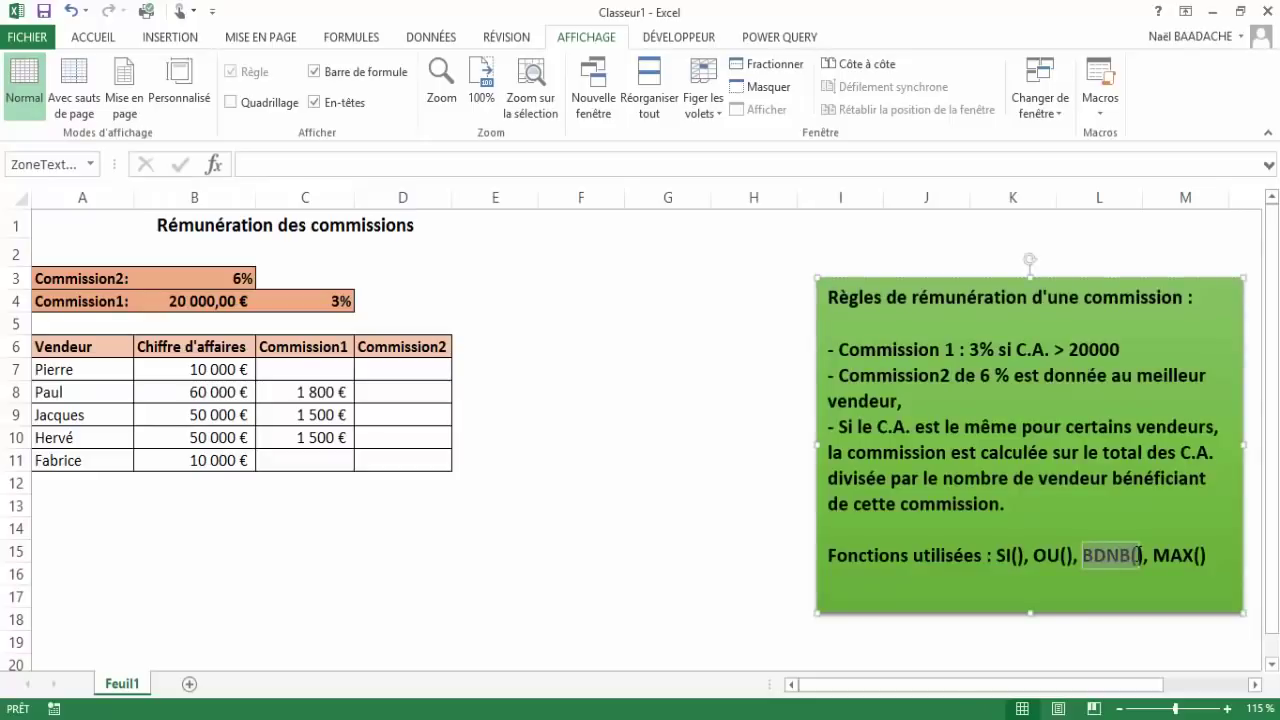
click(688, 447)
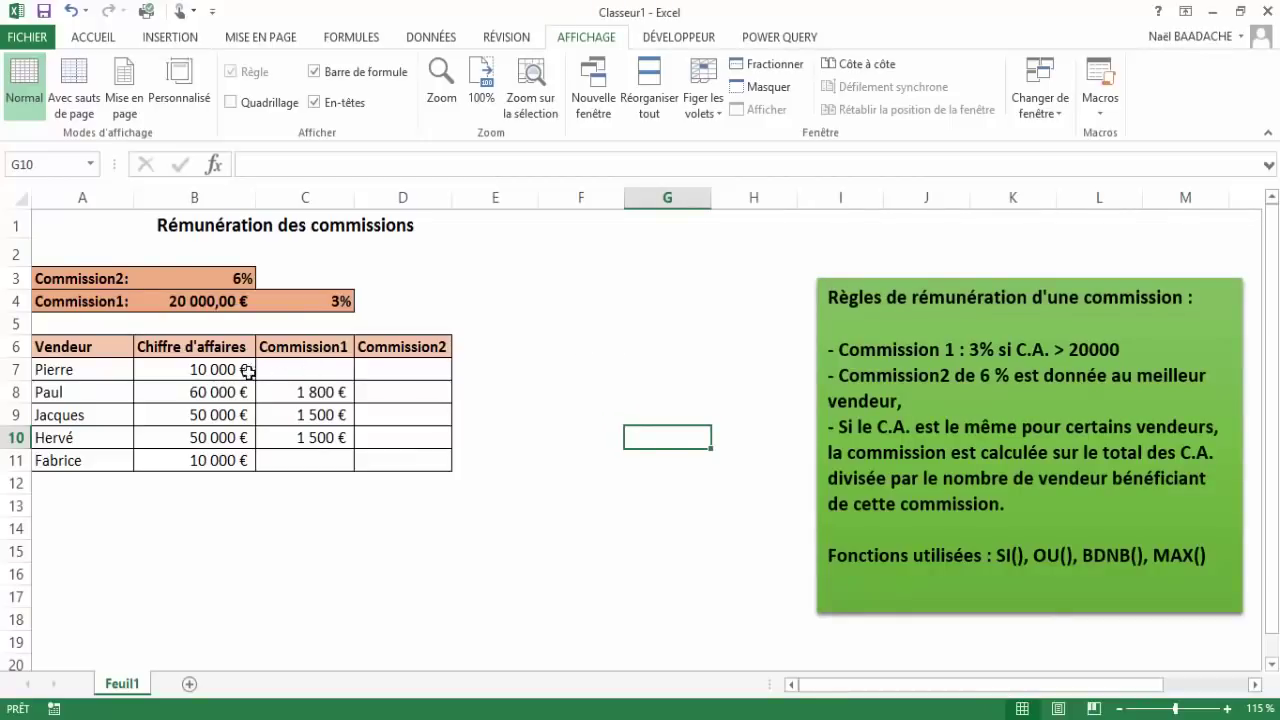
click(184, 344)
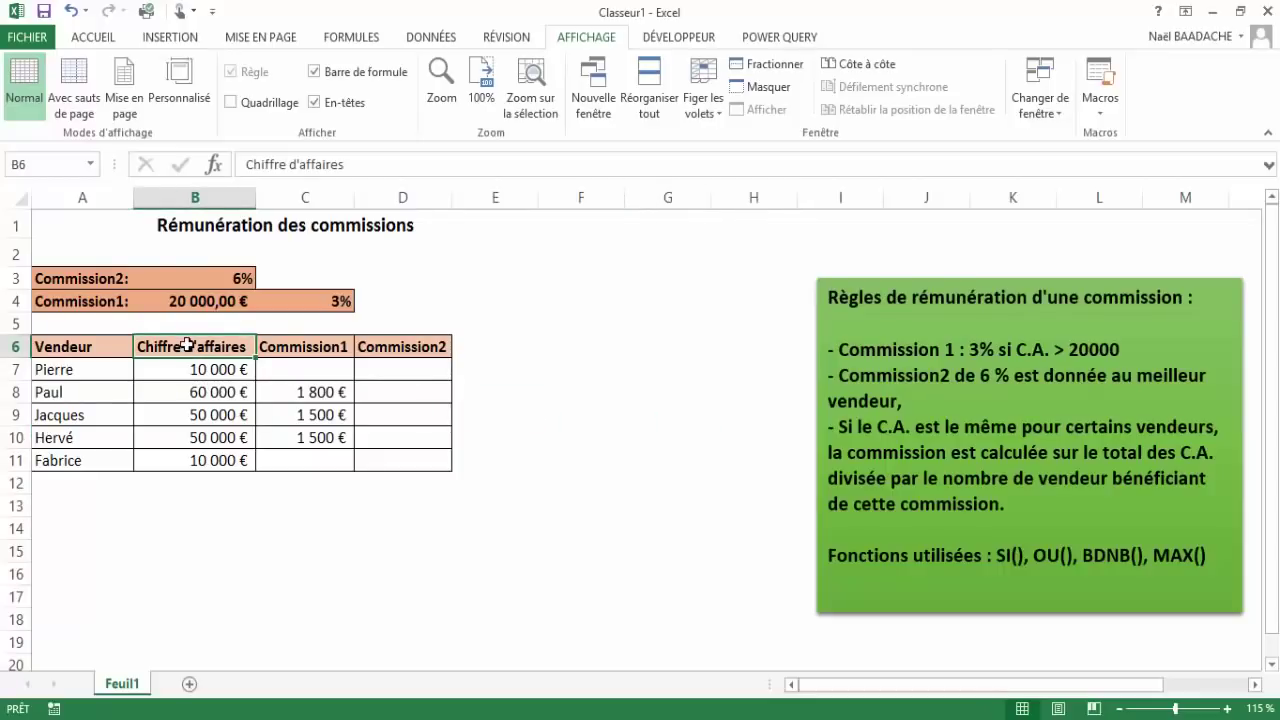
key(ctrl+c)
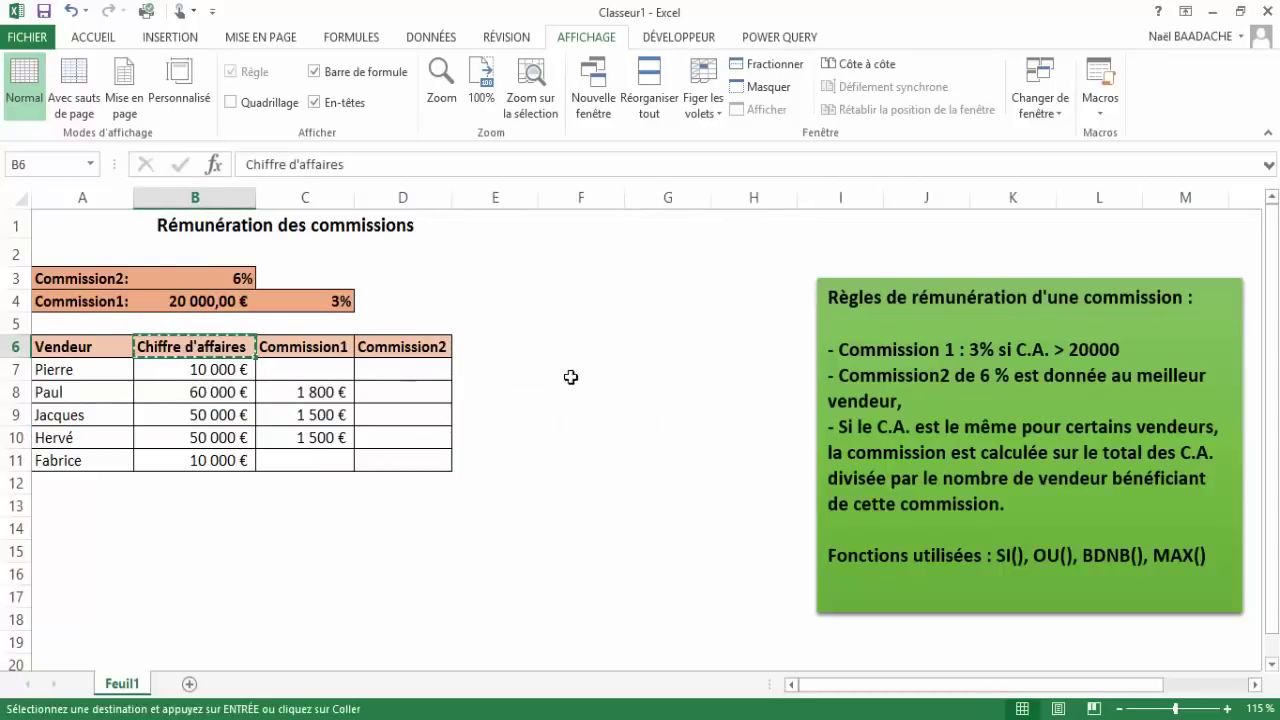
click(637, 344)
key(ctrl+v)
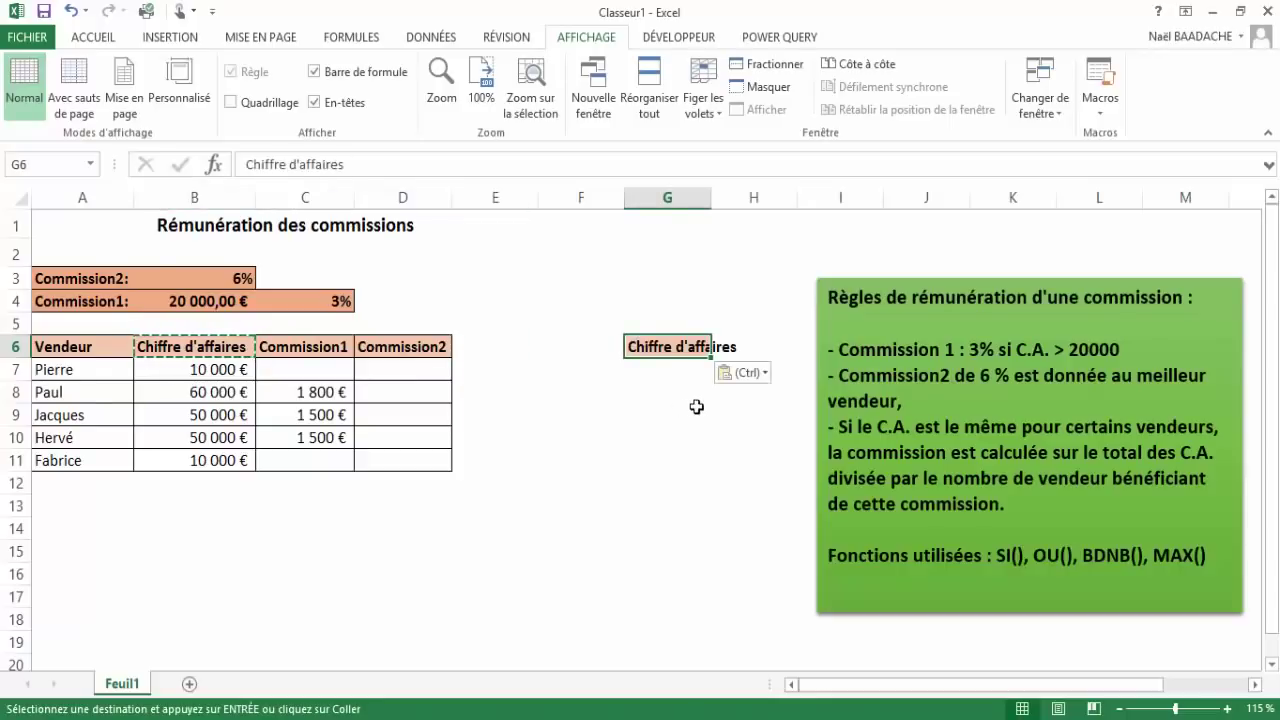
drag(710, 197, 746, 197)
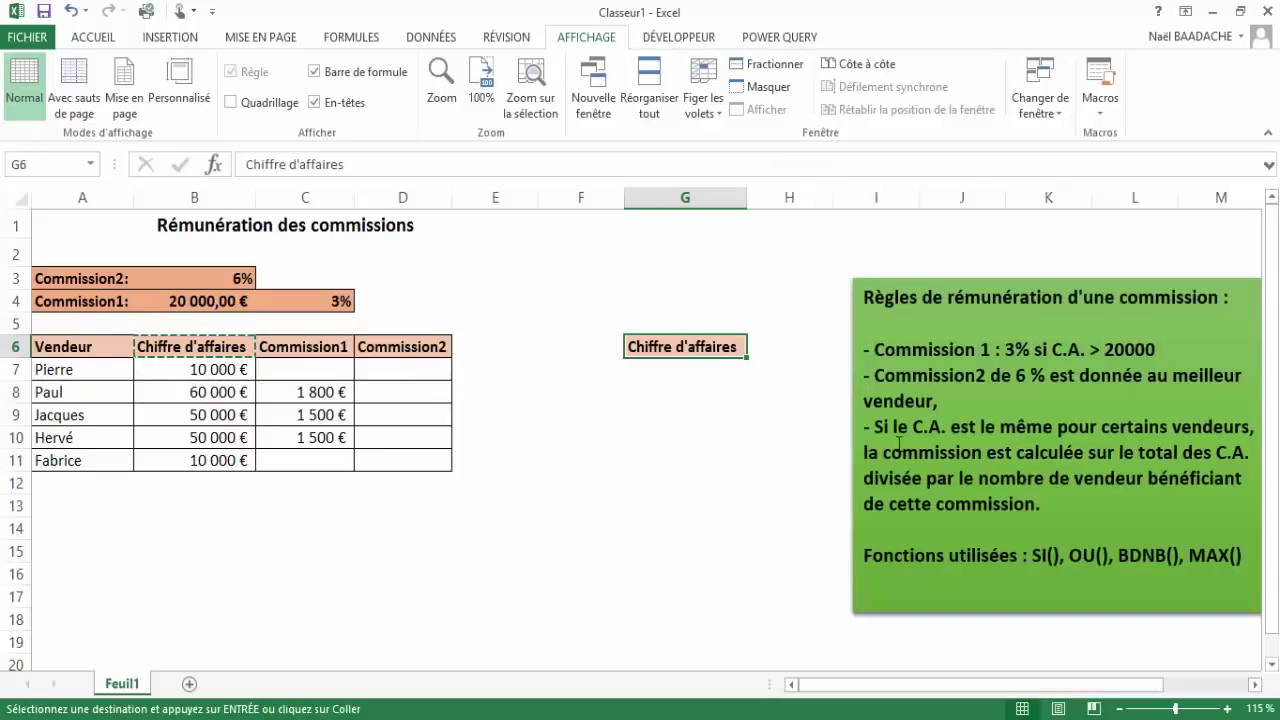
key(Escape)
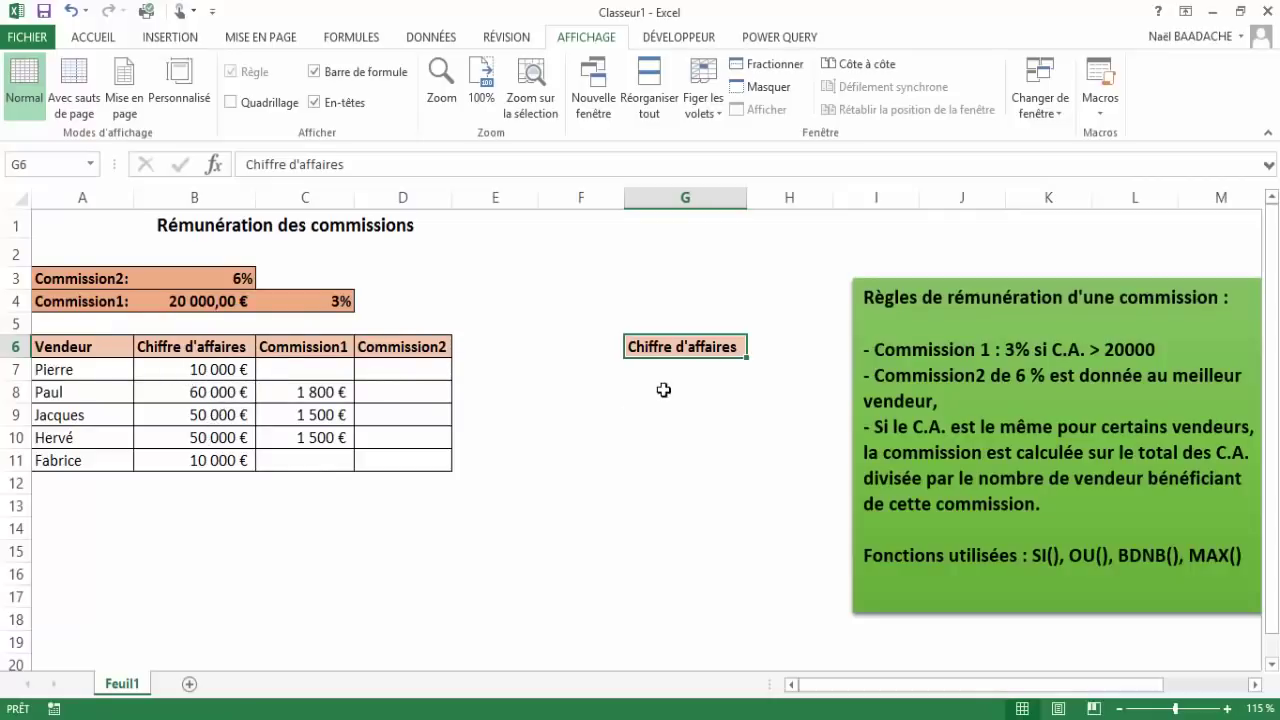
Enter the formula =MAX(B7:B11) in G7 to get the highest turnover.
click(692, 371)
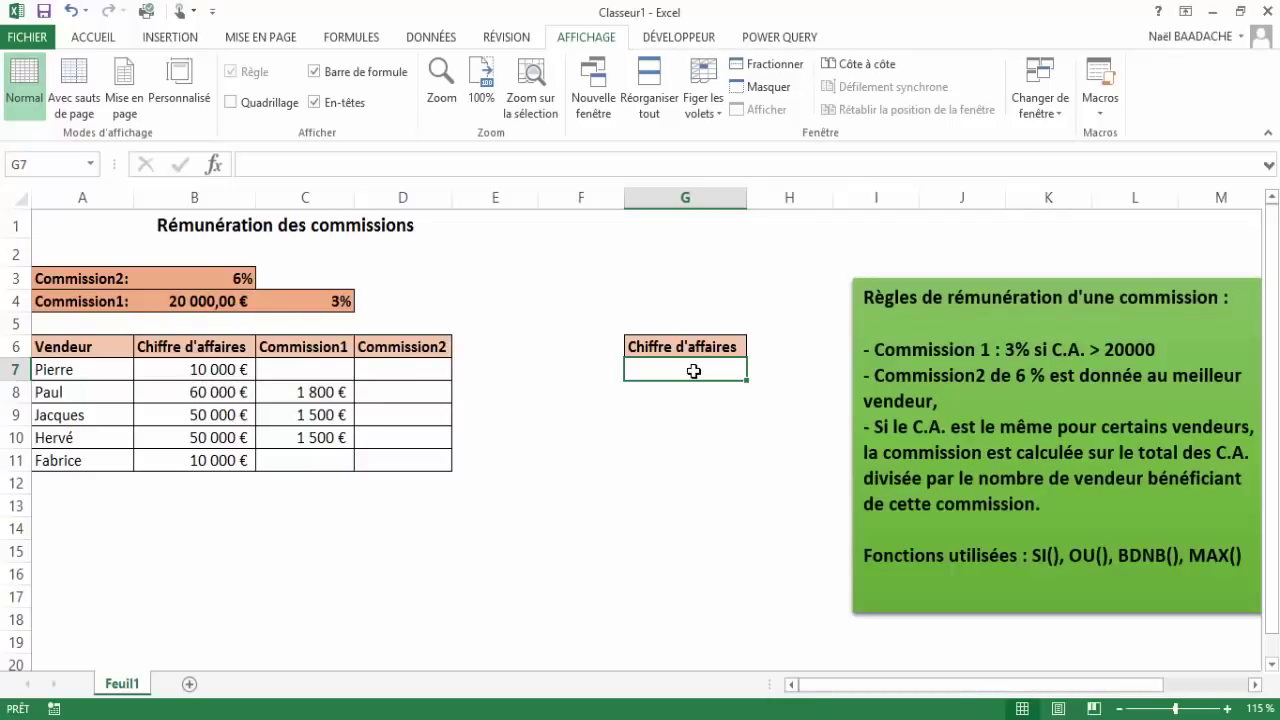
text(=)
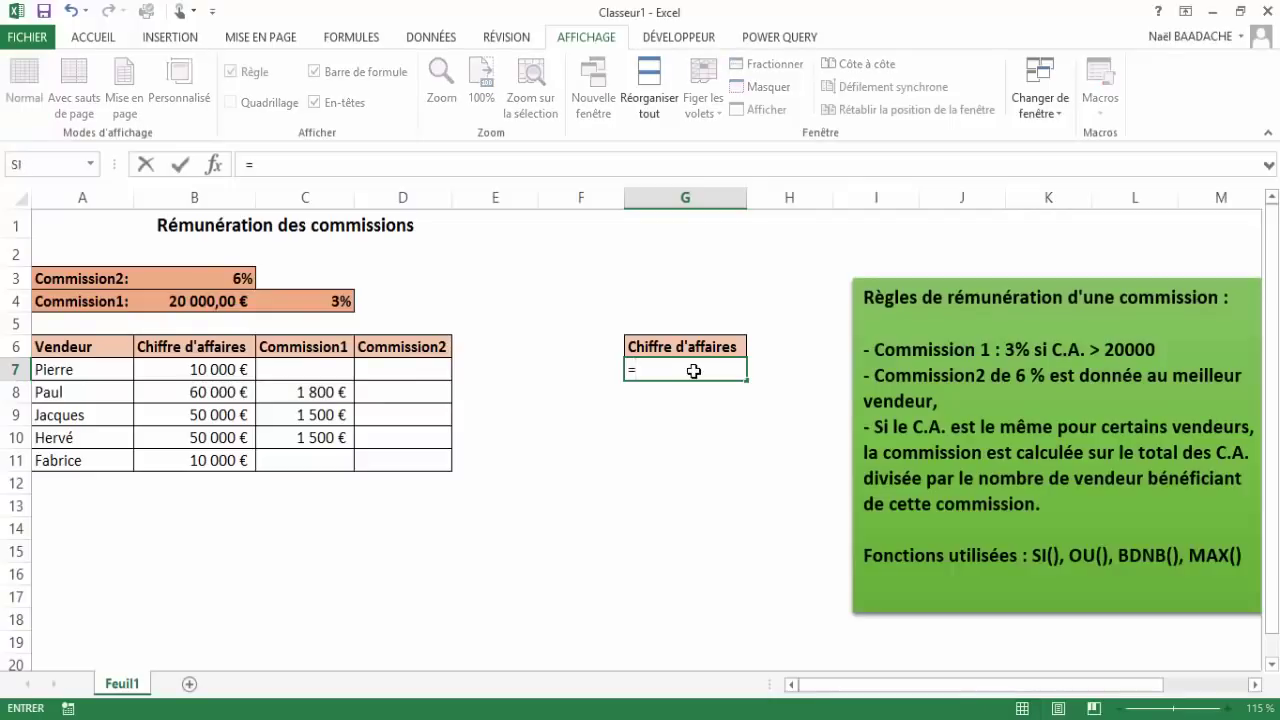
text(max()
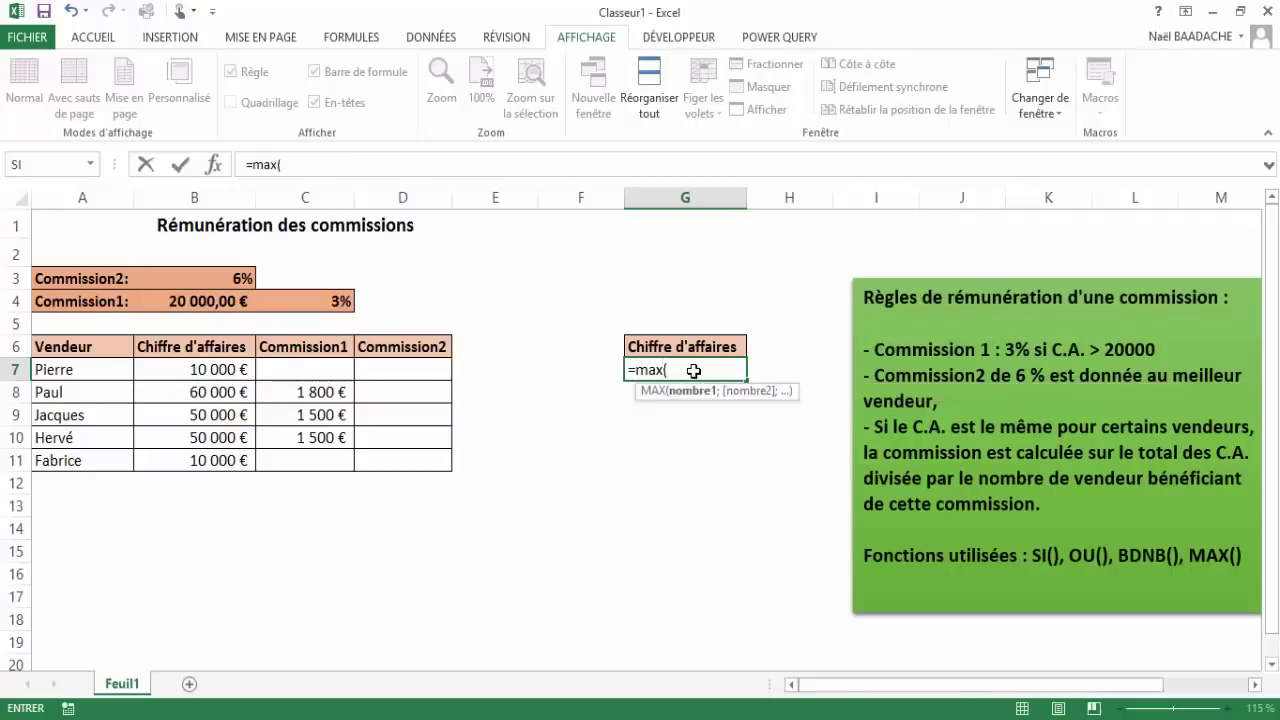
drag(190, 370, 189, 451)
text())
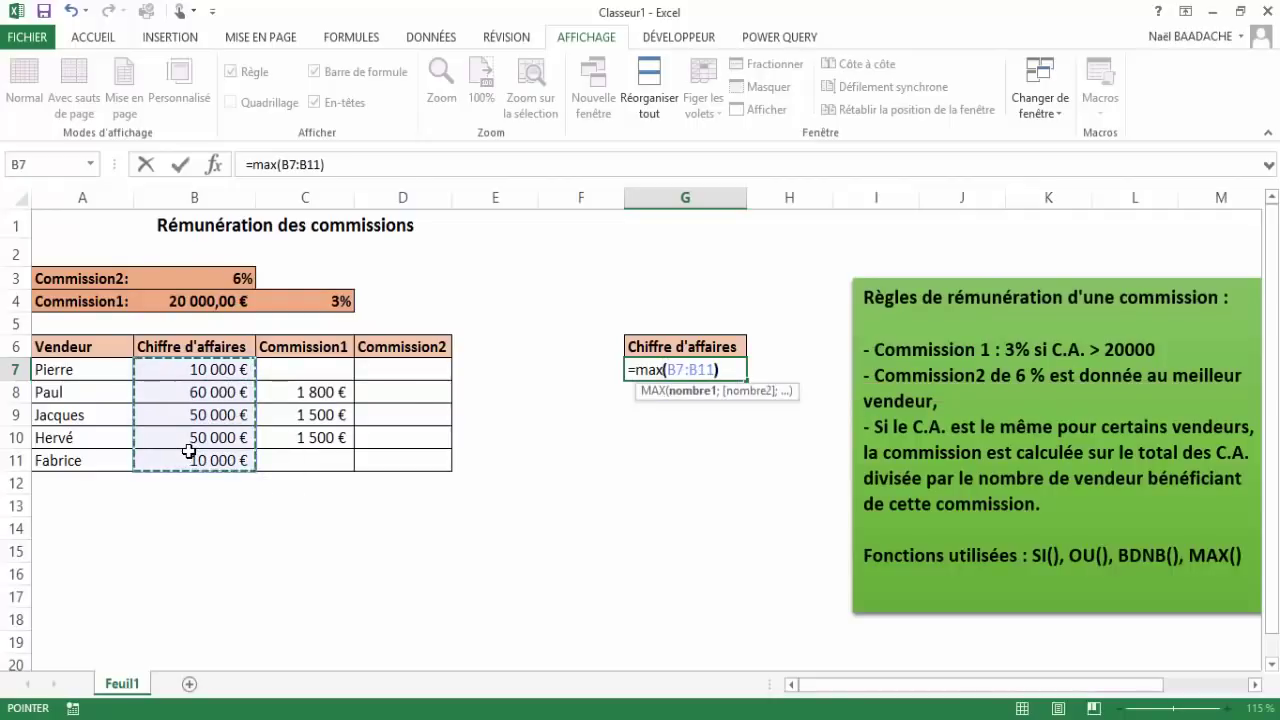
key(Return)
key(Up)
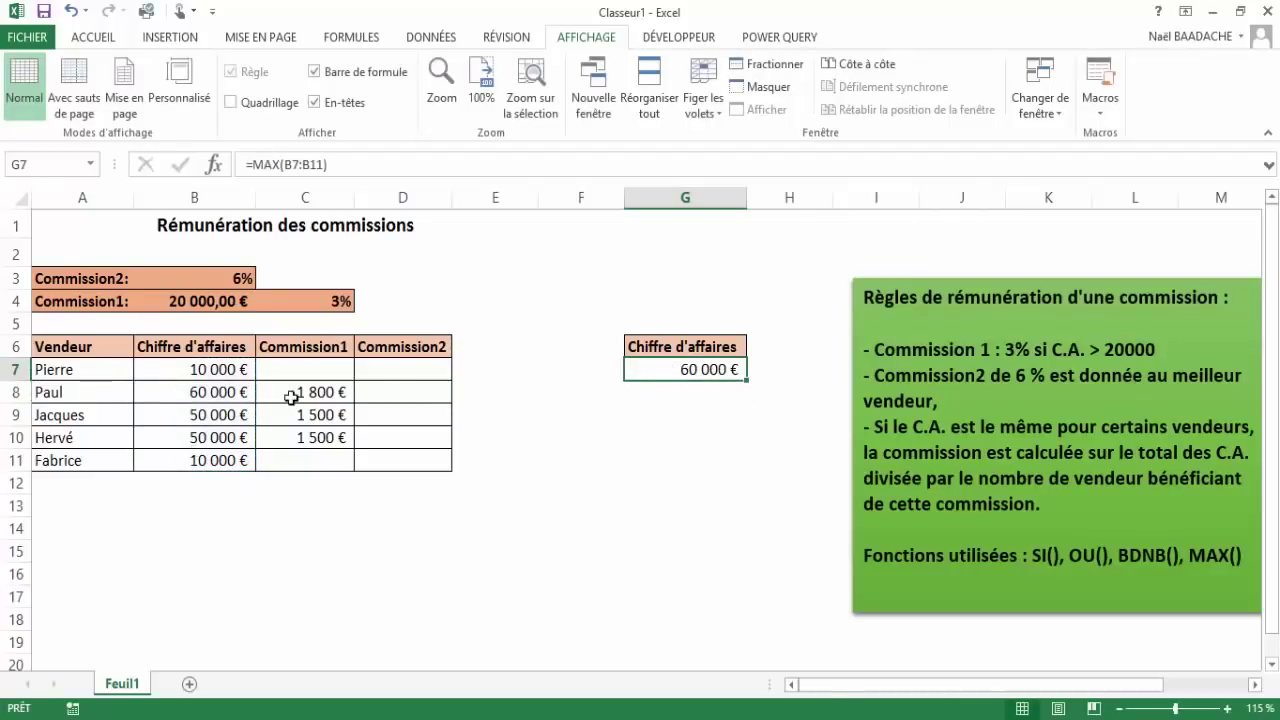
Test the maximum formula in G7 by setting the turnover in B7 to 100000 and restoring it to 10 000.
click(214, 371)
text(100000)
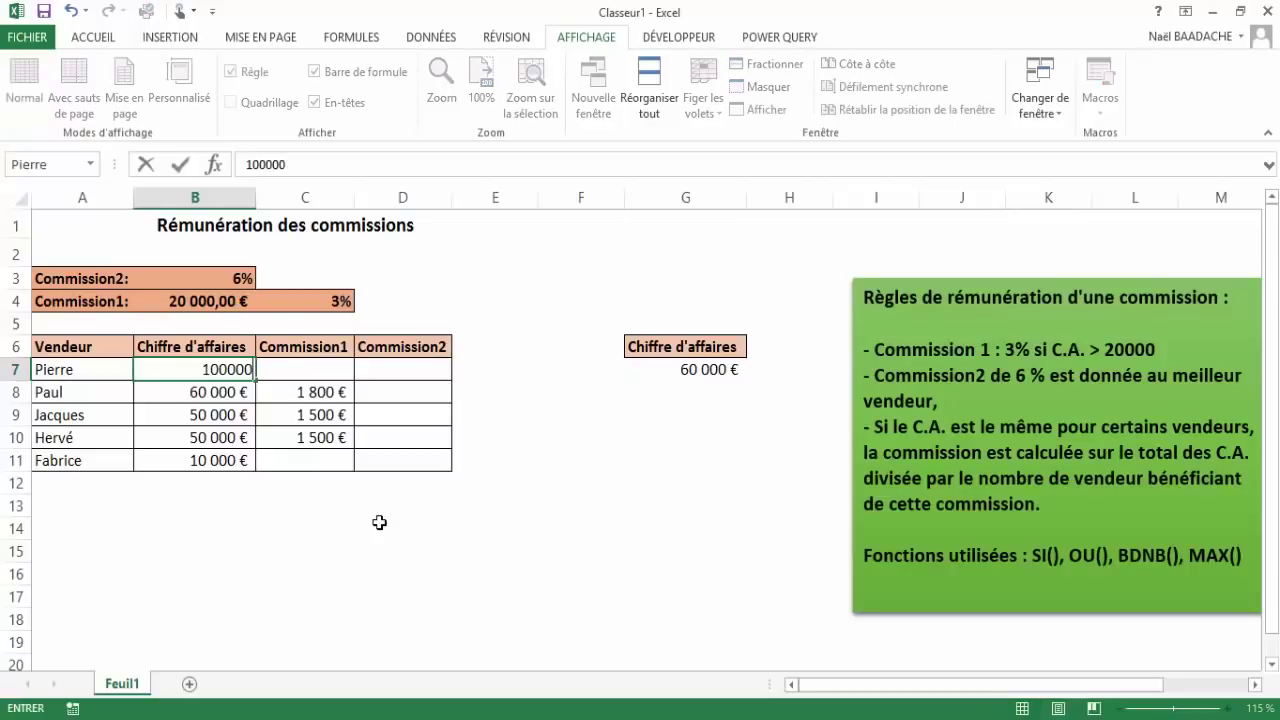
key(Return)
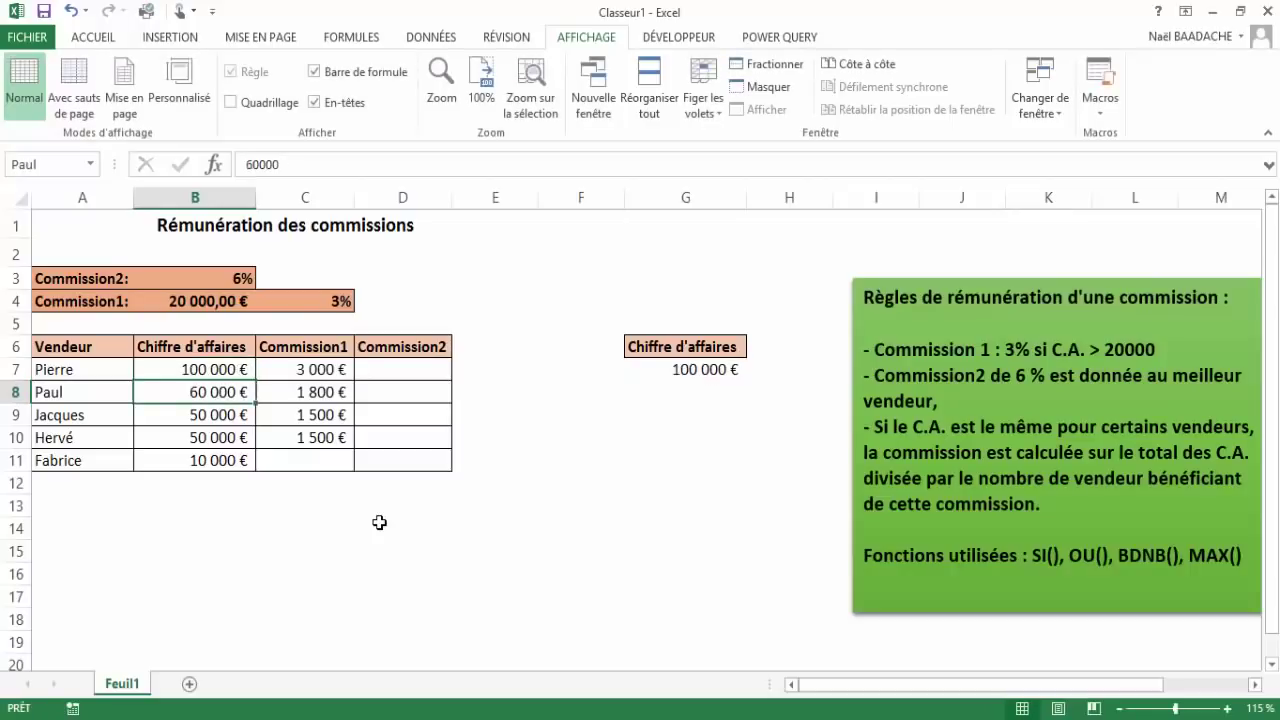
click(735, 372)
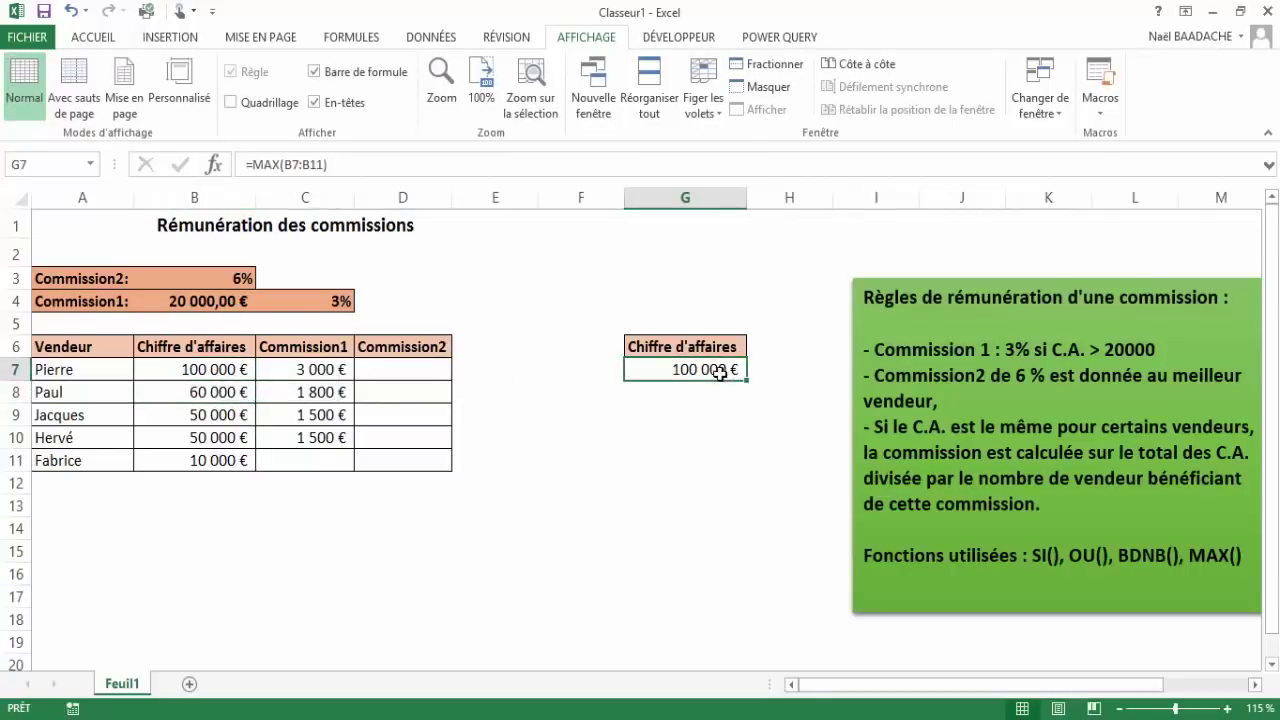
click(219, 367)
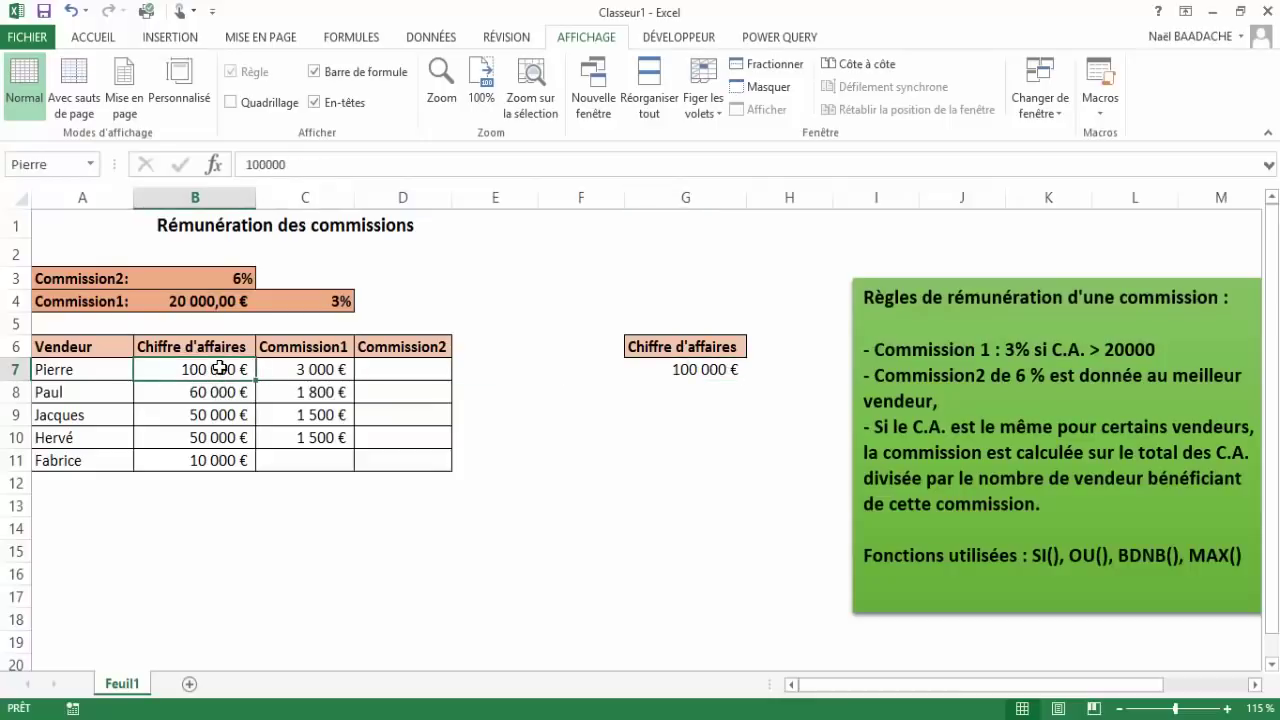
text(10 000)
key(Return)
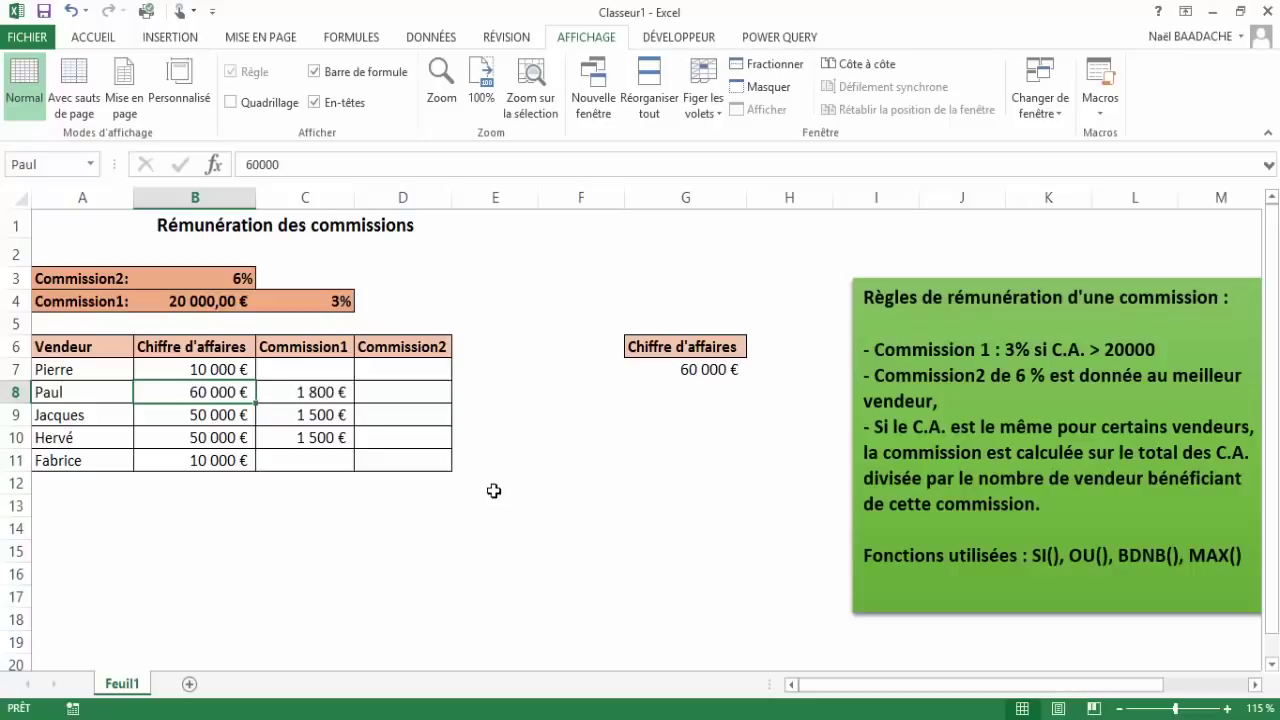
Expand the formula bar and move the header and maximum cells from G6:G7 to G3:G4.
click(413, 366)
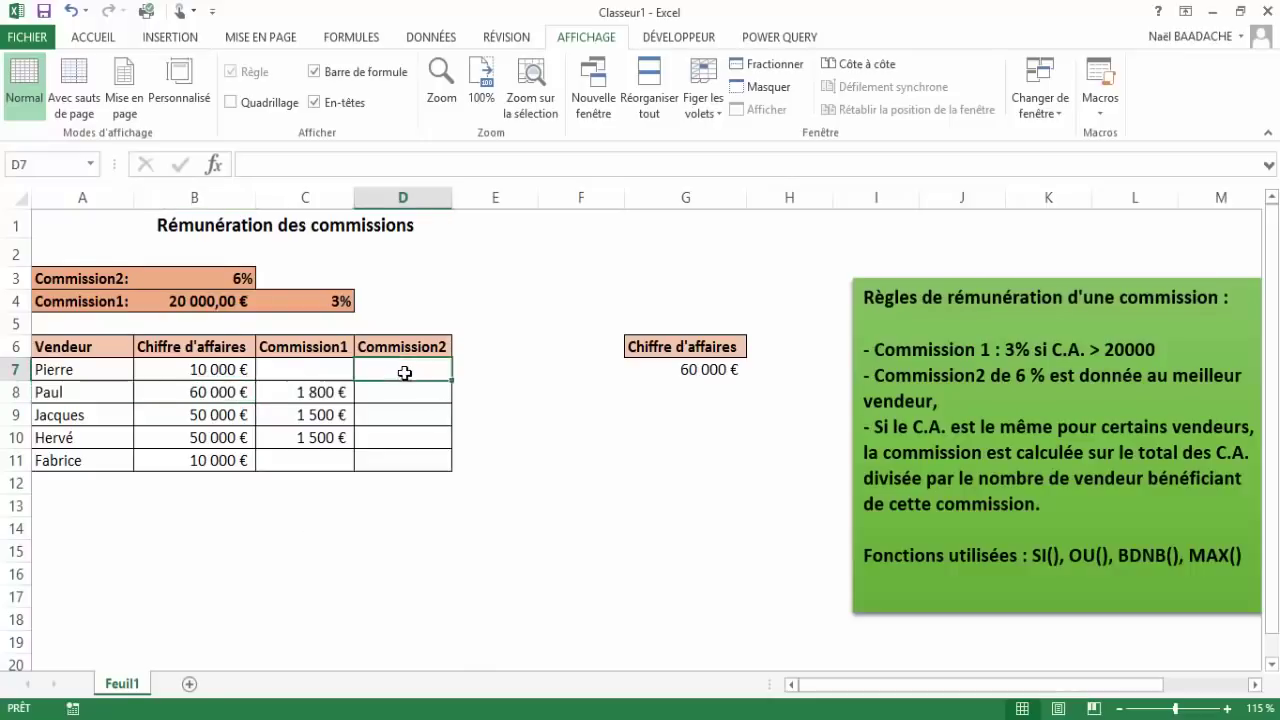
key(ctrl+shift+u)
drag(668, 373, 674, 325)
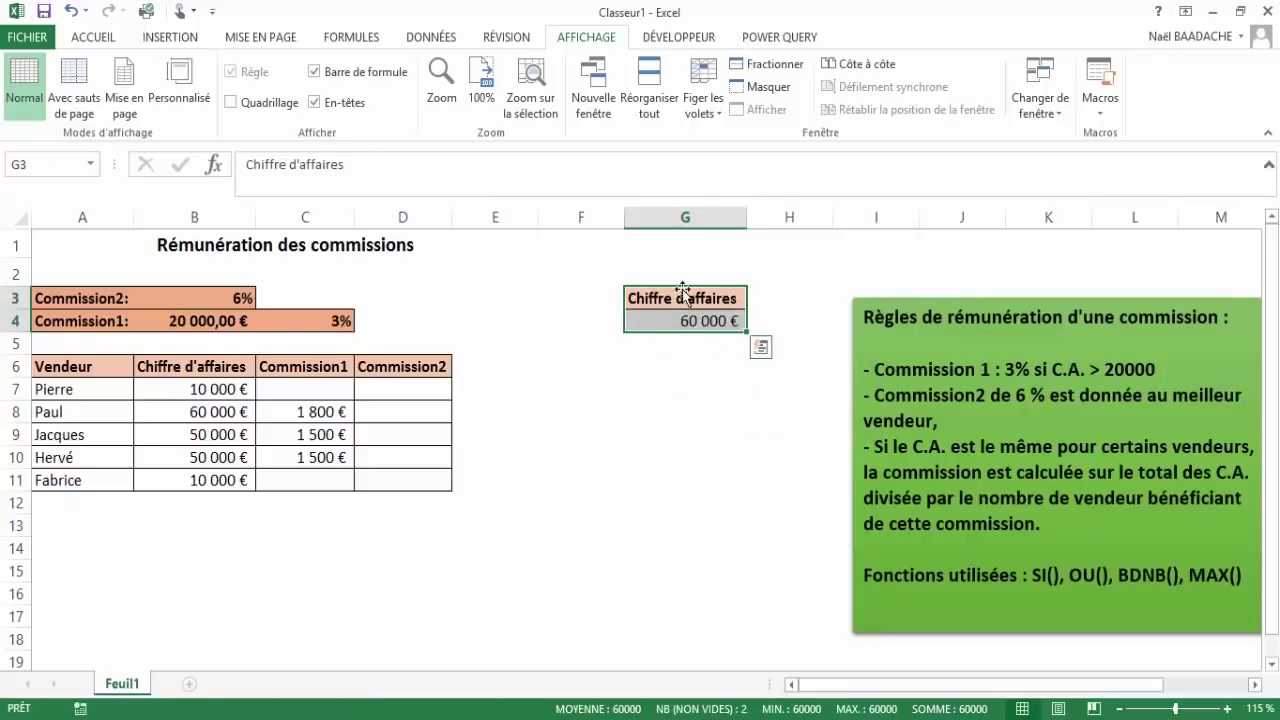
Review the rule about sellers with equal turnover in the green text box and move the box up to row 2.
click(416, 390)
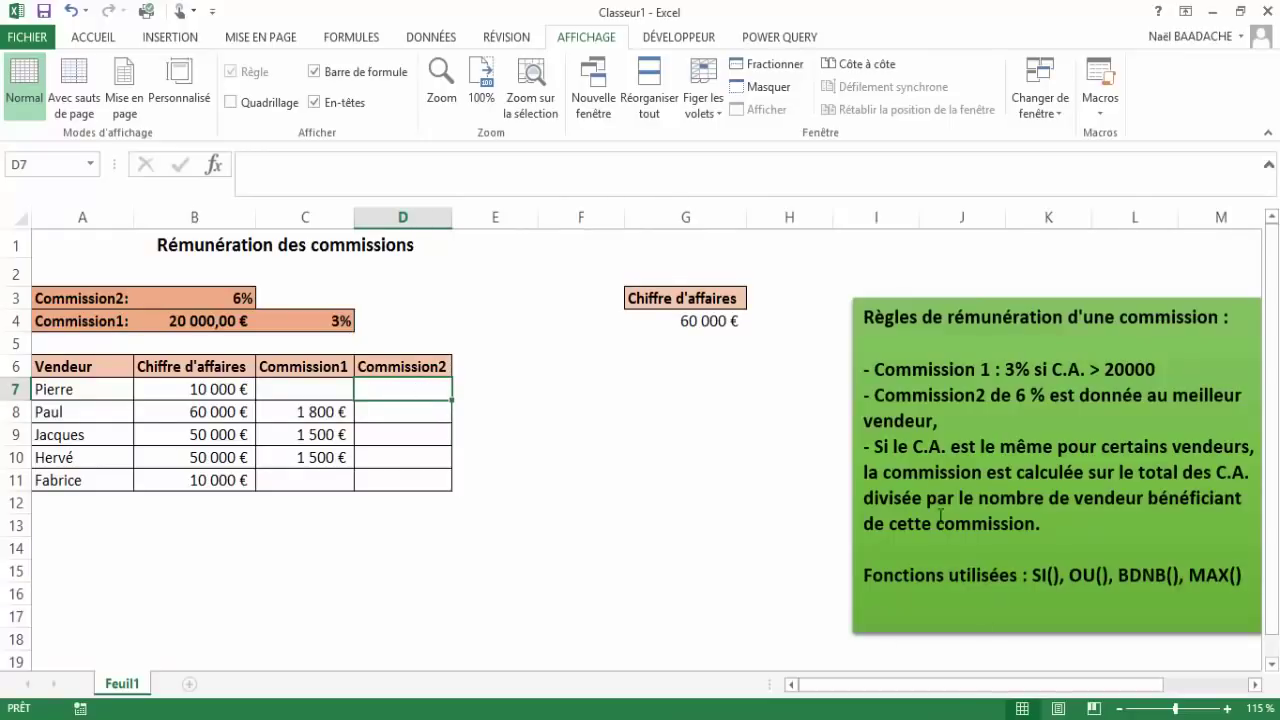
drag(876, 446, 1157, 529)
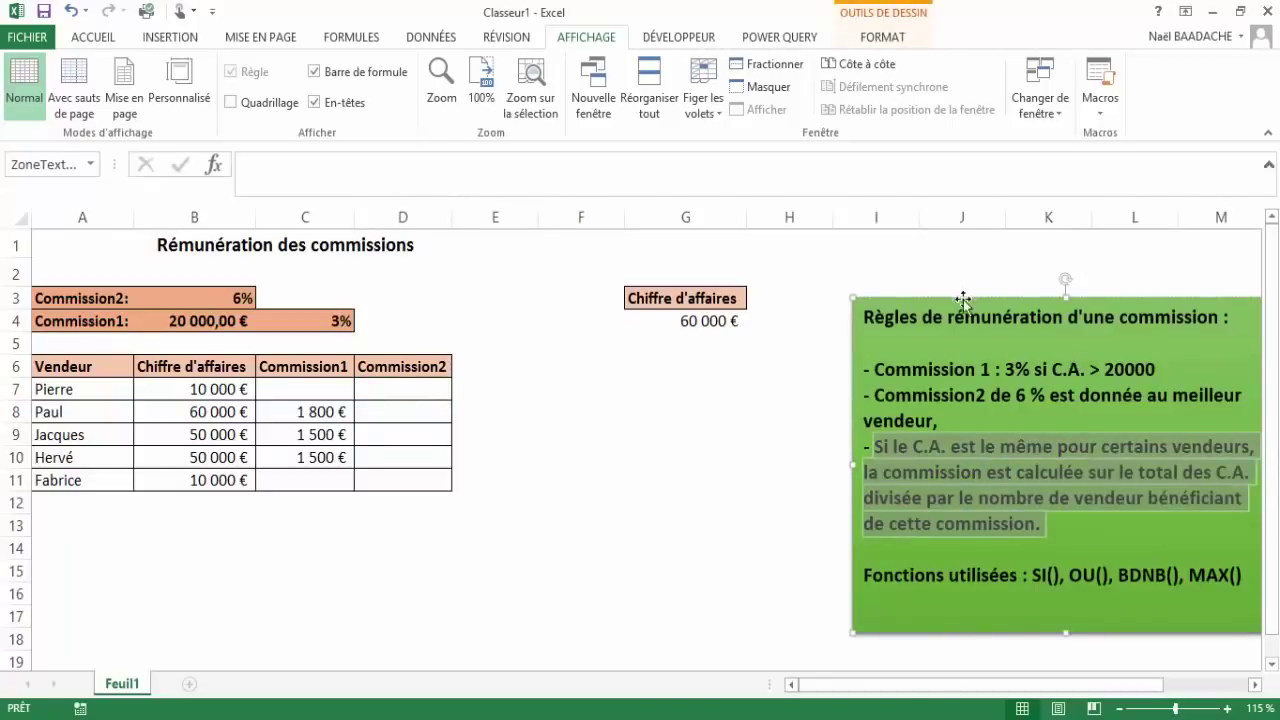
drag(965, 296, 960, 265)
click(575, 473)
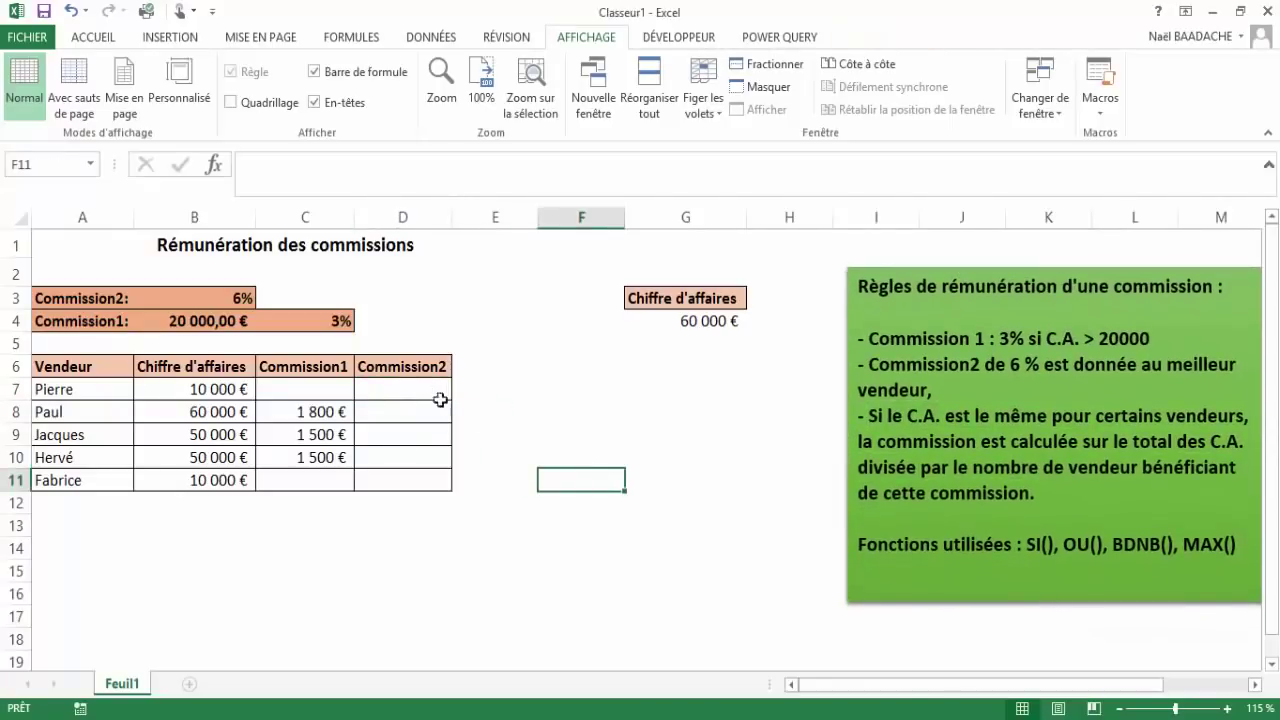
Start a SI formula in D7 with a nested OU whose first condition tests whether B7 is less than B8.
click(411, 390)
text(=)
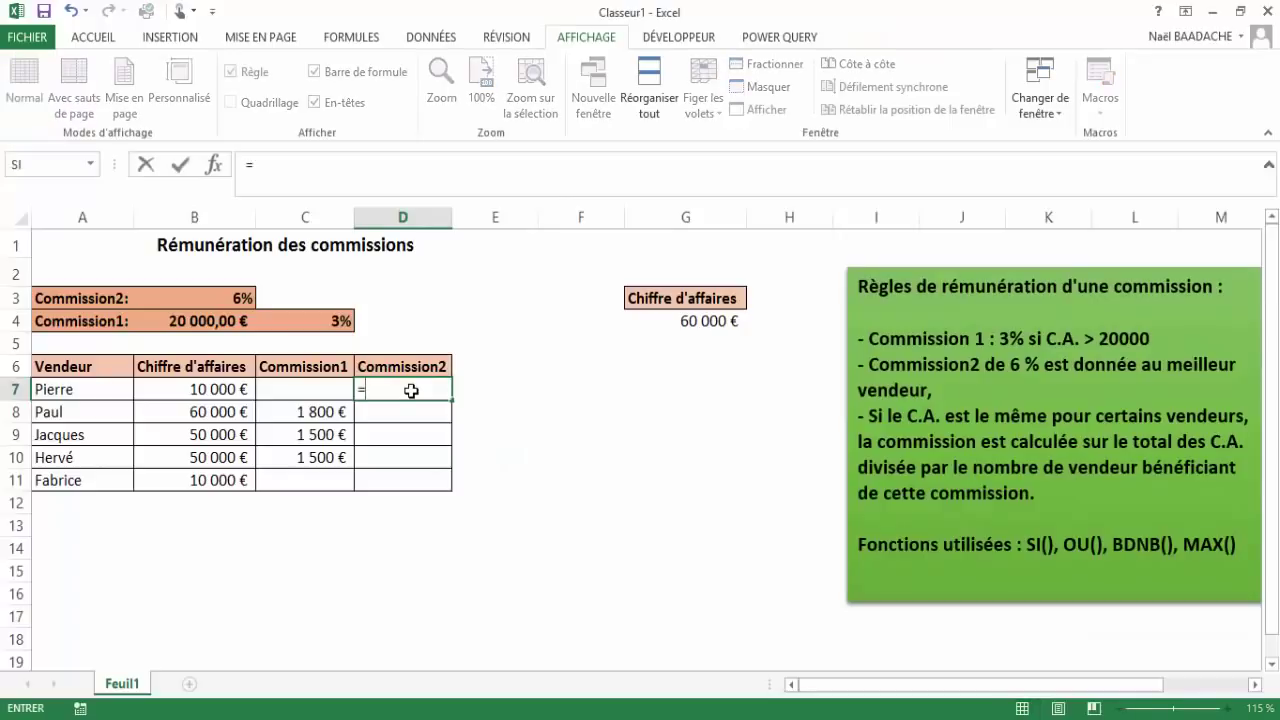
text(si()
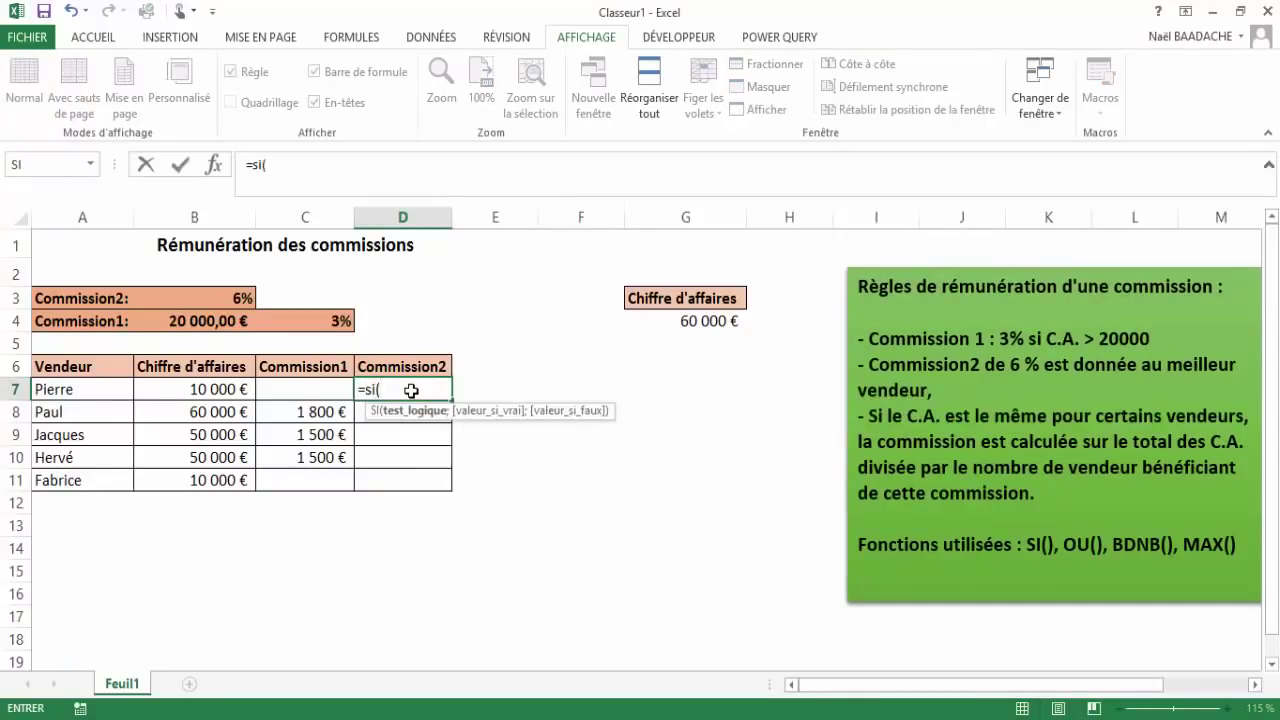
text(ou()
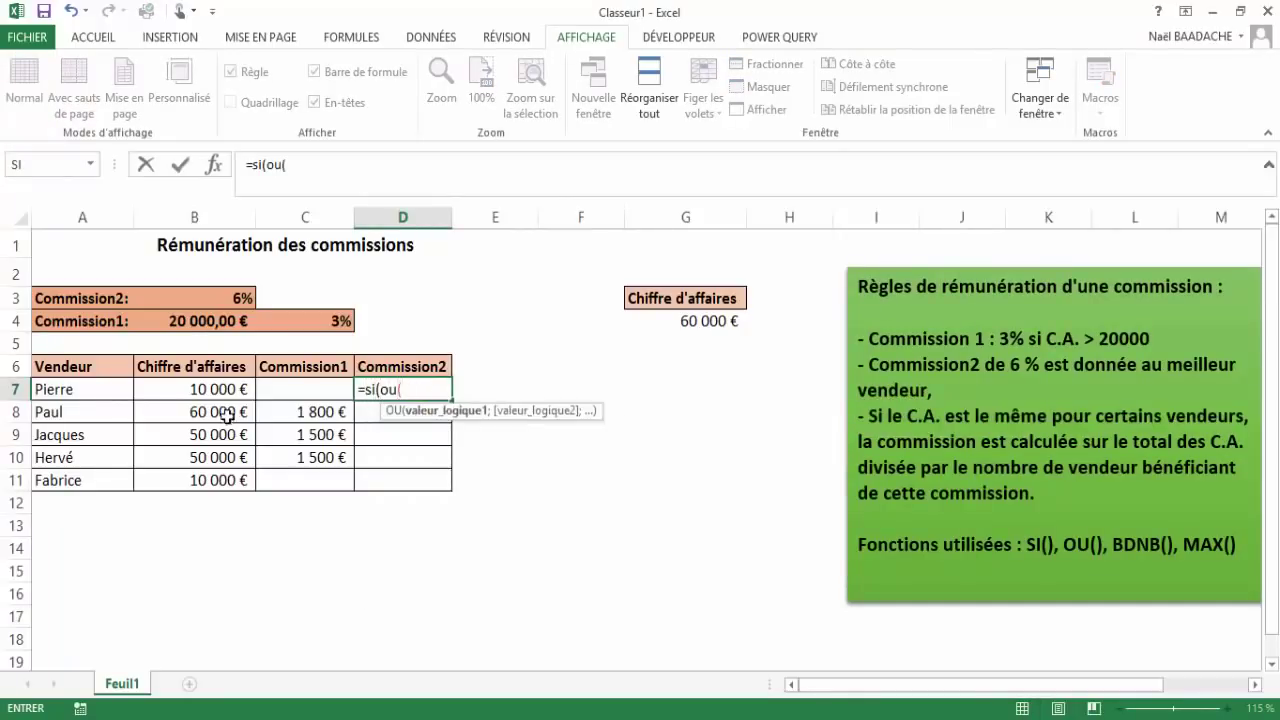
click(219, 386)
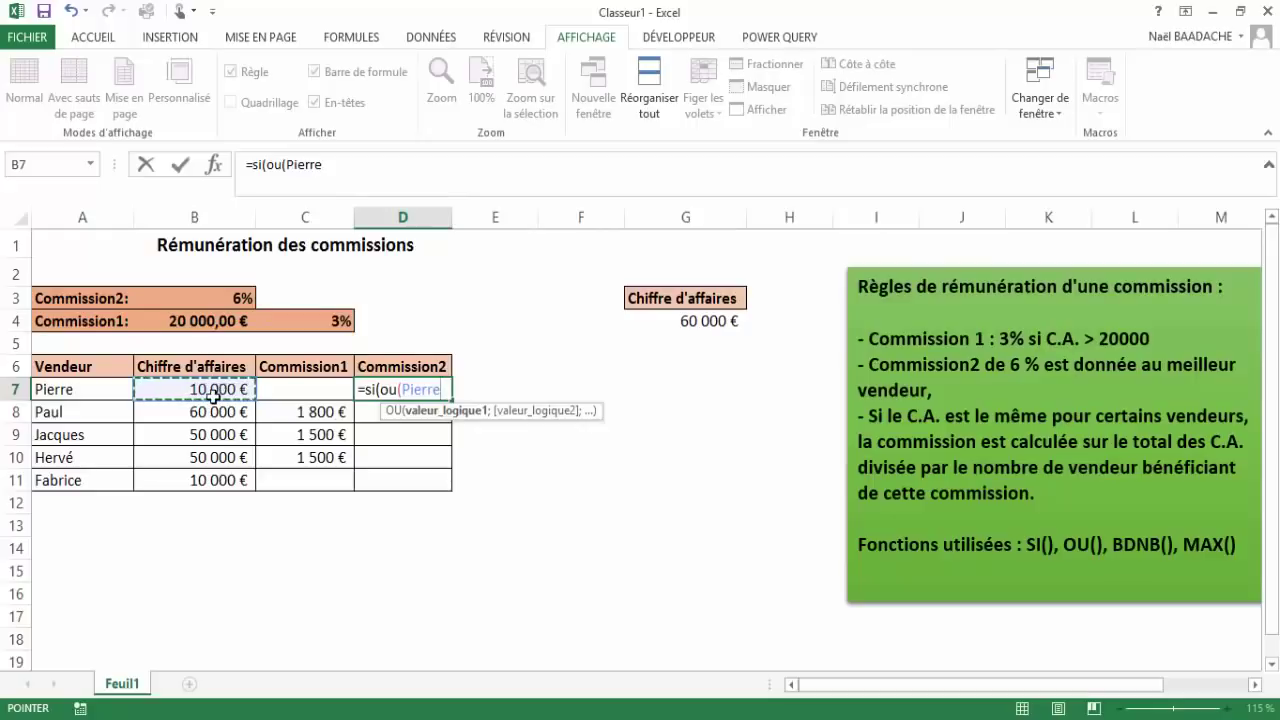
text(<)
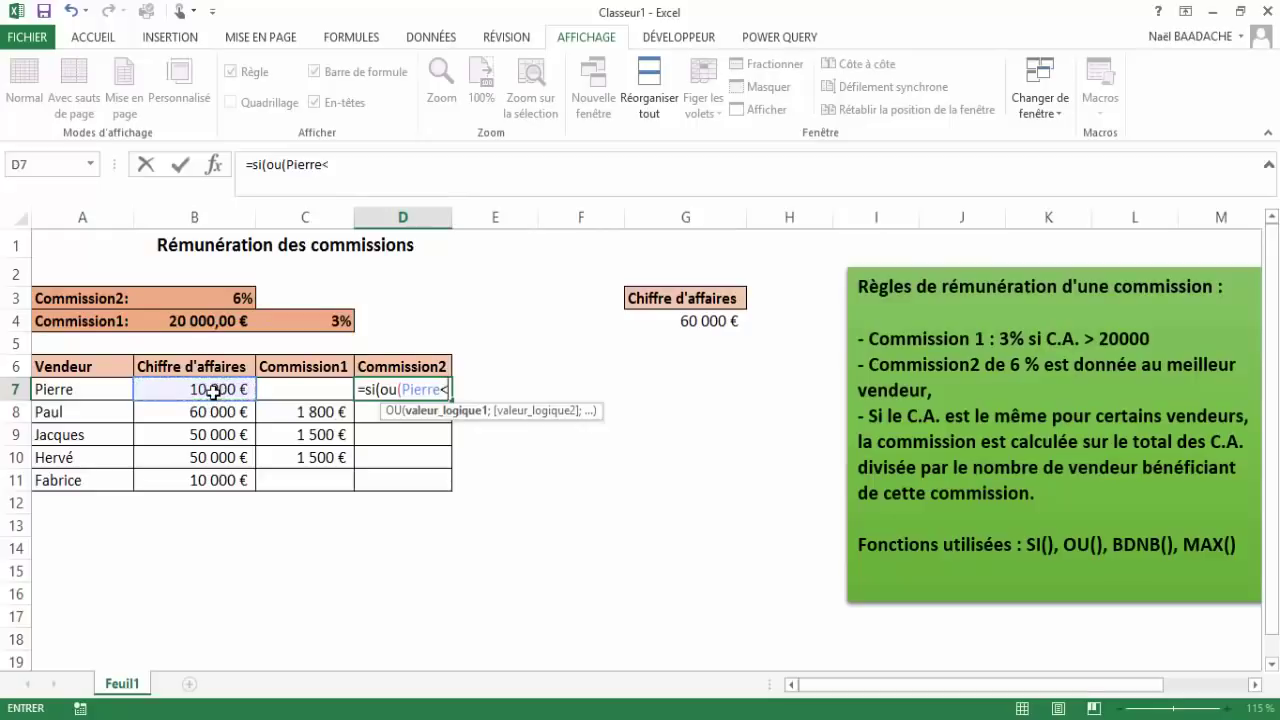
click(223, 411)
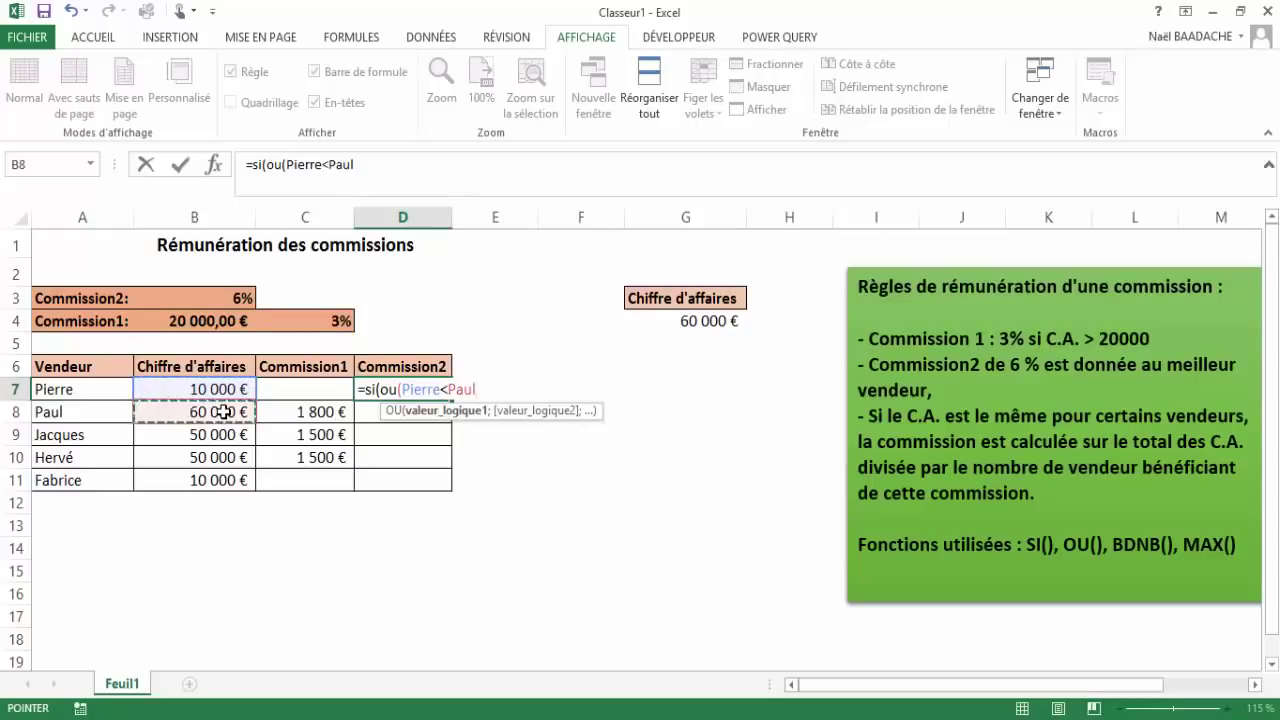
text(;)
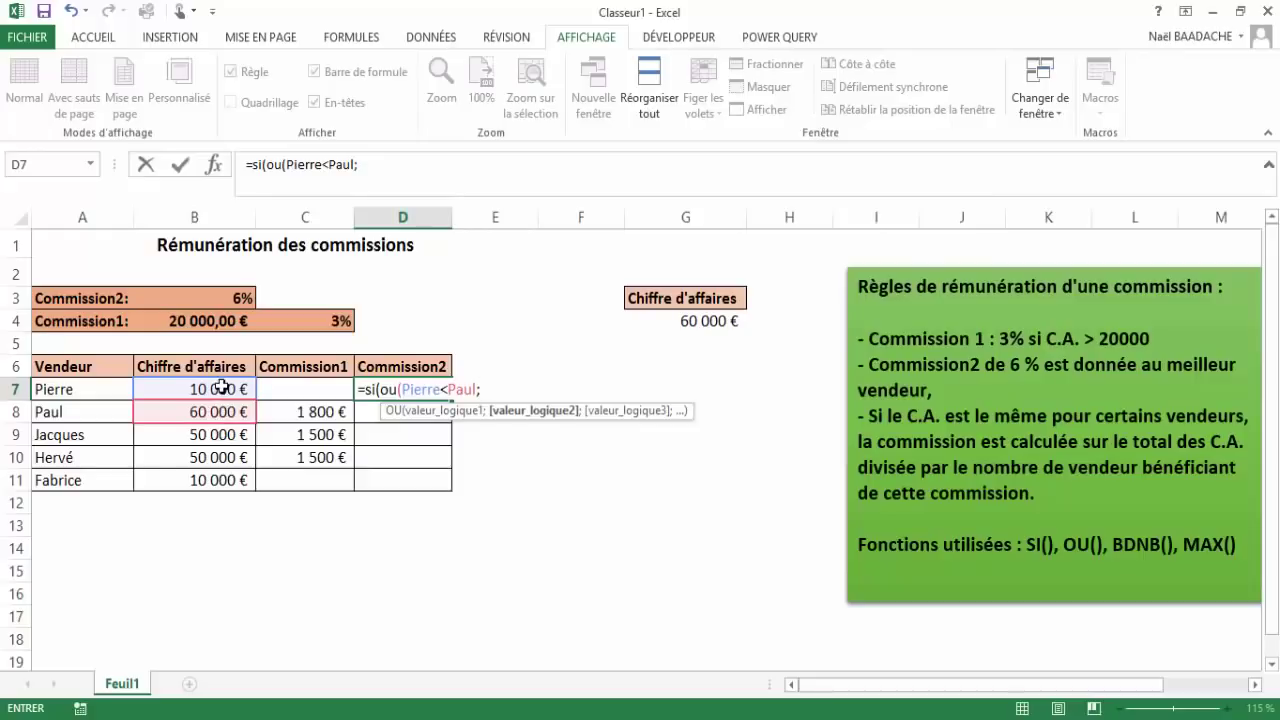
Add two more conditions to the OU in D7, testing whether B7 is less than B9 and less than B10.
click(221, 387)
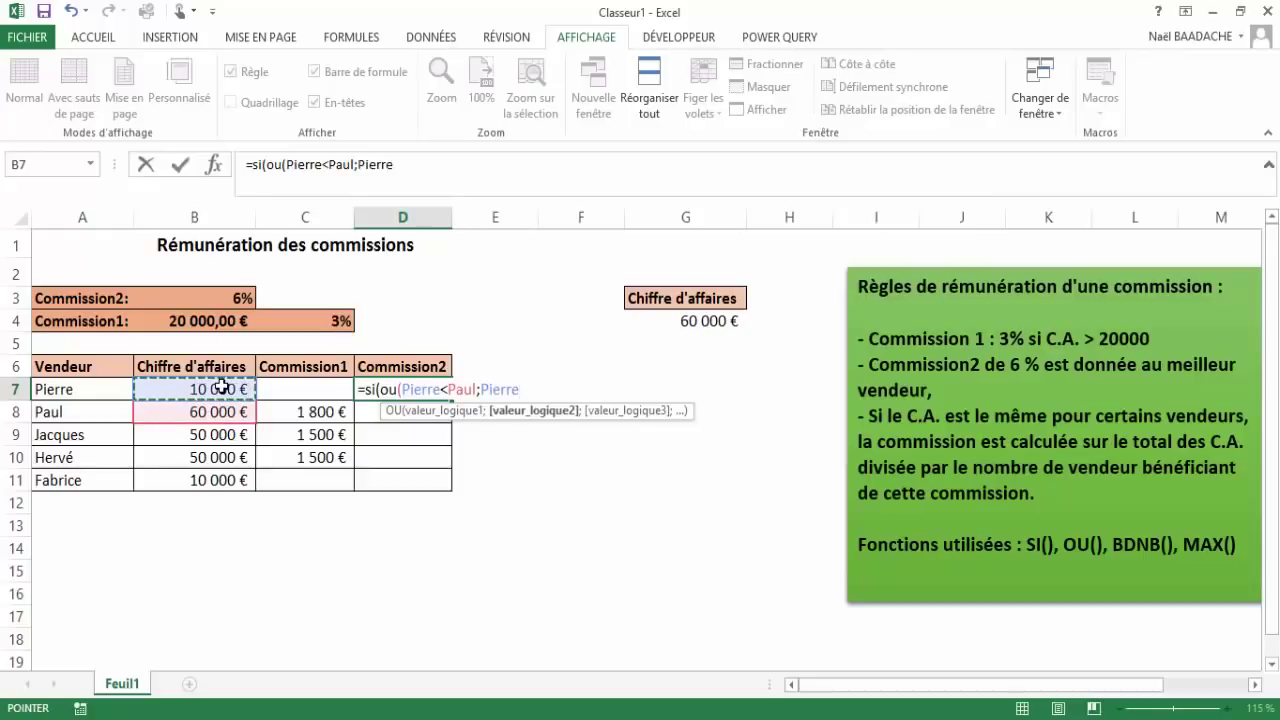
text(<)
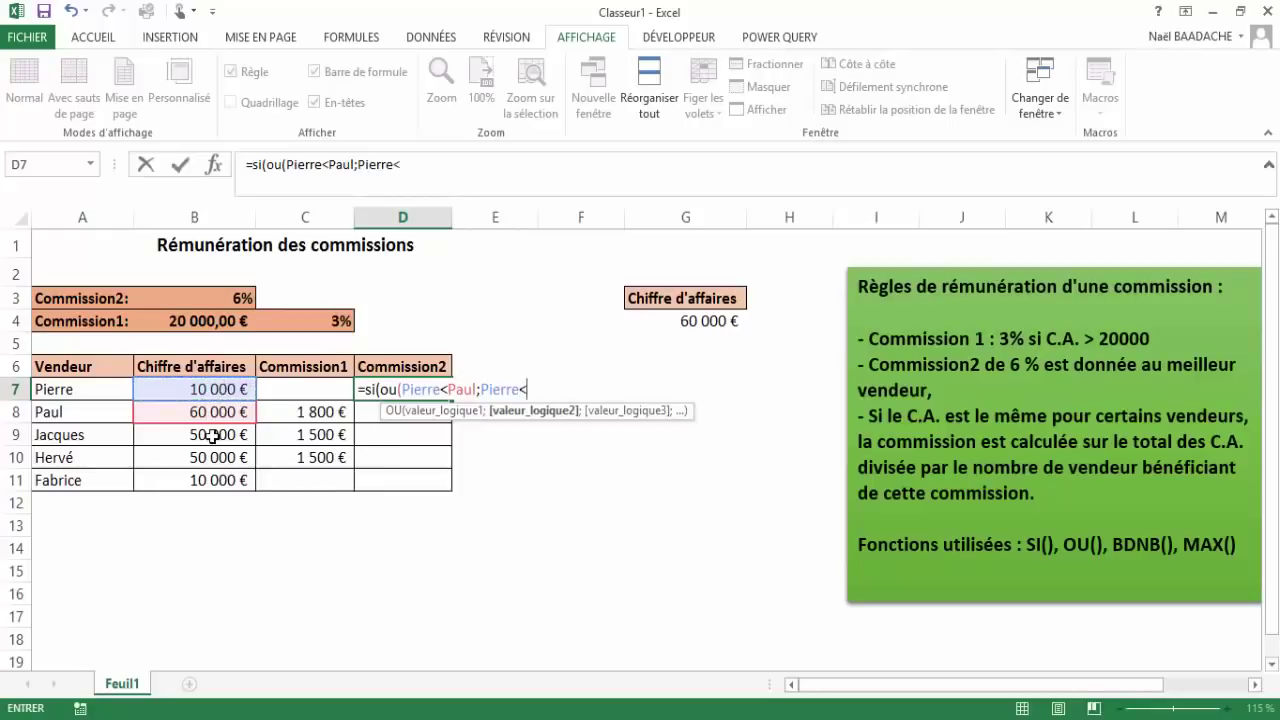
click(213, 435)
text(;)
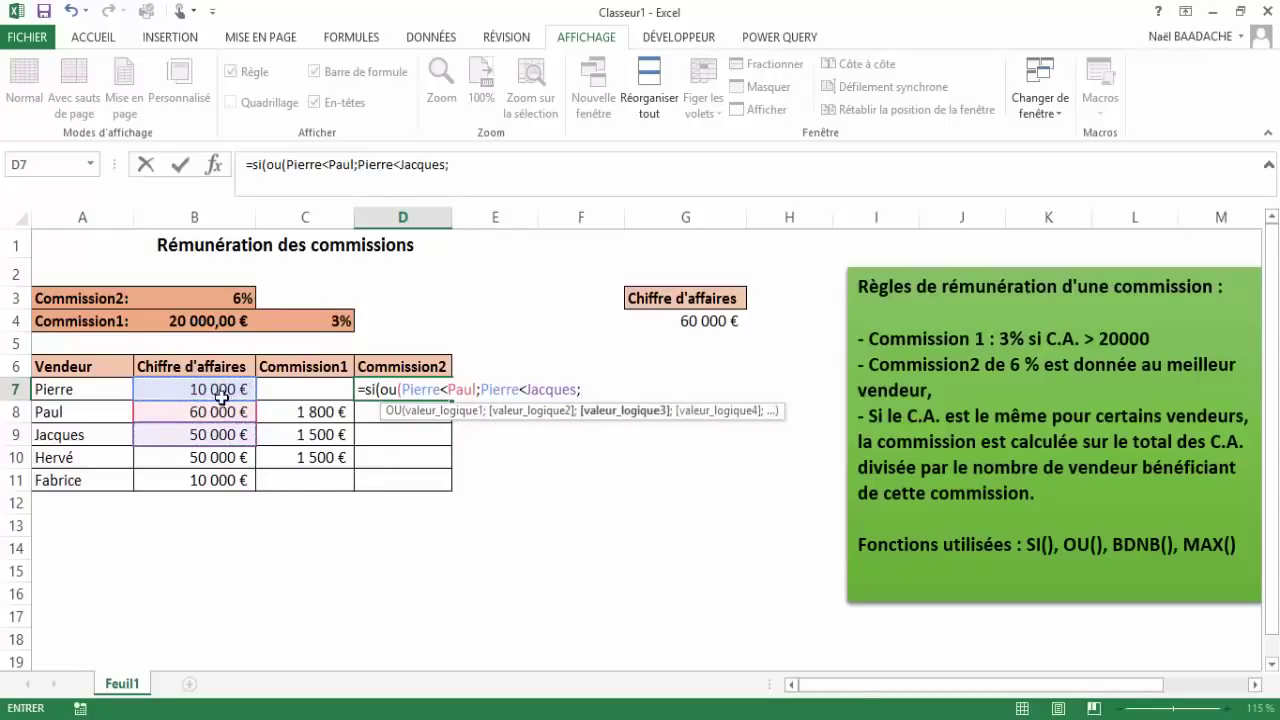
click(220, 395)
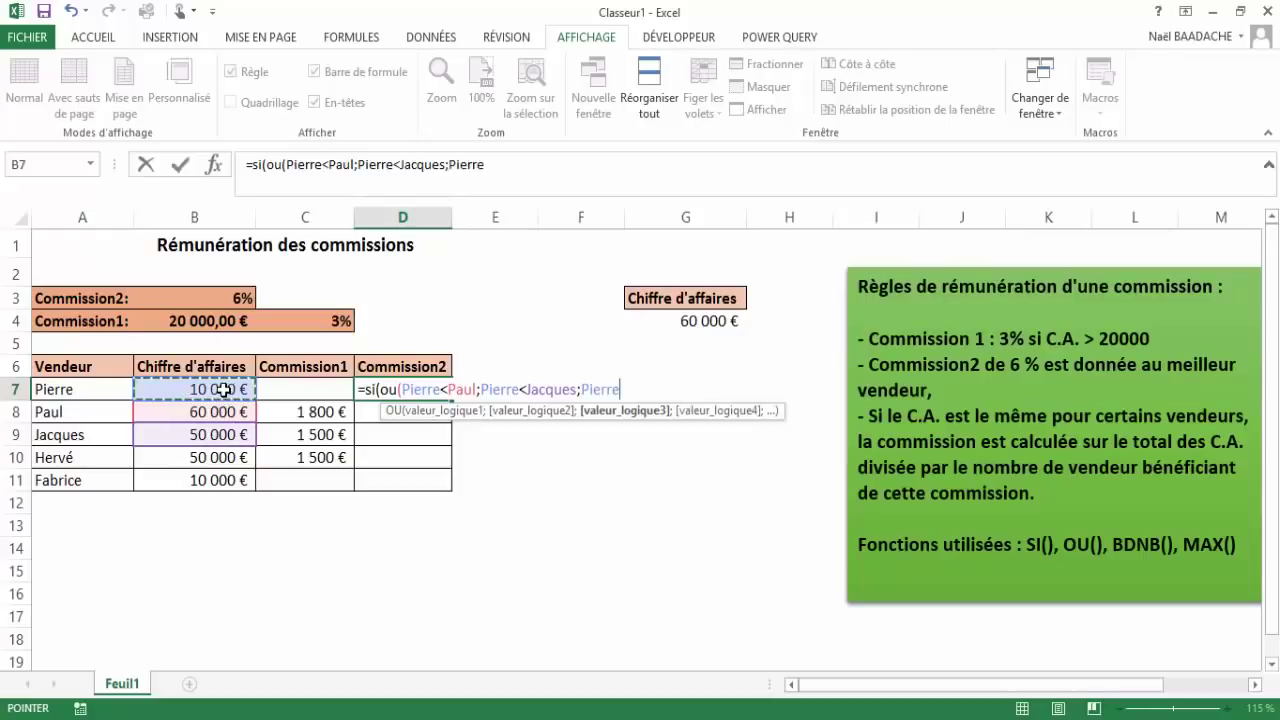
text(<)
click(224, 457)
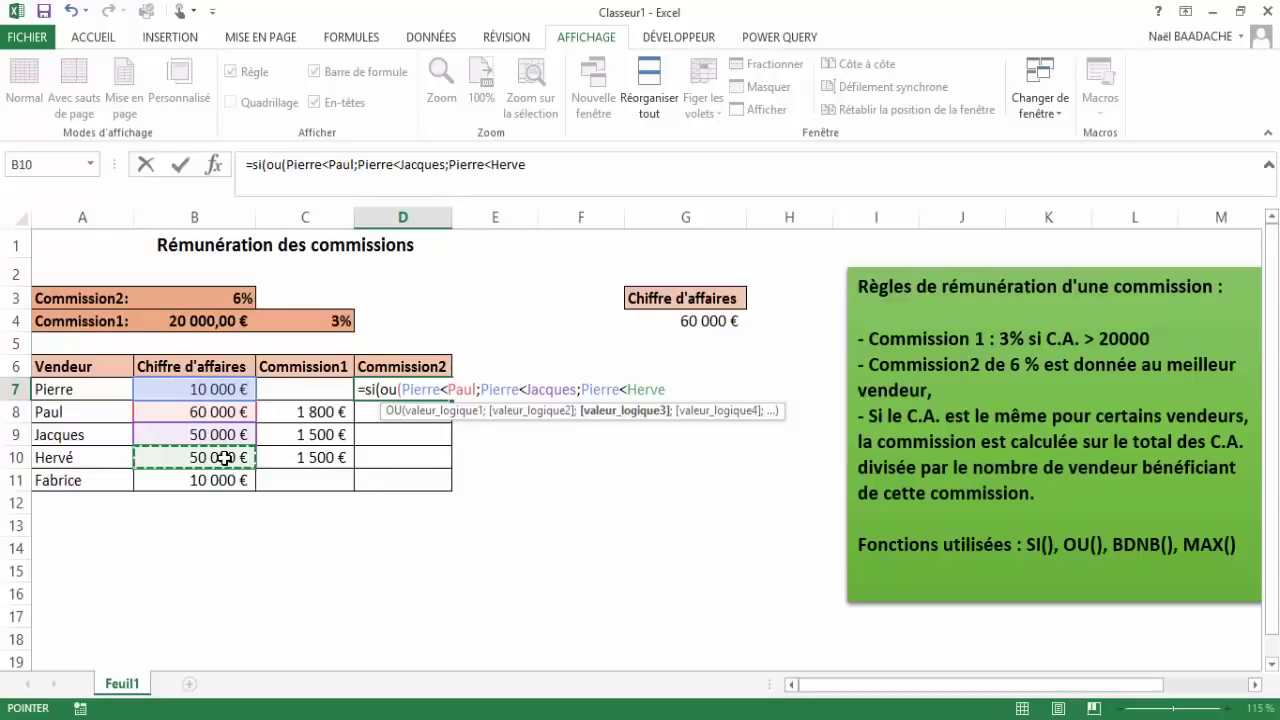
text(;)
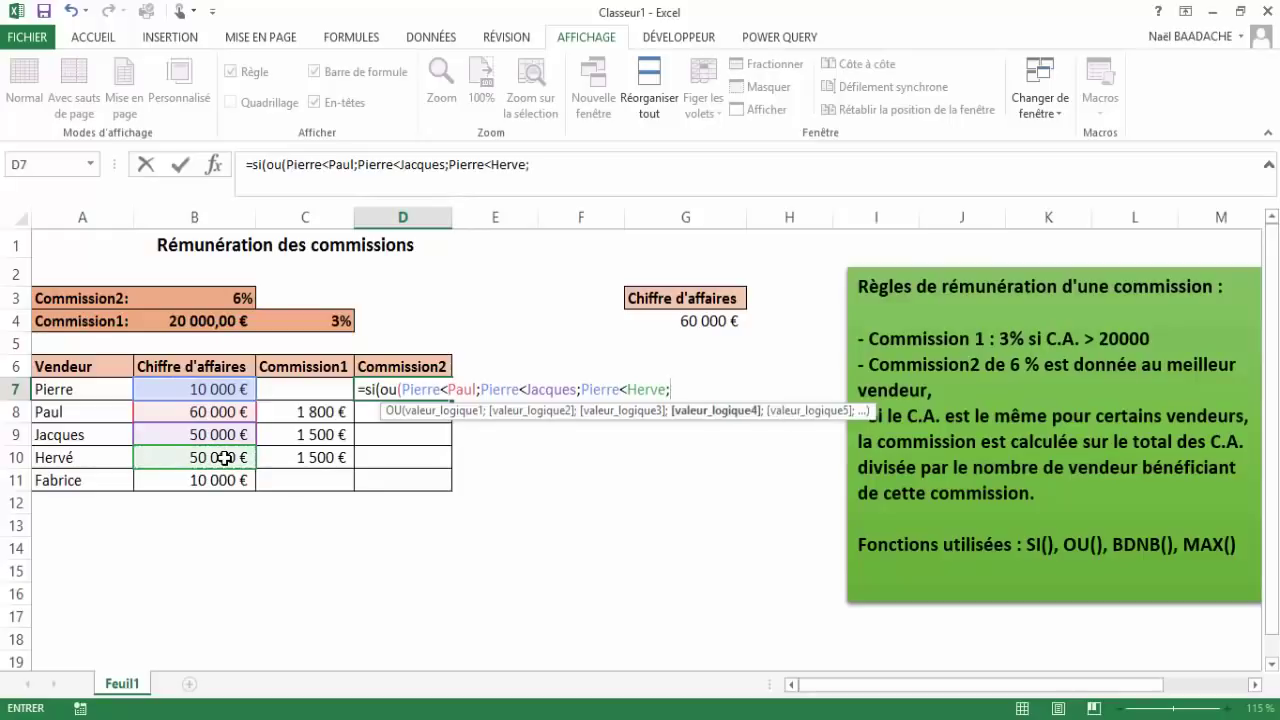
Complete the OU in D7 with the test B7 less than B11 and give SI the value 0 if true.
click(224, 388)
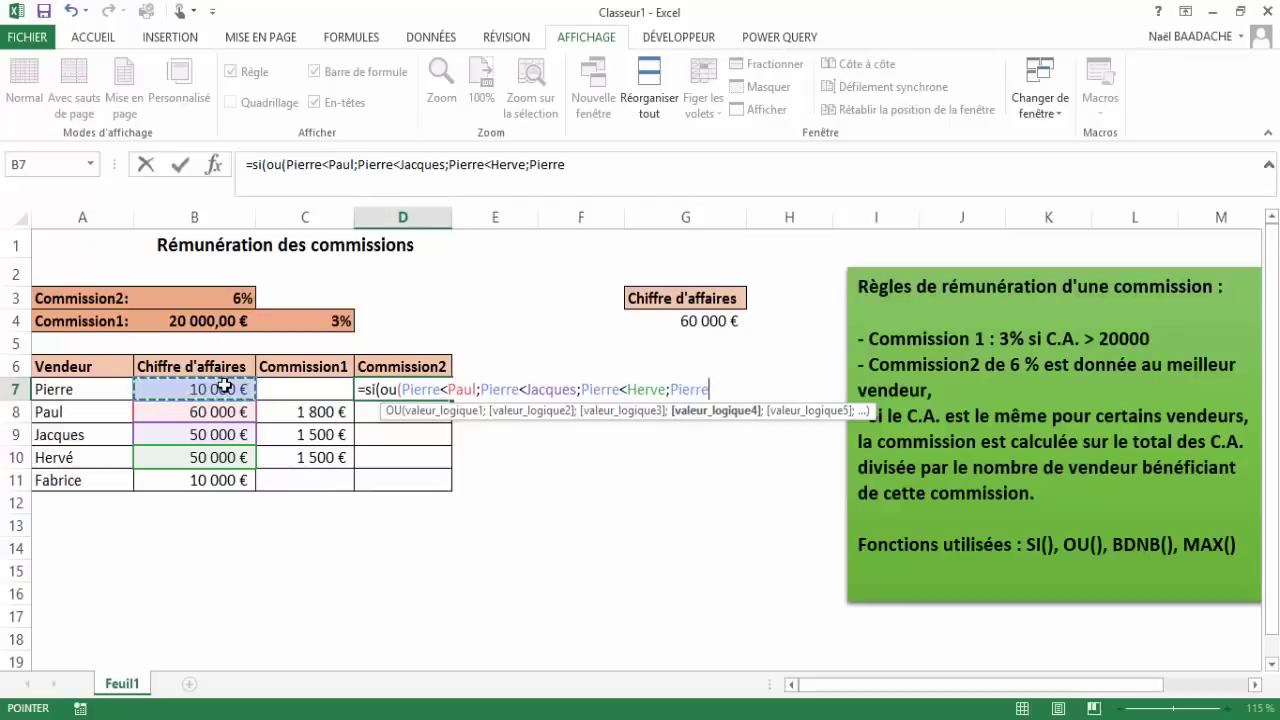
text(<)
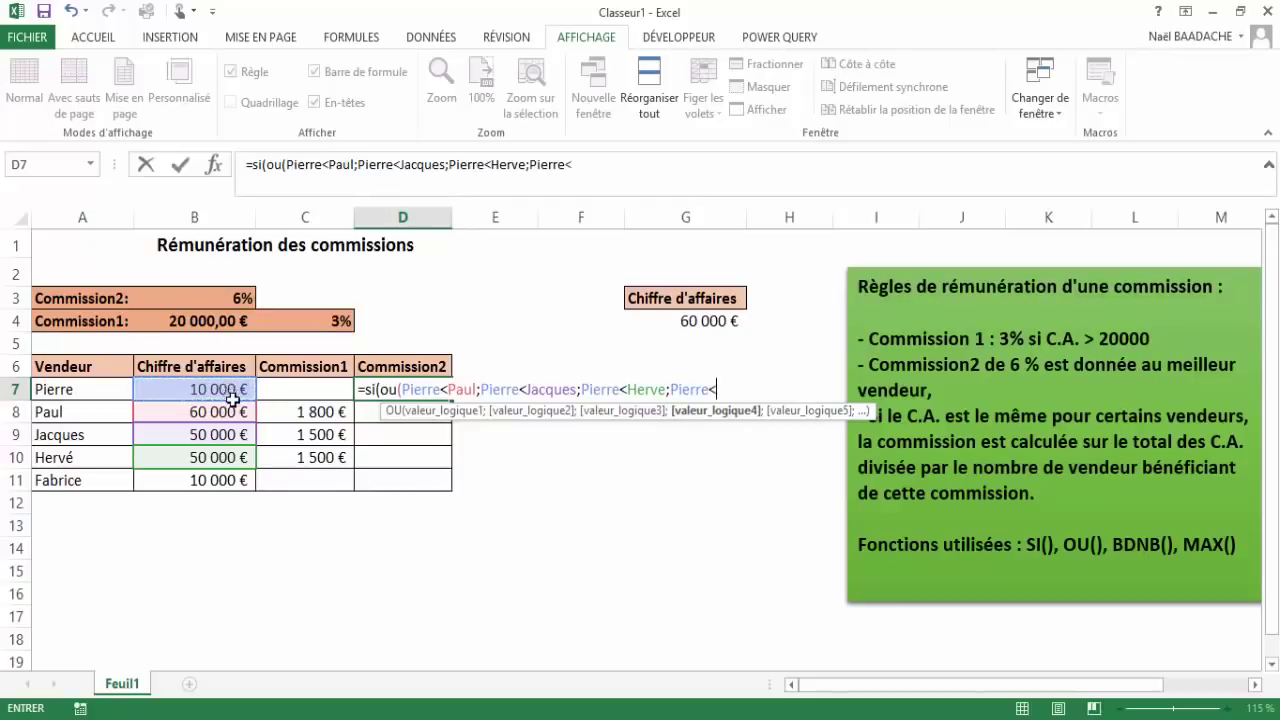
click(224, 481)
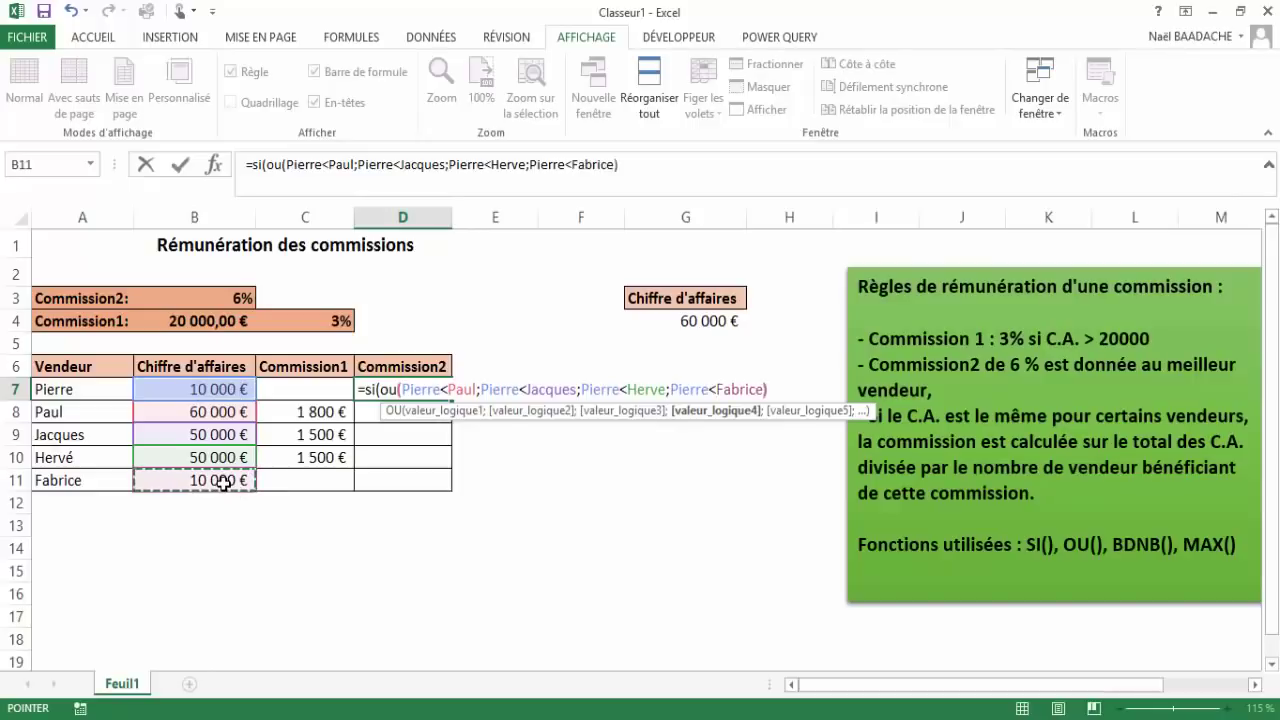
text();)
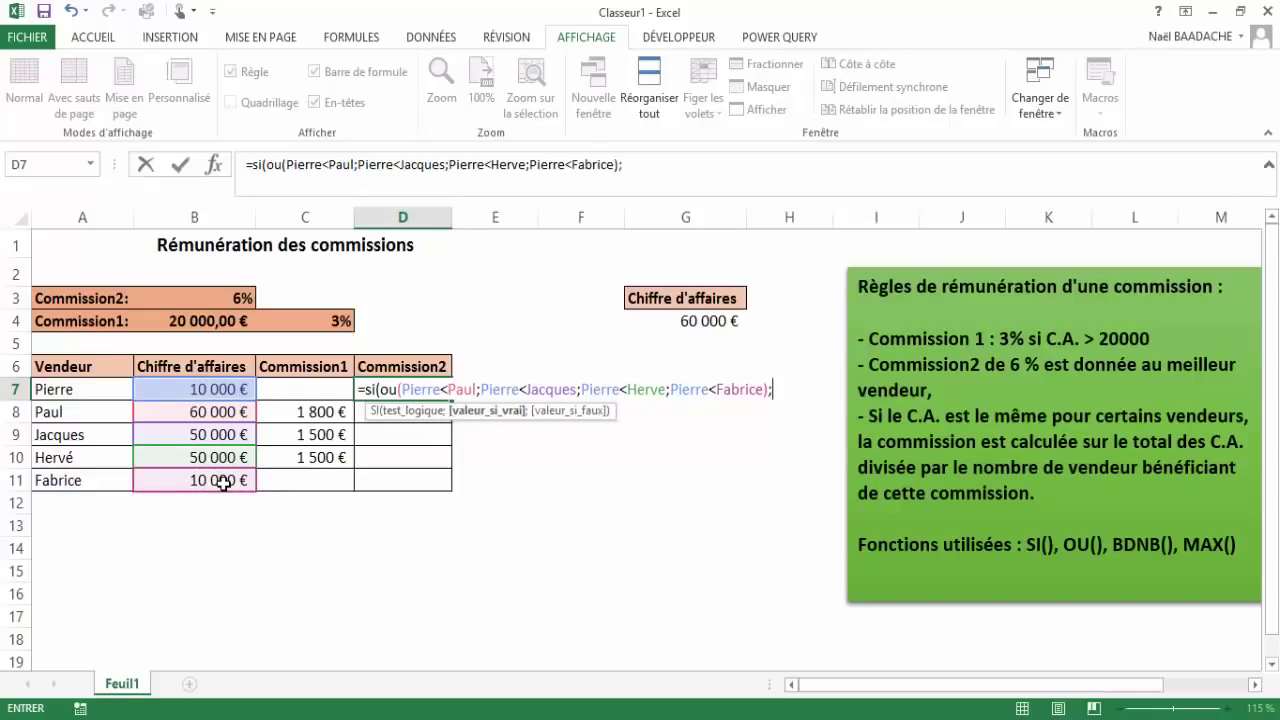
text(0)
text(;)
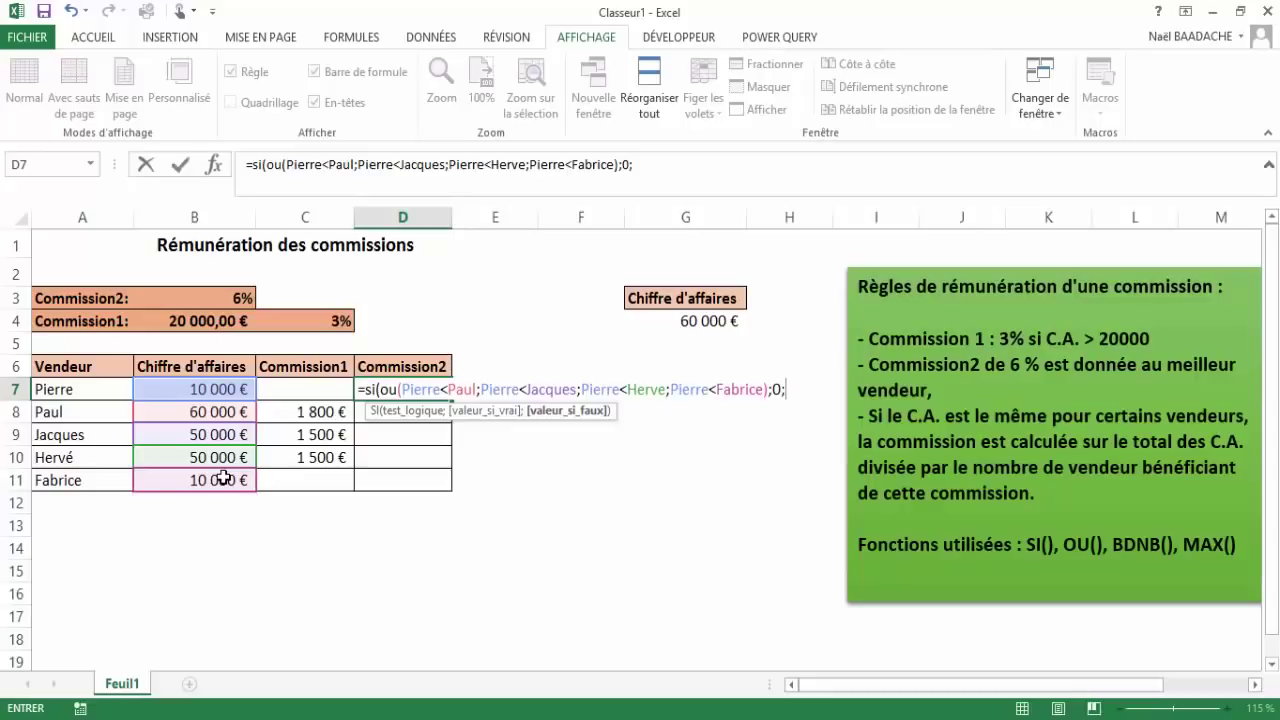
Nest a second SI with an OU as the value if false, its first condition testing whether B7 equals B8.
text(si)
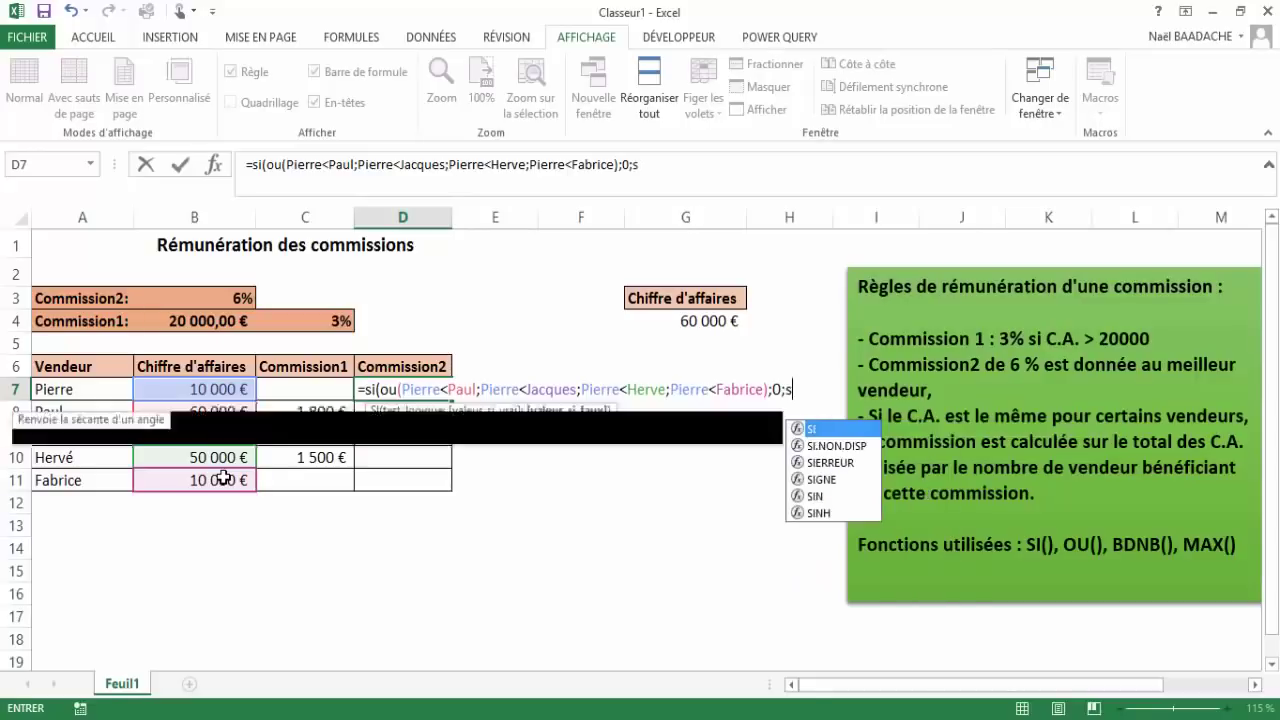
text((ou)
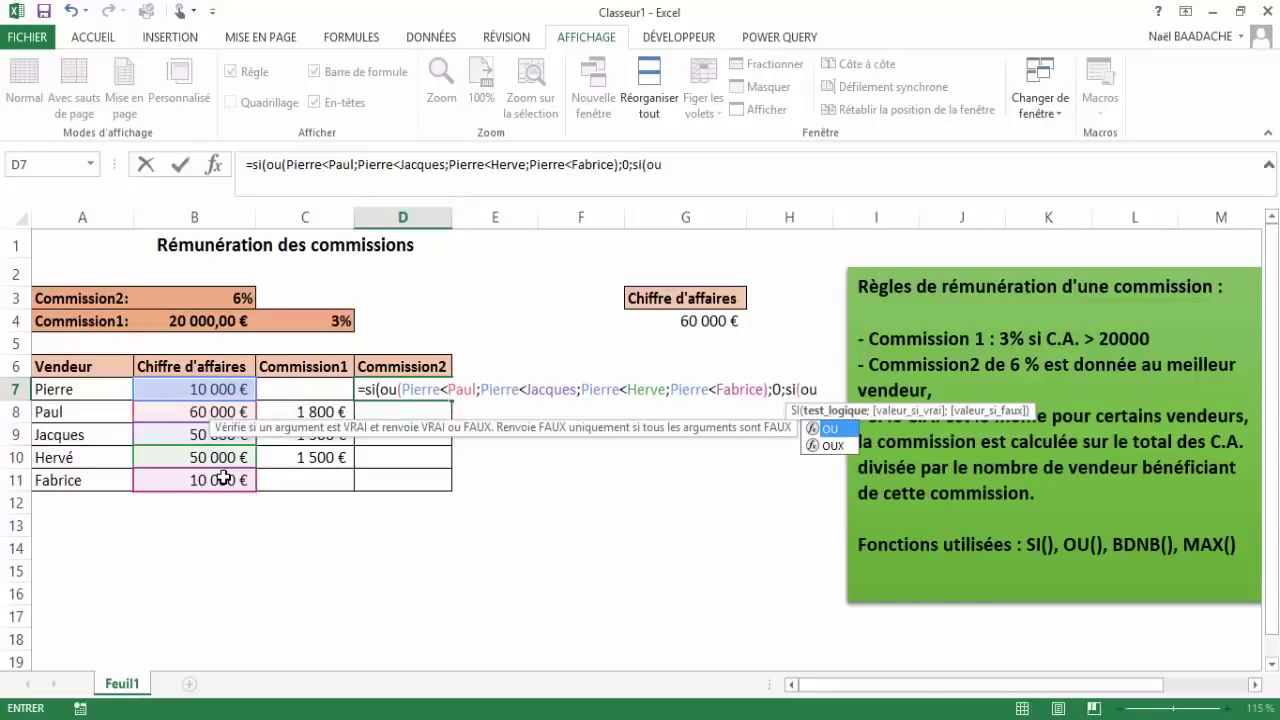
text(()
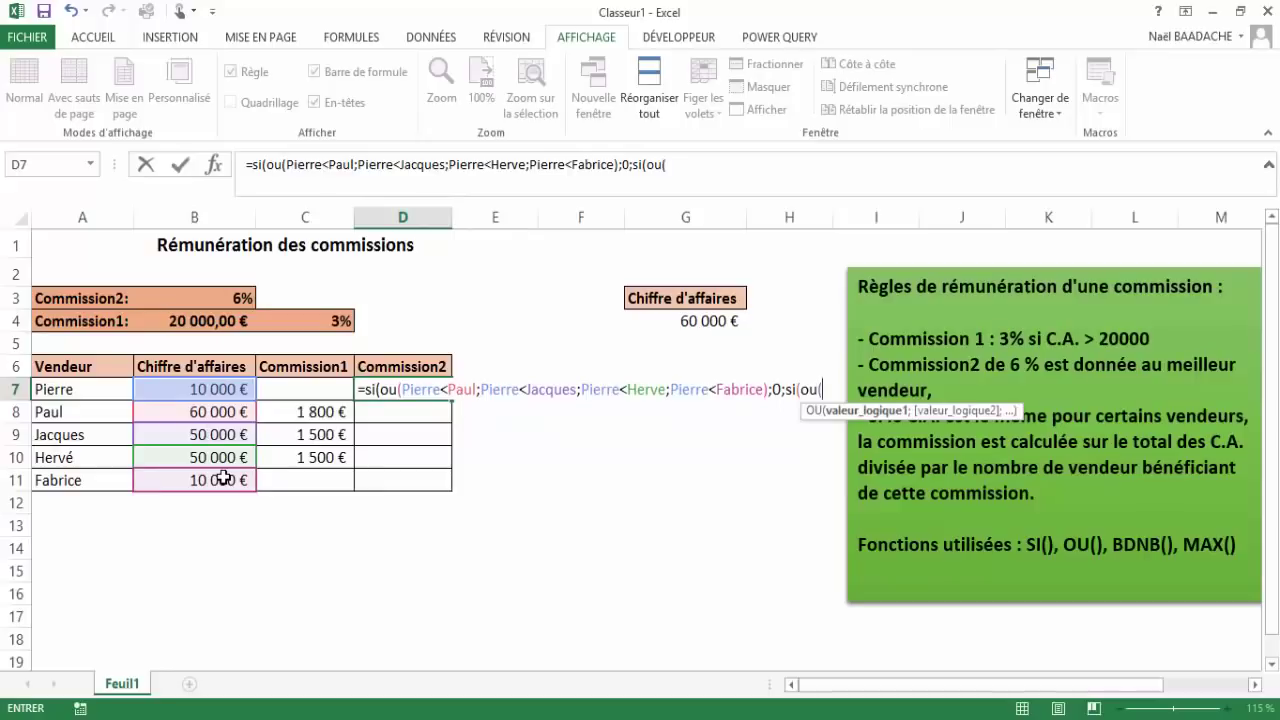
click(229, 391)
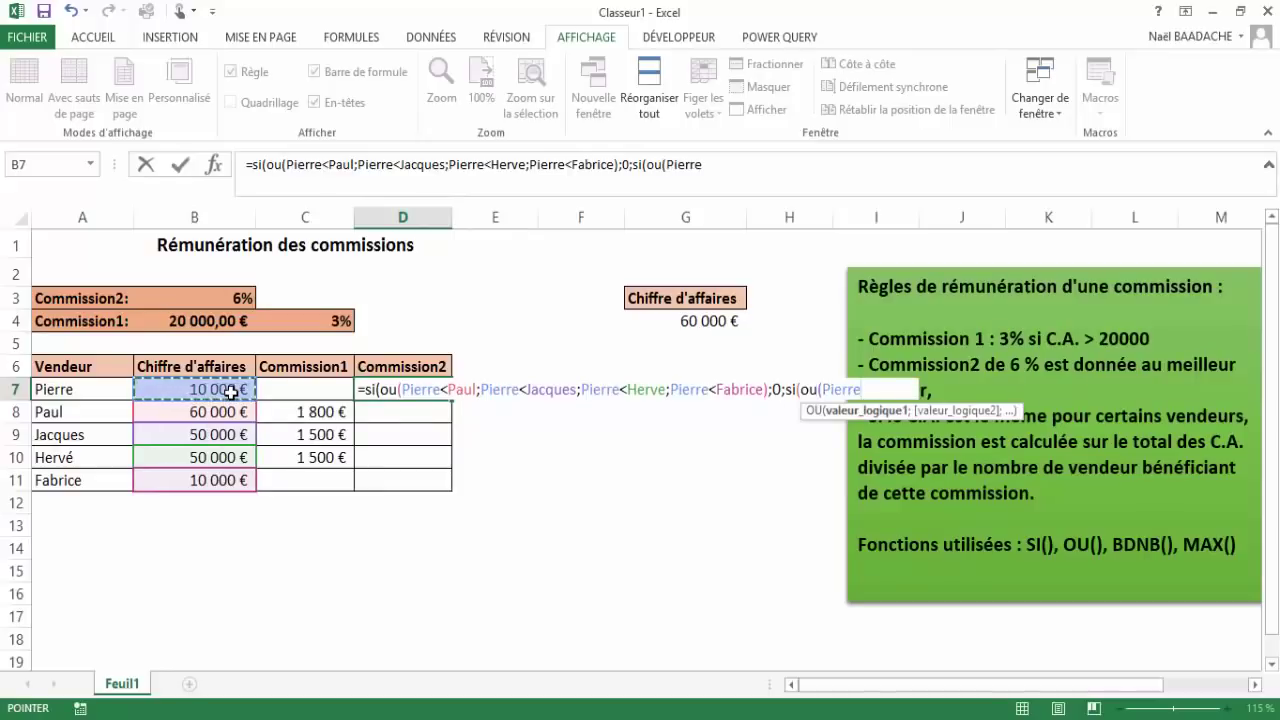
text(=)
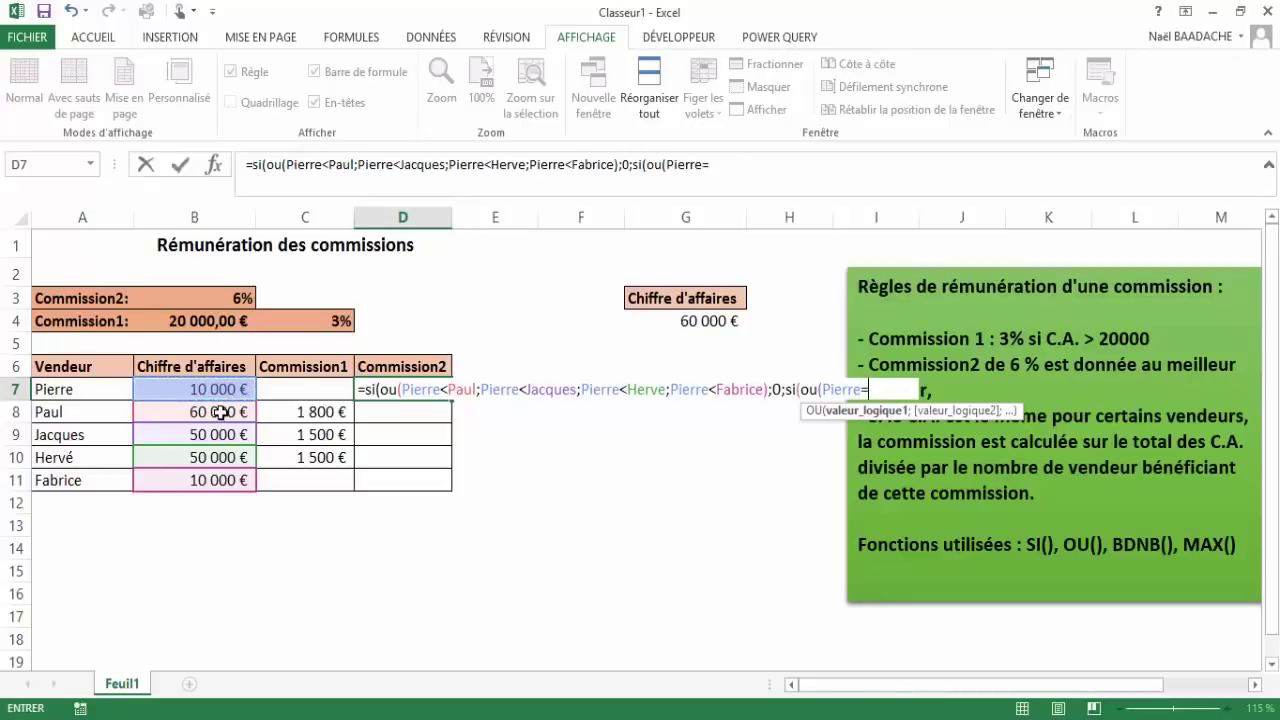
click(220, 413)
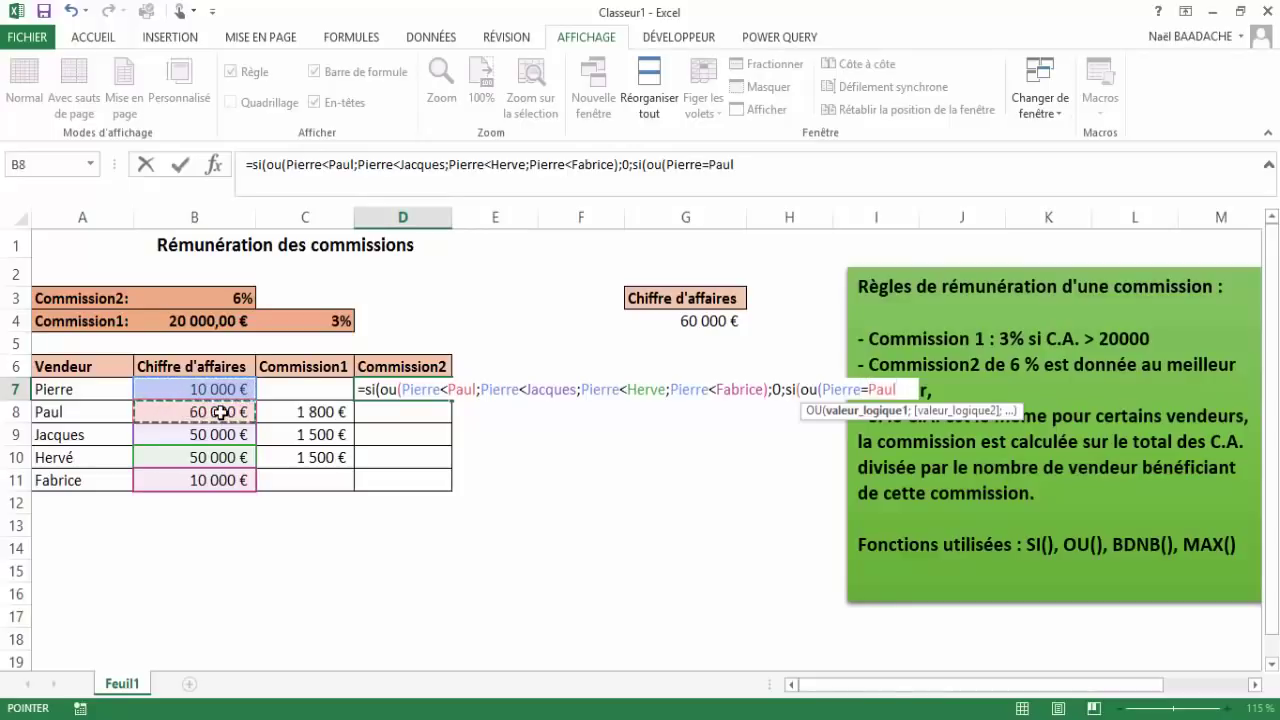
text(;)
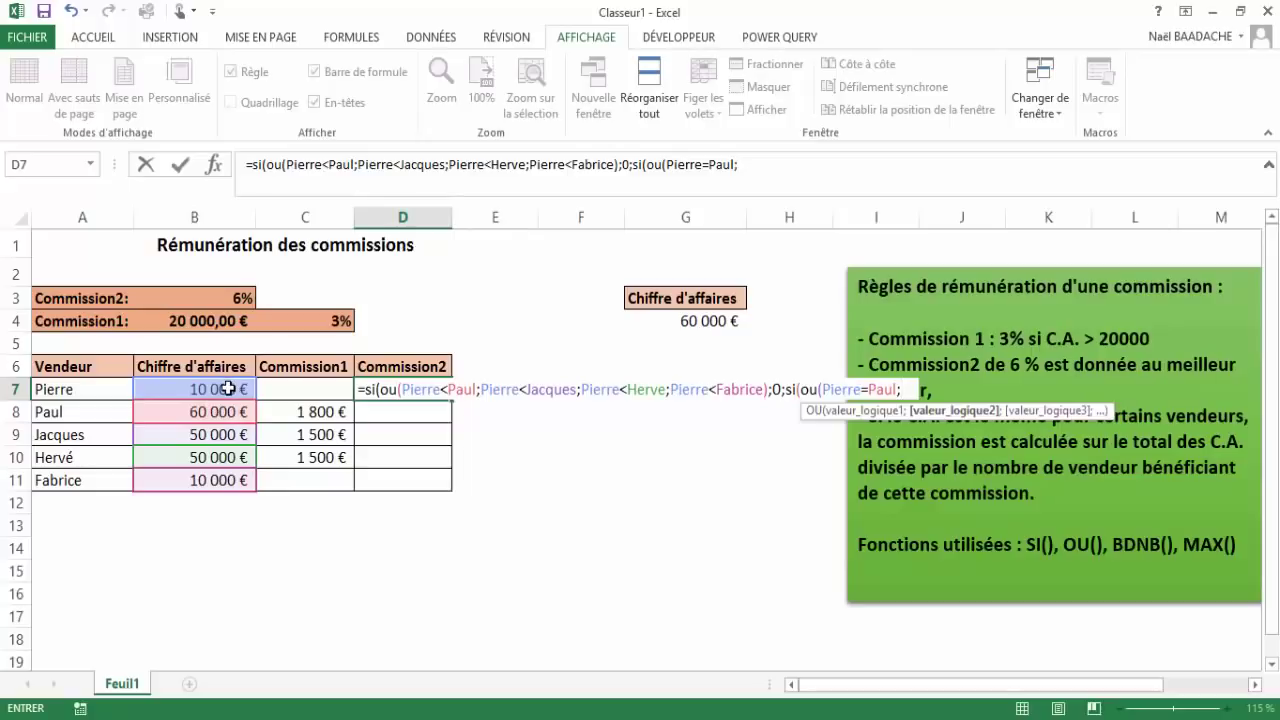
Add conditions to the second OU testing whether B7 equals B9 and whether B7 equals B10.
click(228, 388)
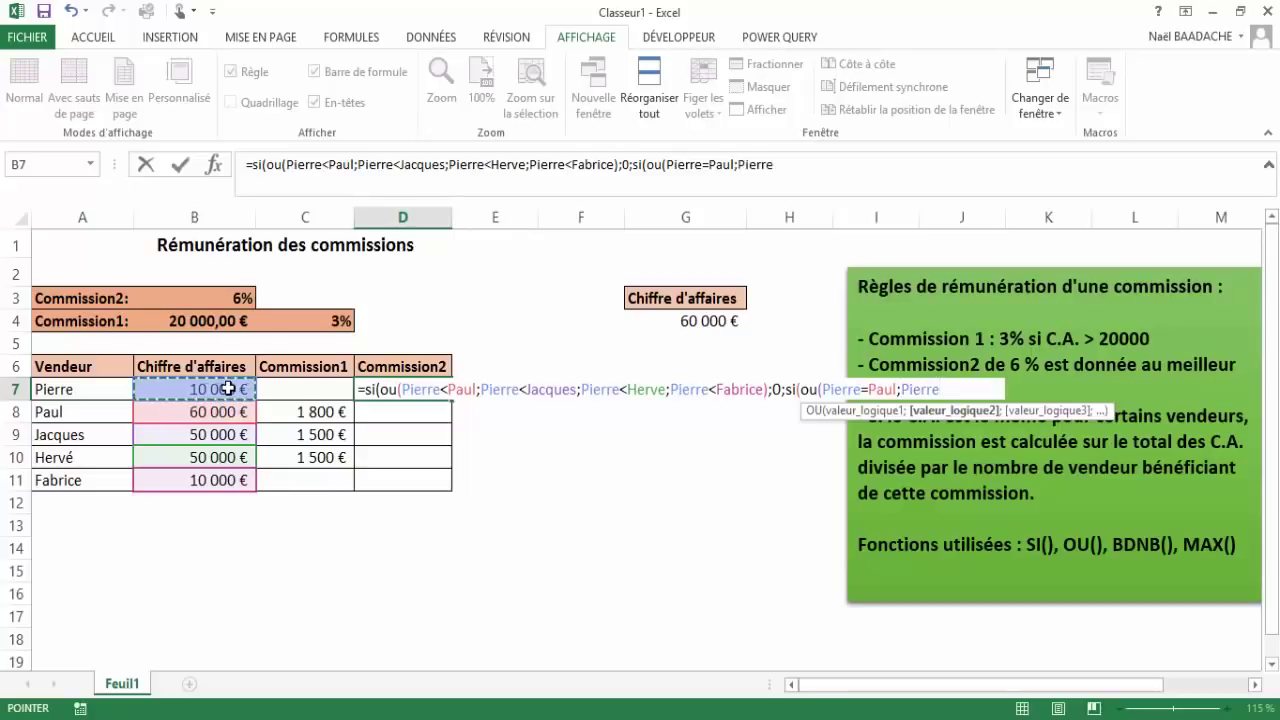
text(=)
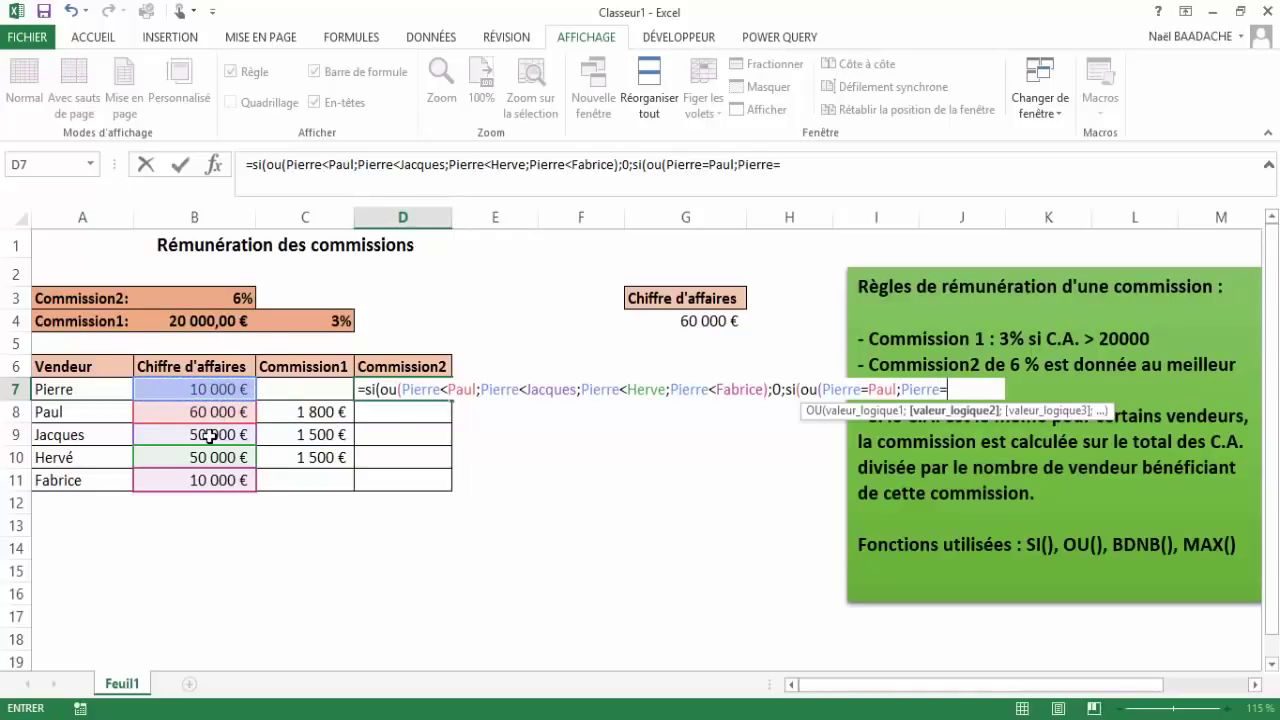
click(208, 434)
text(;)
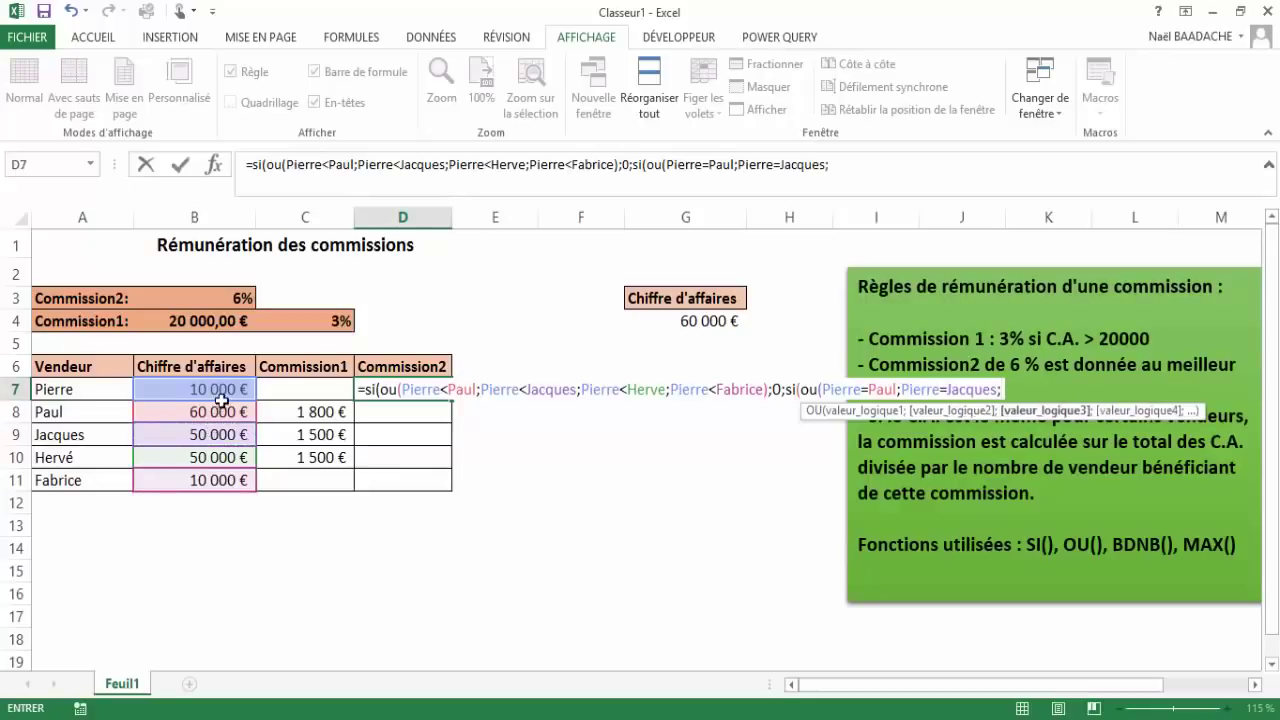
click(222, 392)
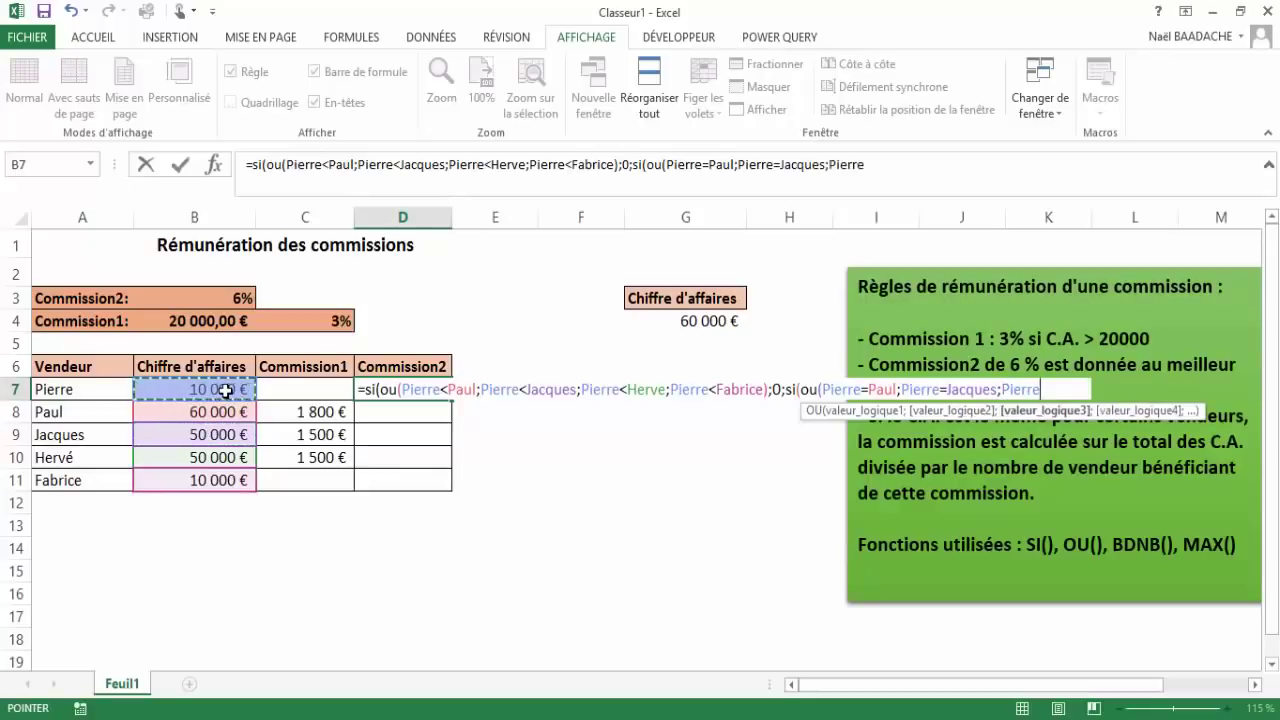
text(=)
click(201, 457)
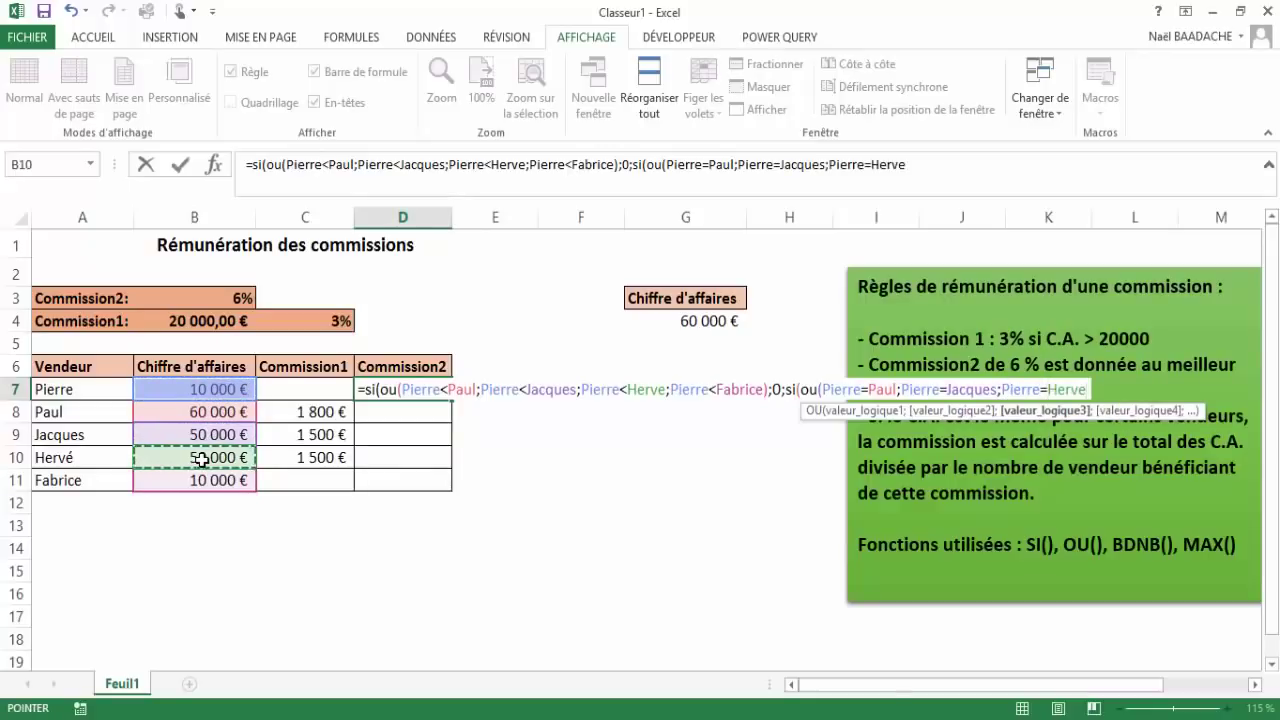
text(;)
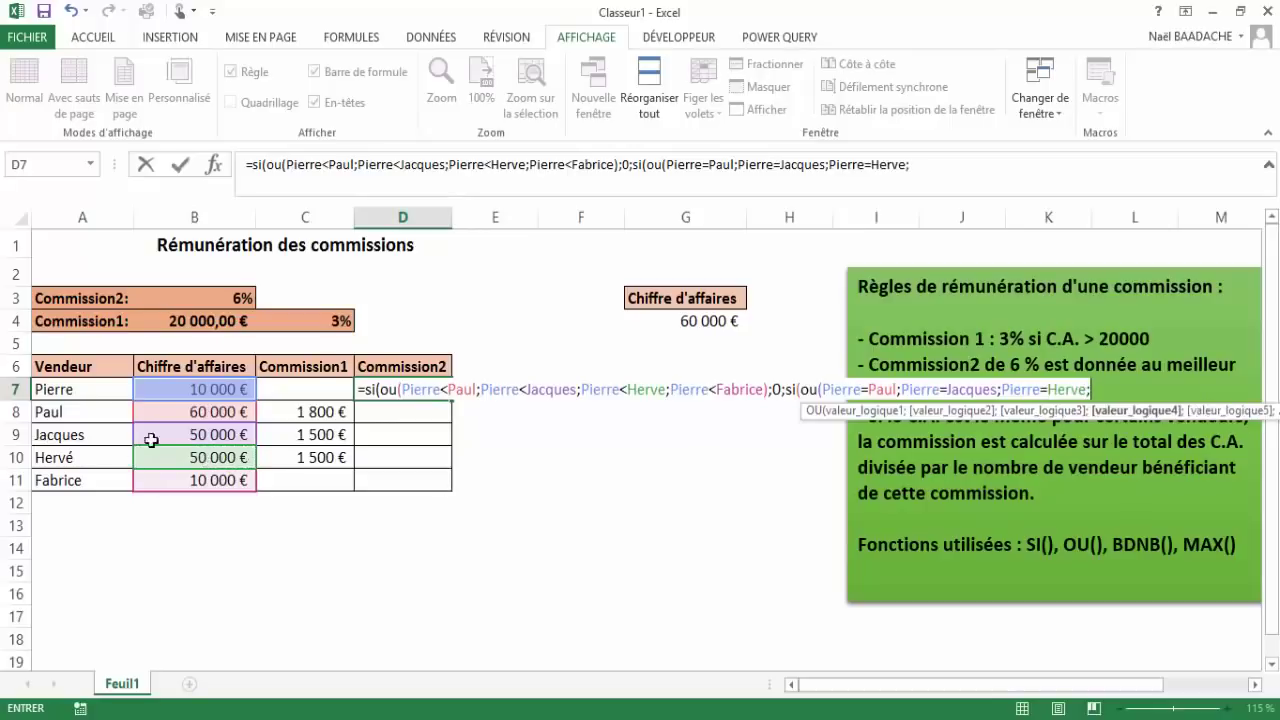
Finish the second OU with the test B7 equals B11 and close it.
click(197, 391)
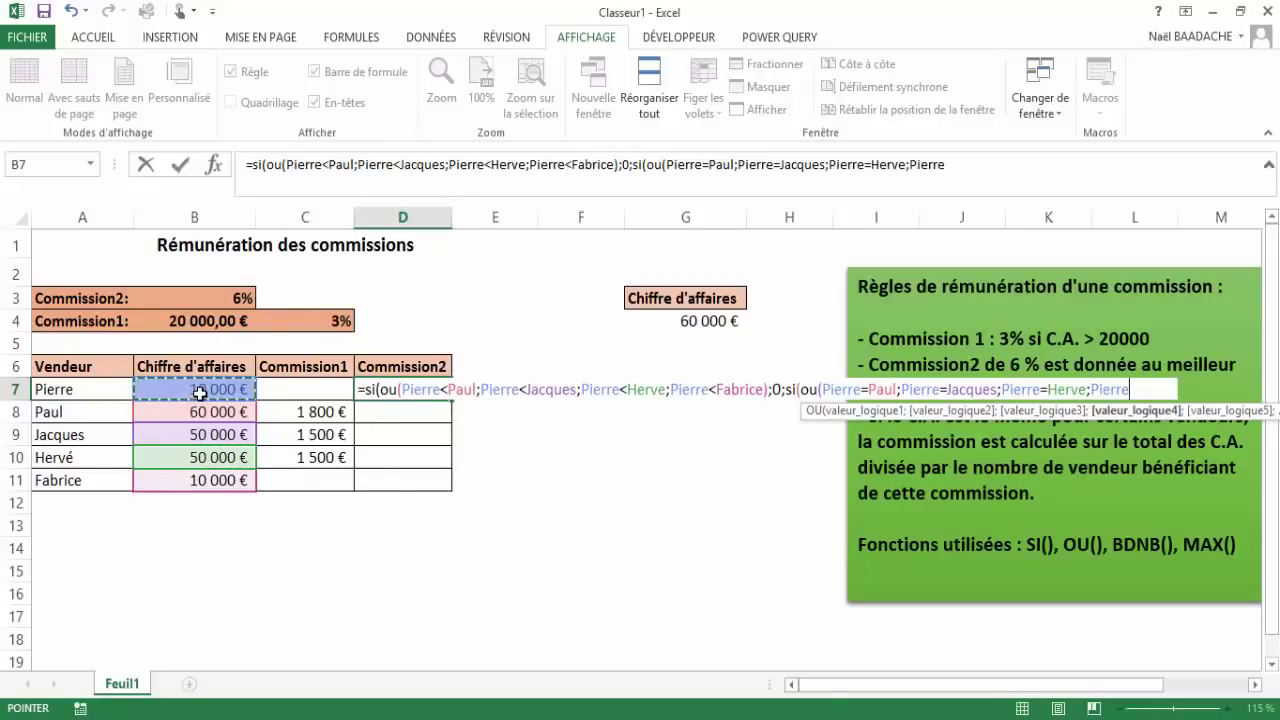
text(=)
click(205, 480)
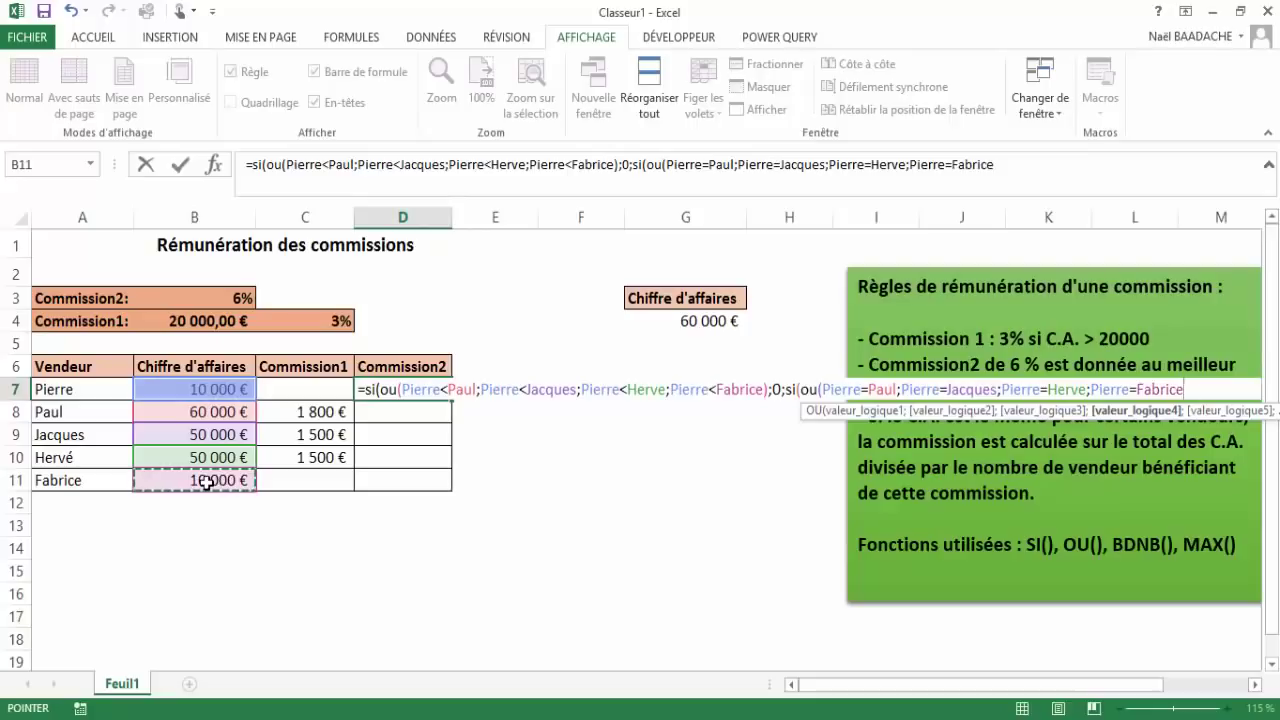
text())
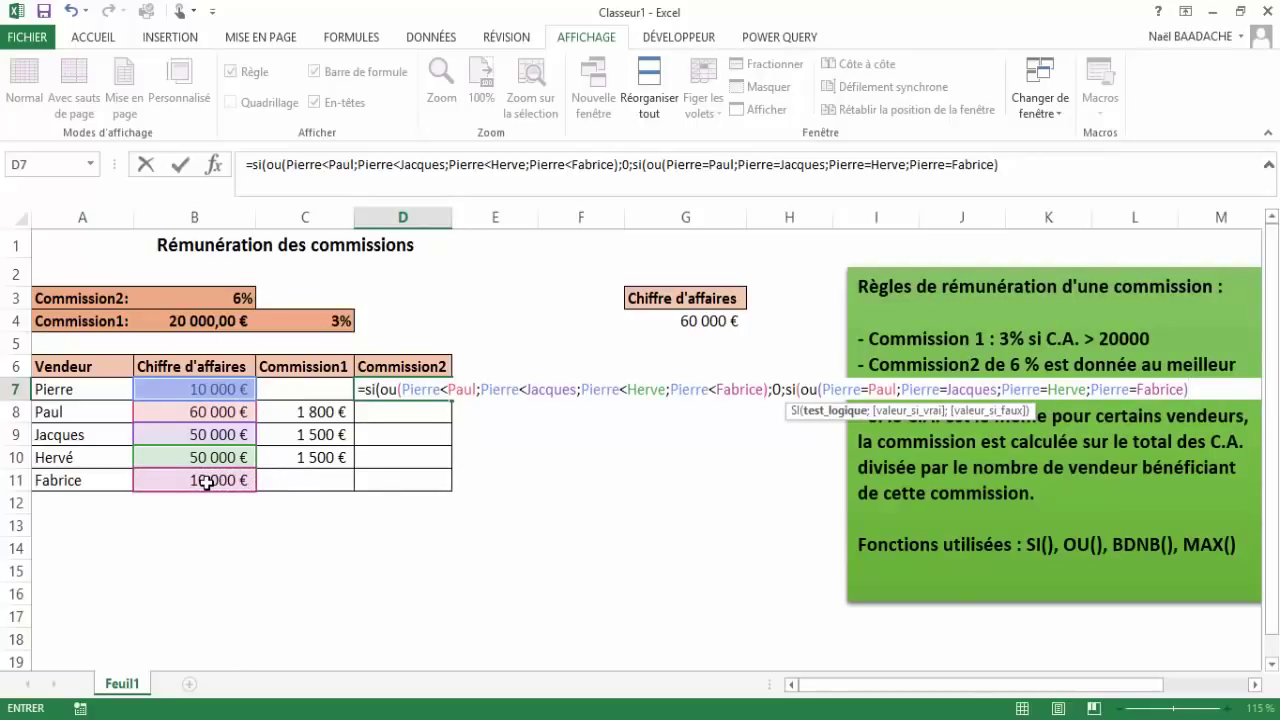
text(;)
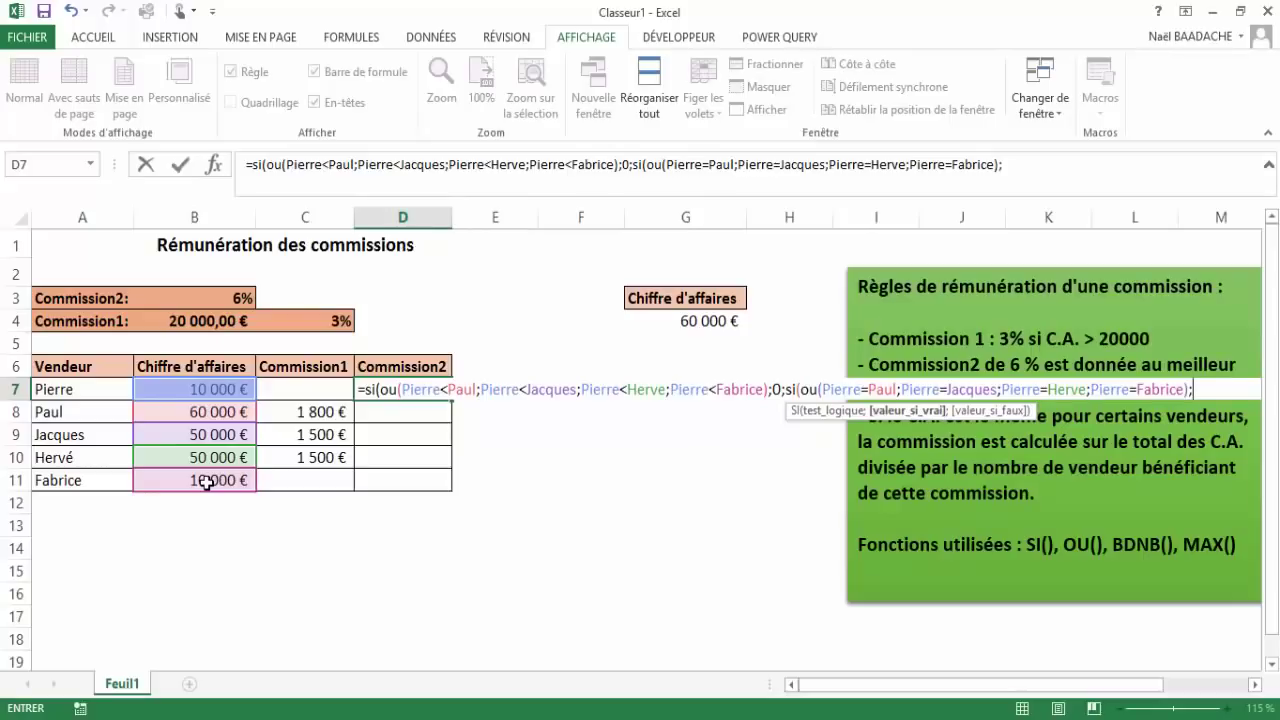
Begin the second SI's value if true in D7 with the sum of B7:B11 multiplied by B3, enclosed in parentheses.
text((s)
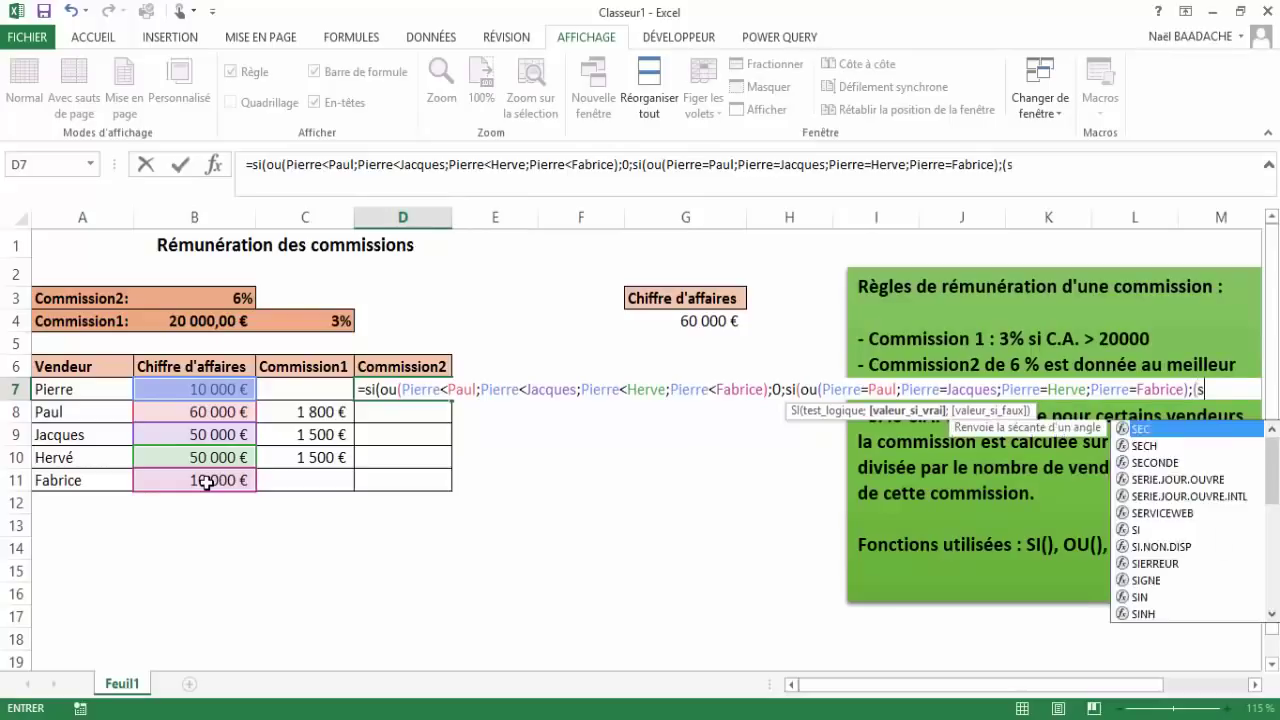
text(omme()
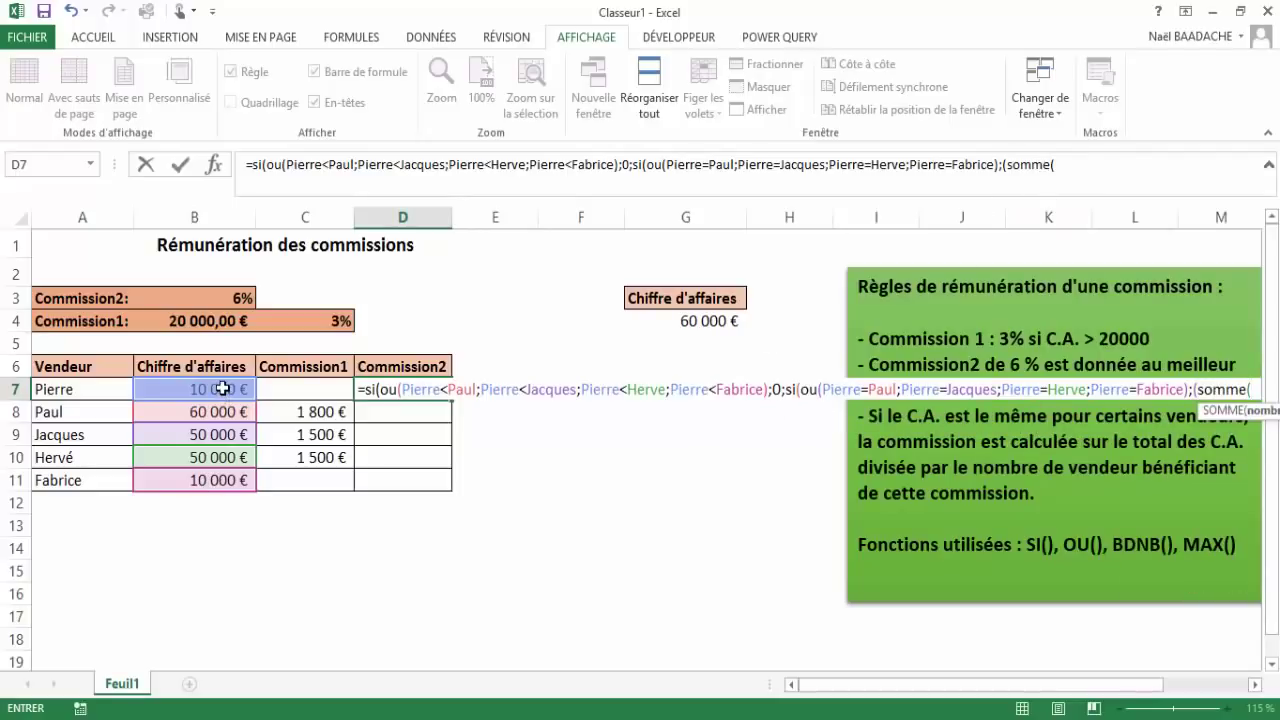
drag(222, 389, 219, 477)
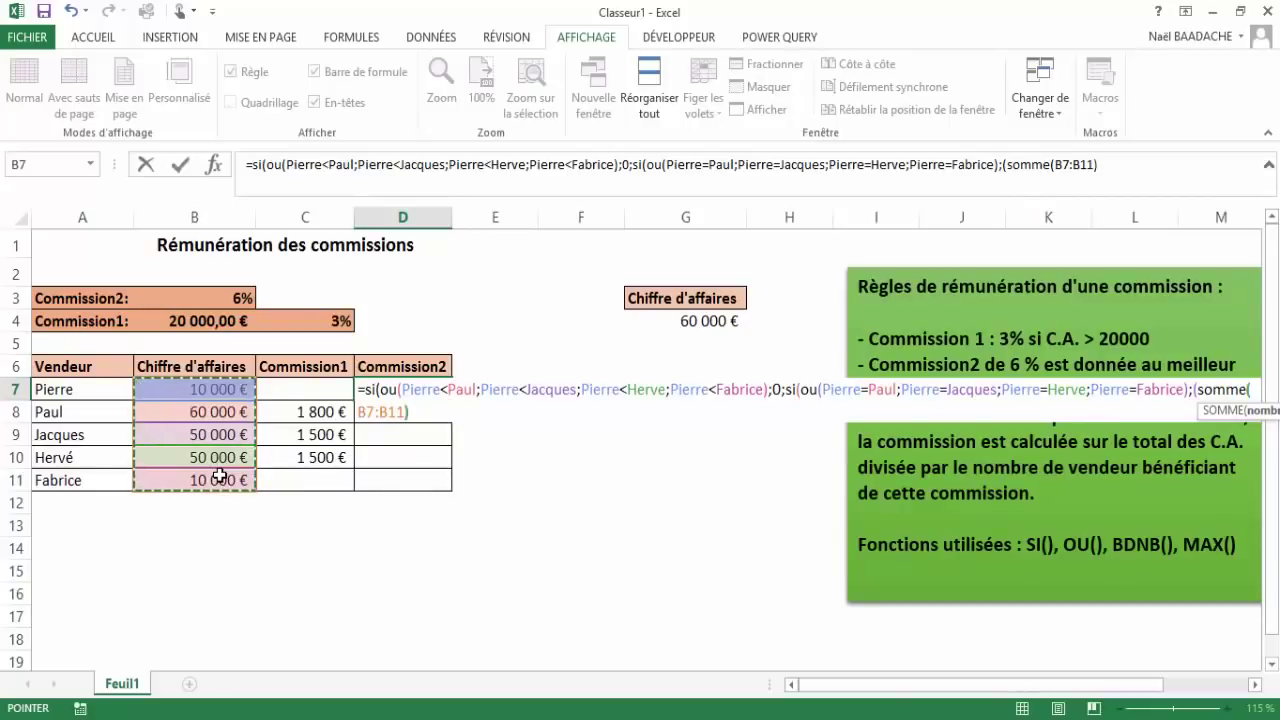
text()*)
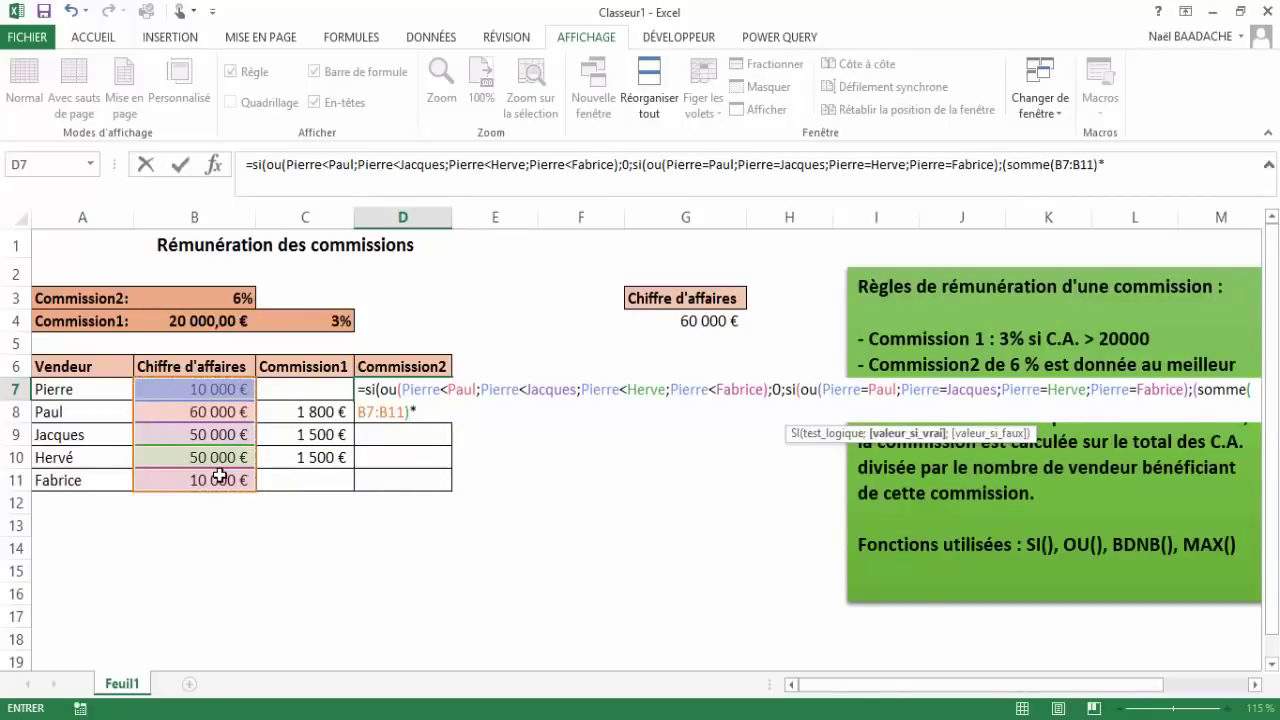
click(222, 298)
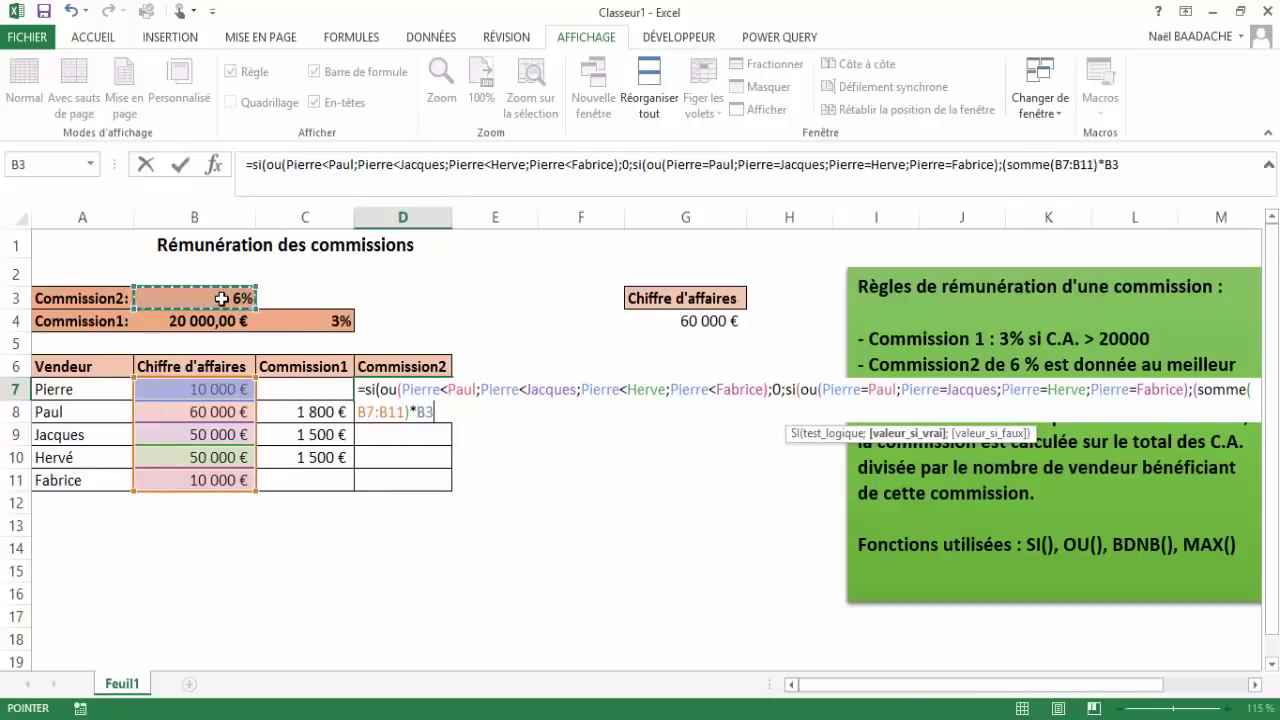
text())
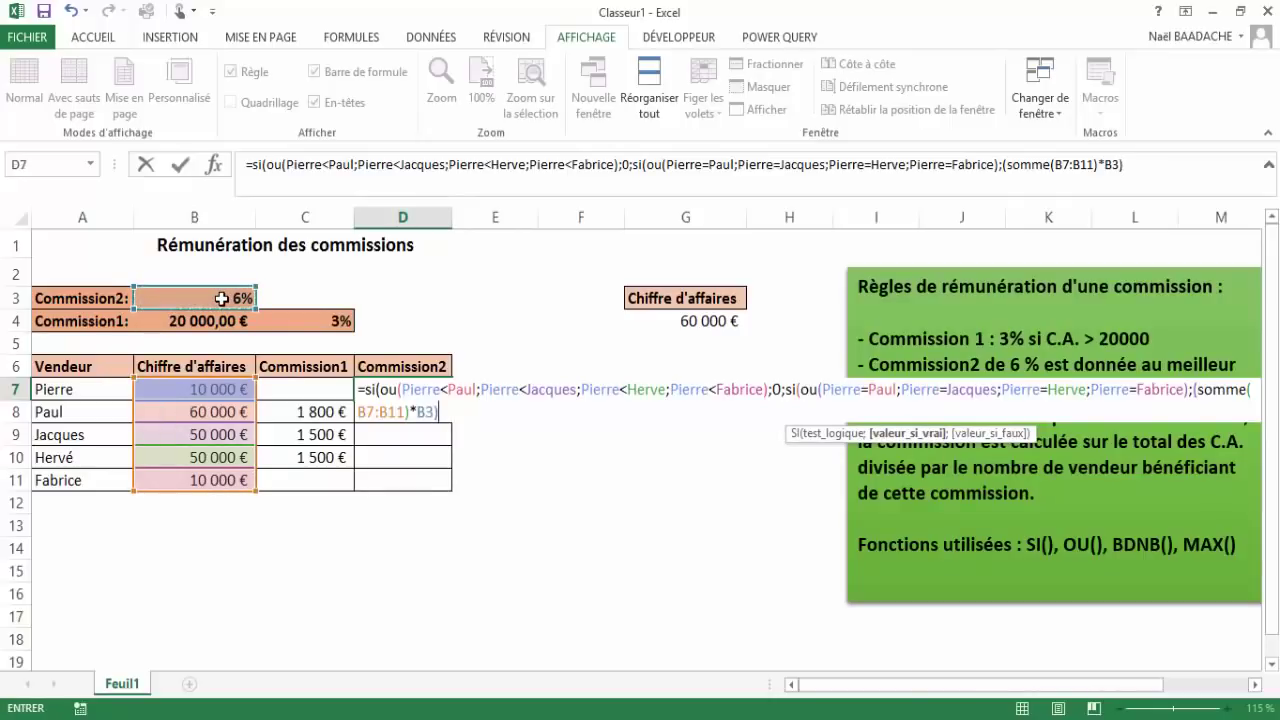
Divide that product by a BDNB with database A6:B11, field B6 and criteria G3:G4.
text(/)
text(bdn)
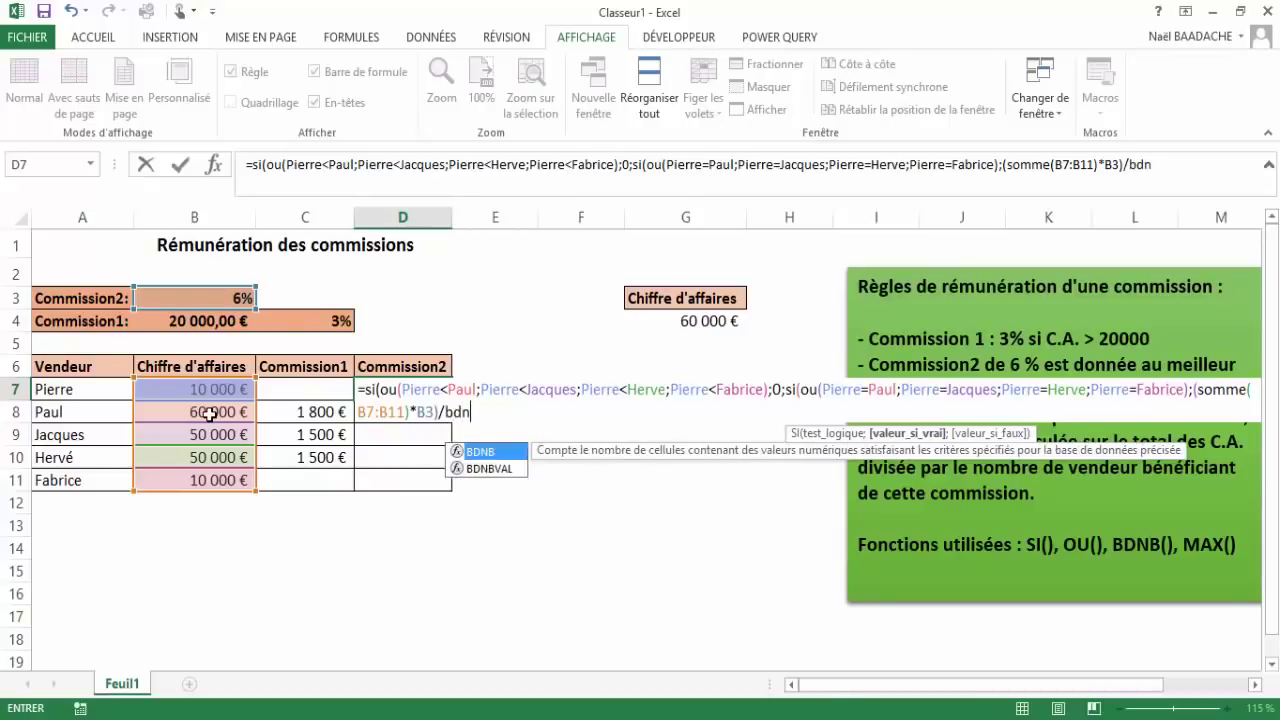
text(b()
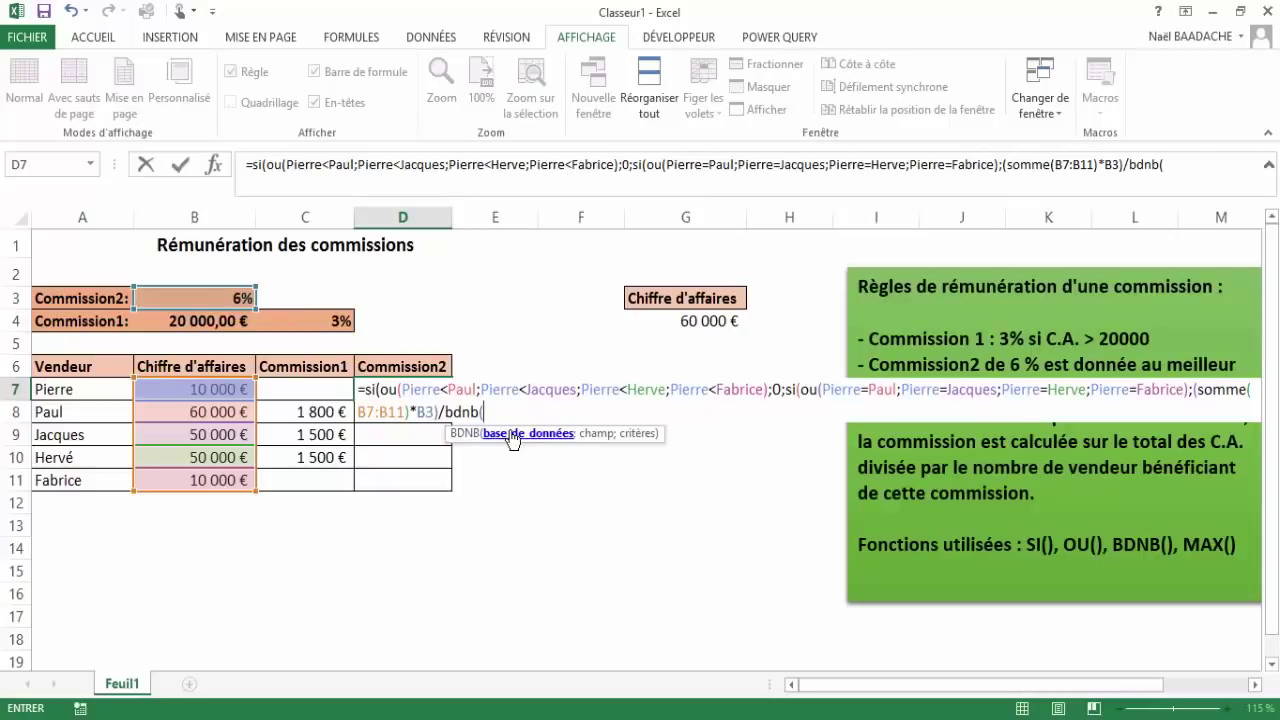
click(48, 365)
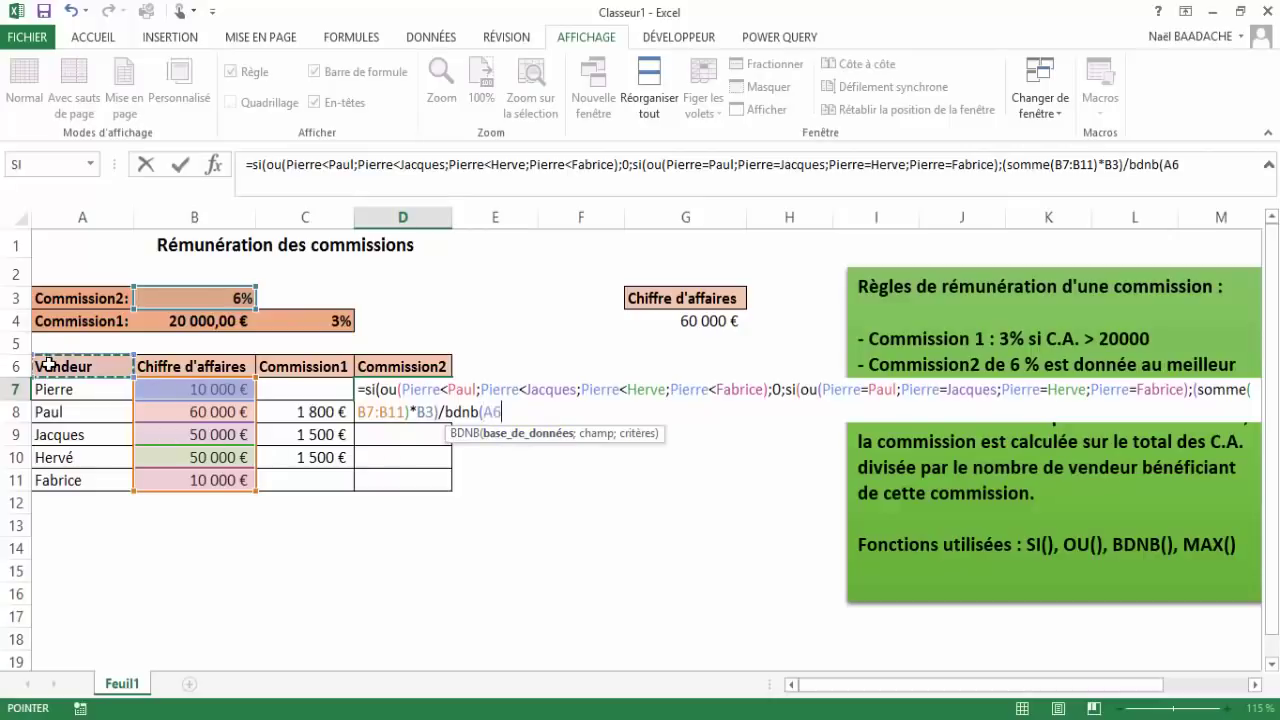
drag(48, 365, 208, 481)
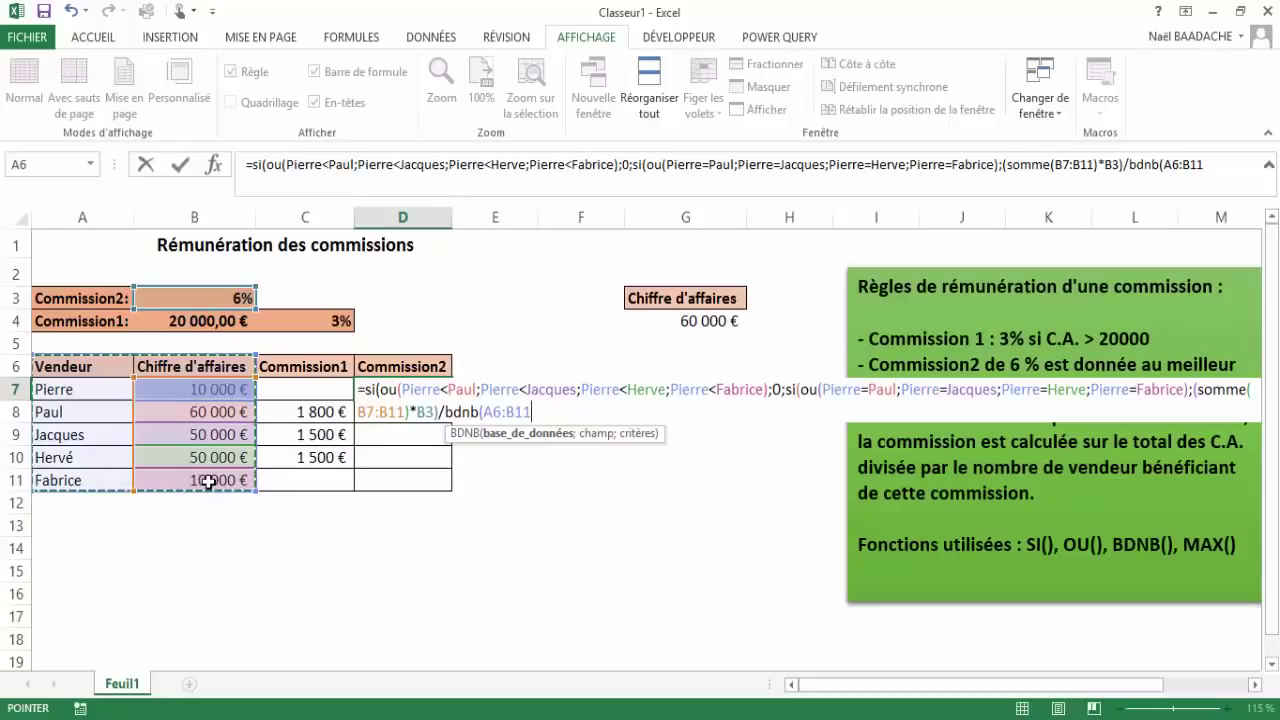
text(;)
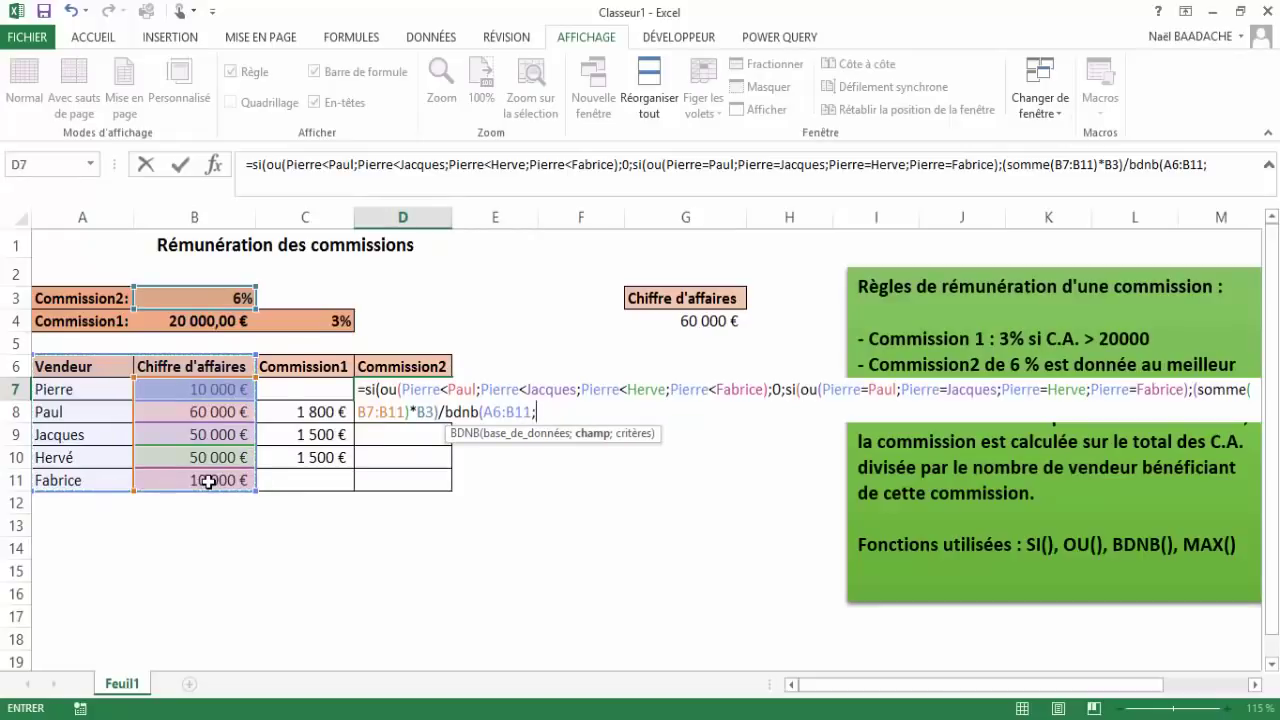
click(212, 368)
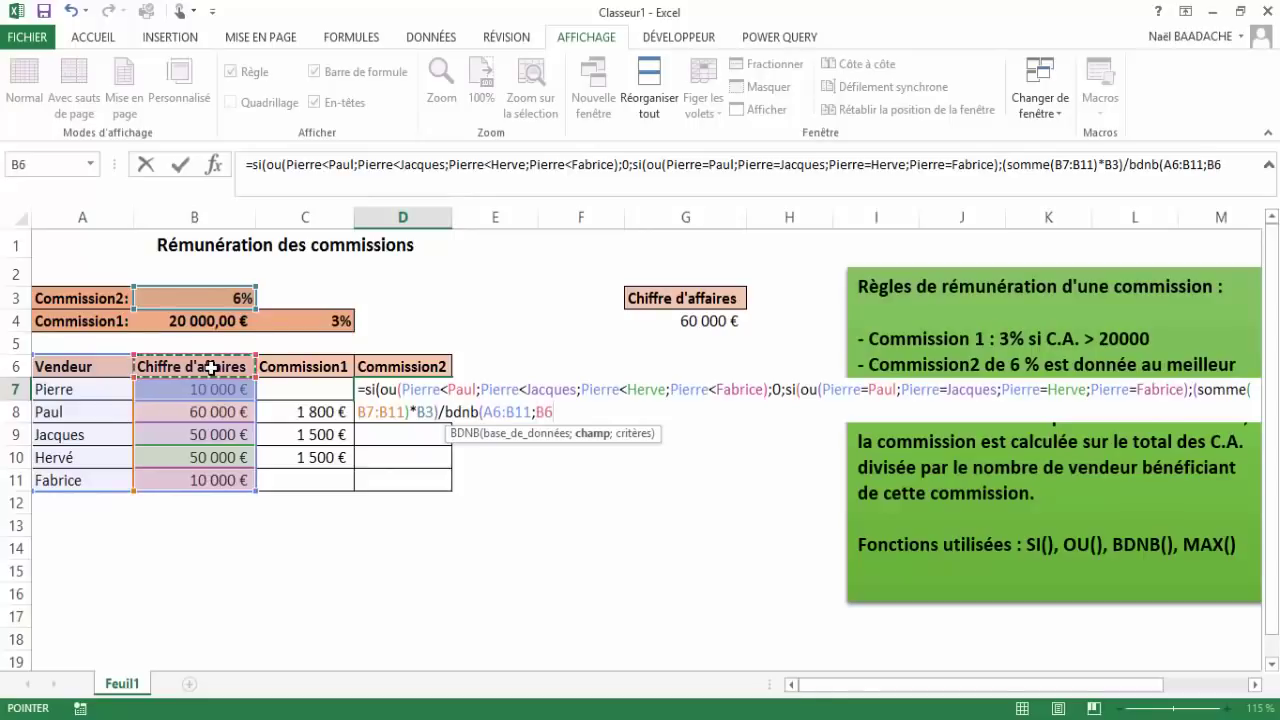
text(;)
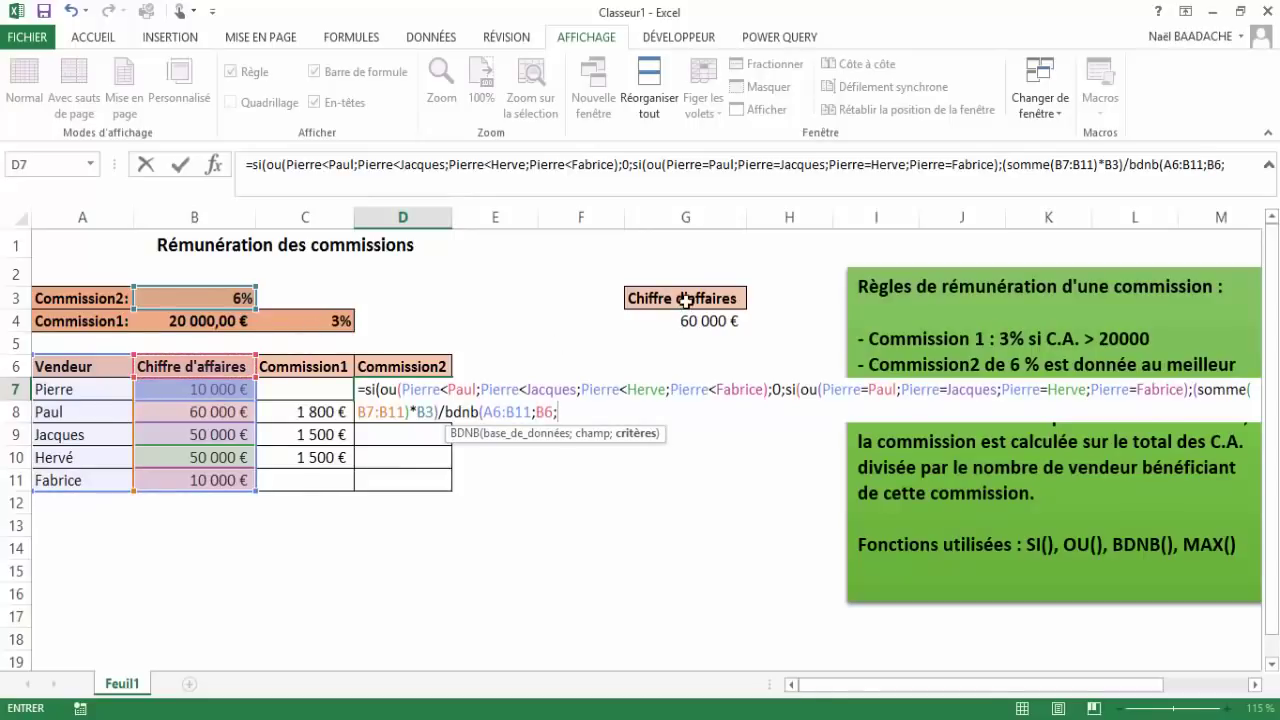
drag(684, 298, 687, 313)
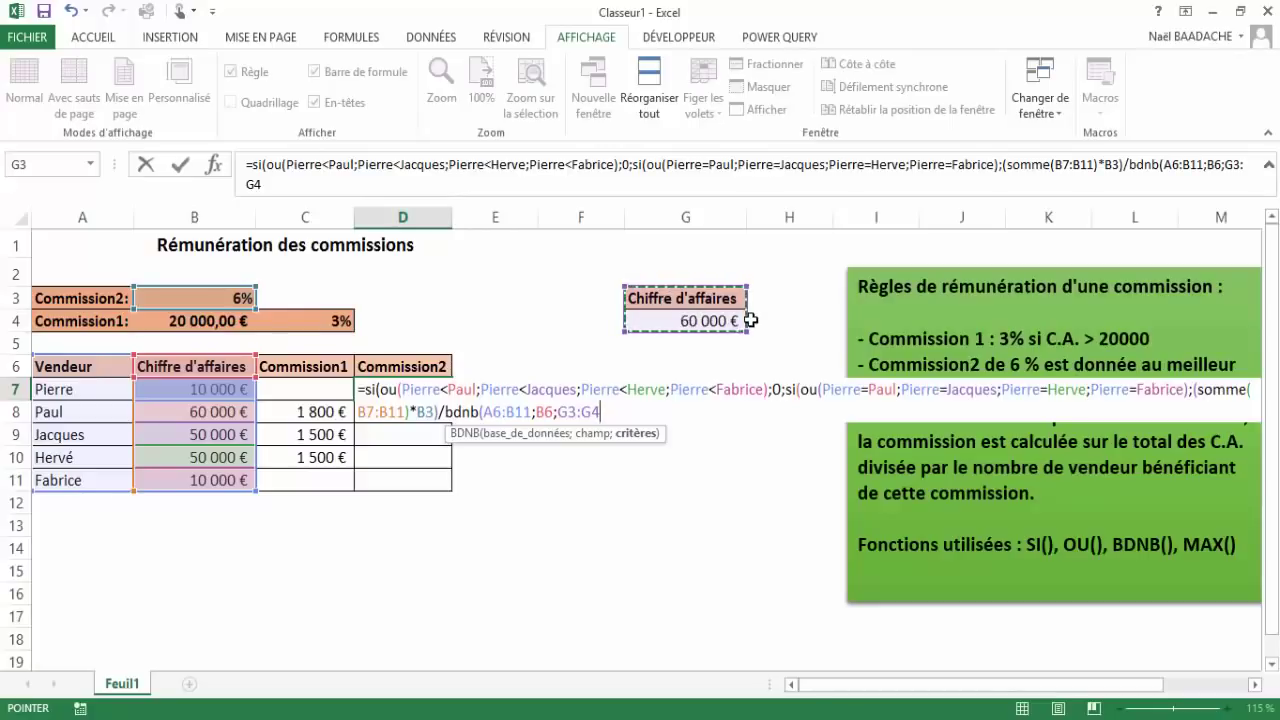
text())
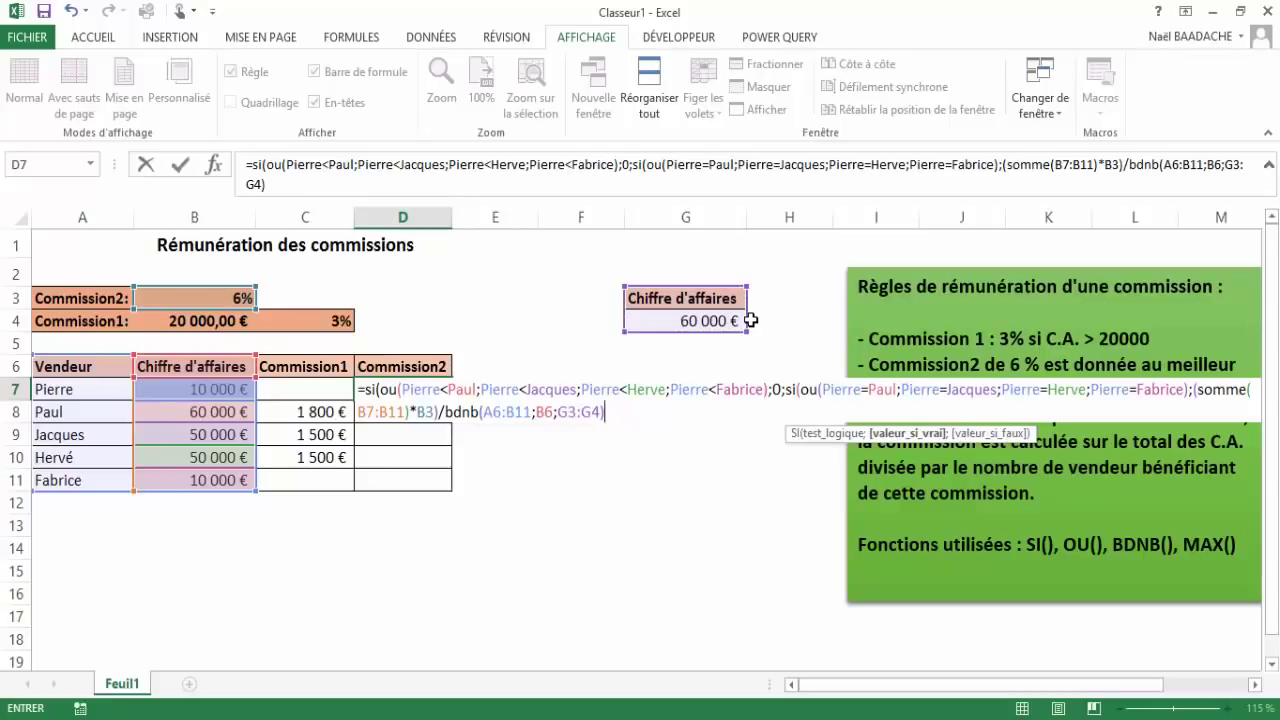
Give the second SI the value if false B7*B3, close both SI functions and validate the D7 formula.
text(;)
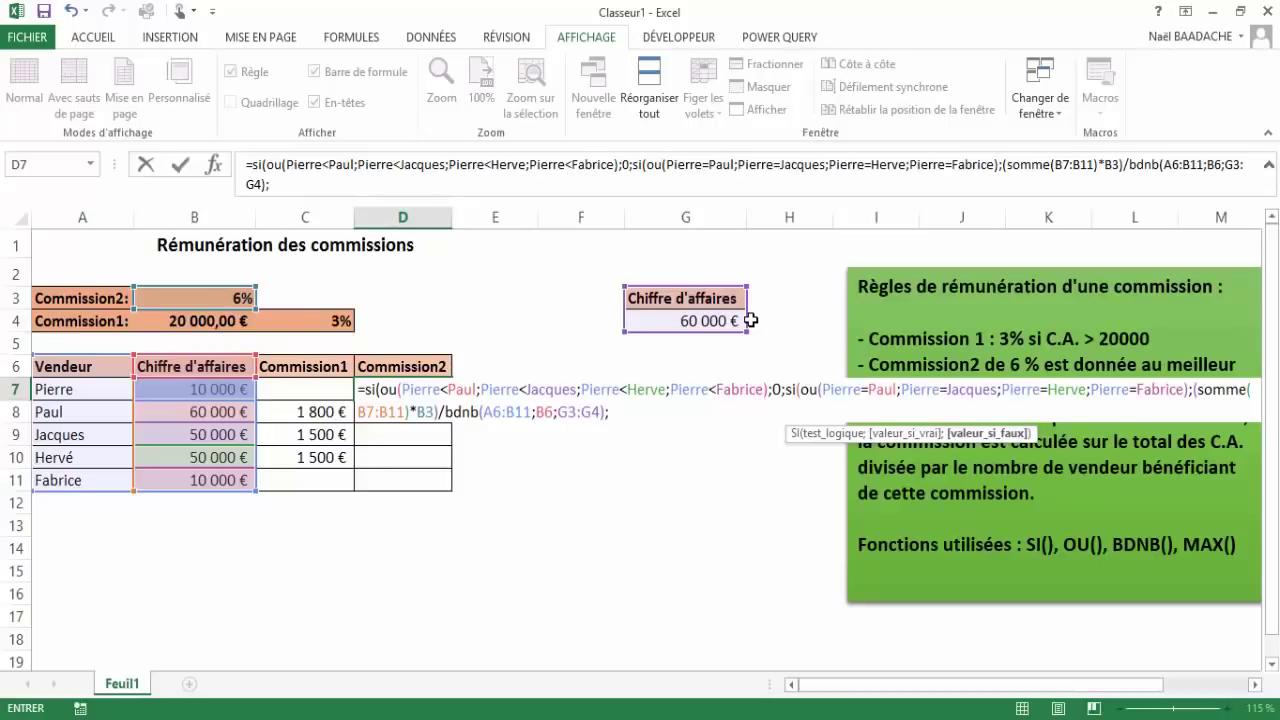
click(208, 387)
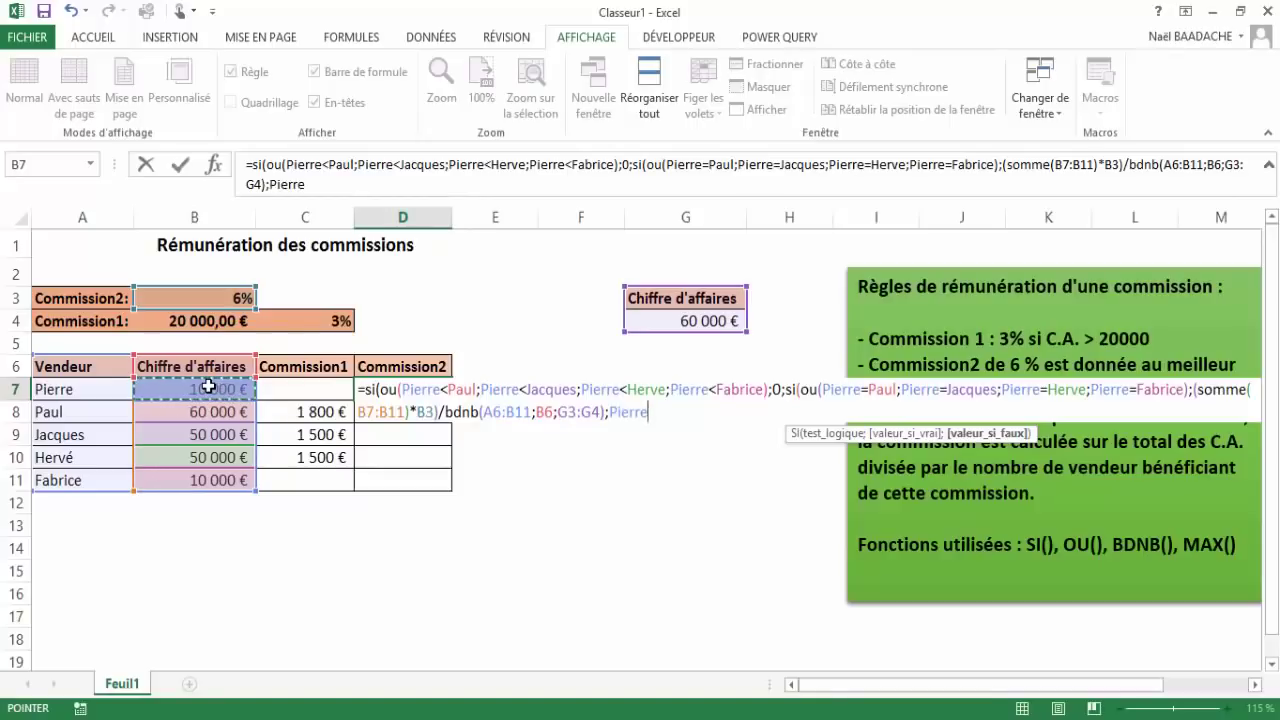
text(*)
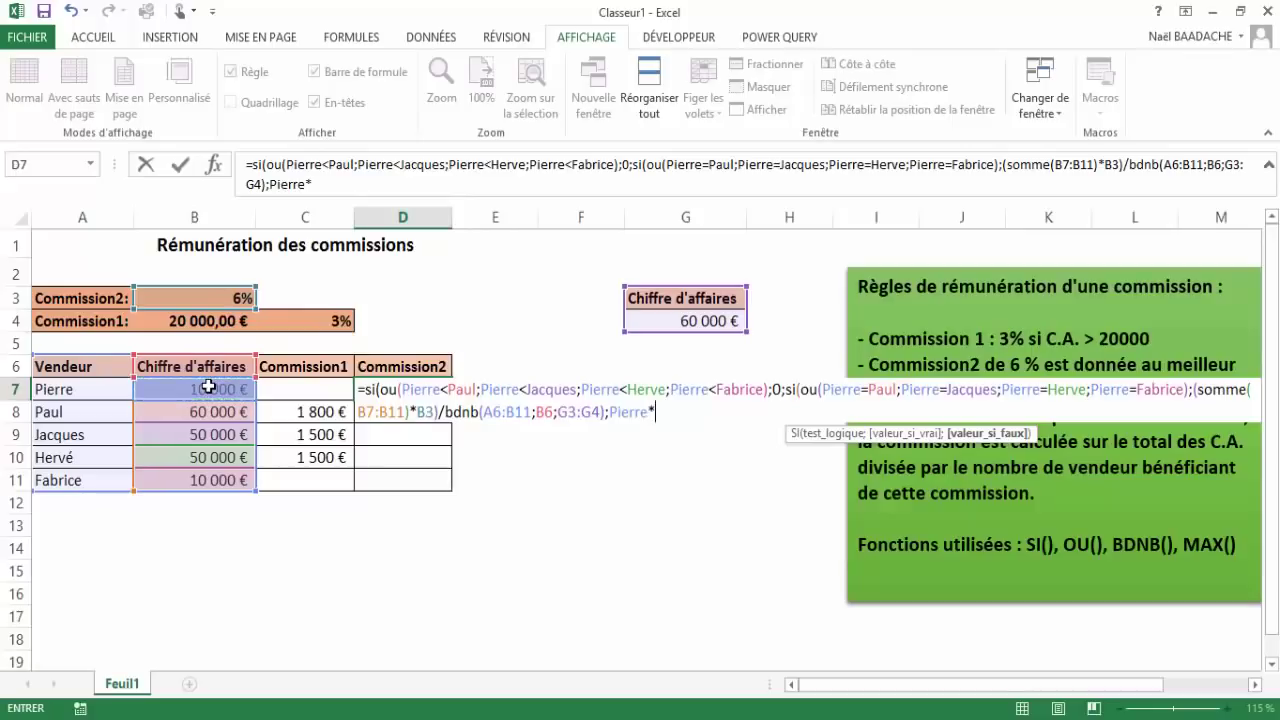
click(242, 301)
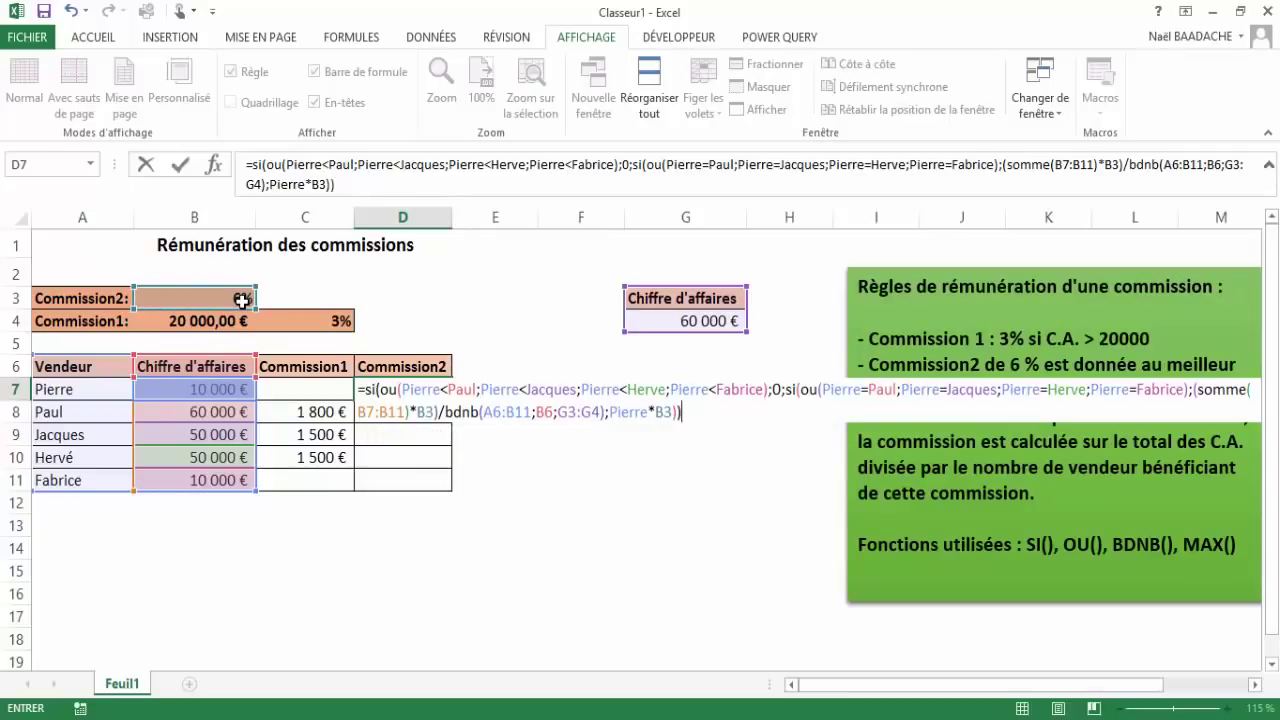
key(Return)
key(Up)
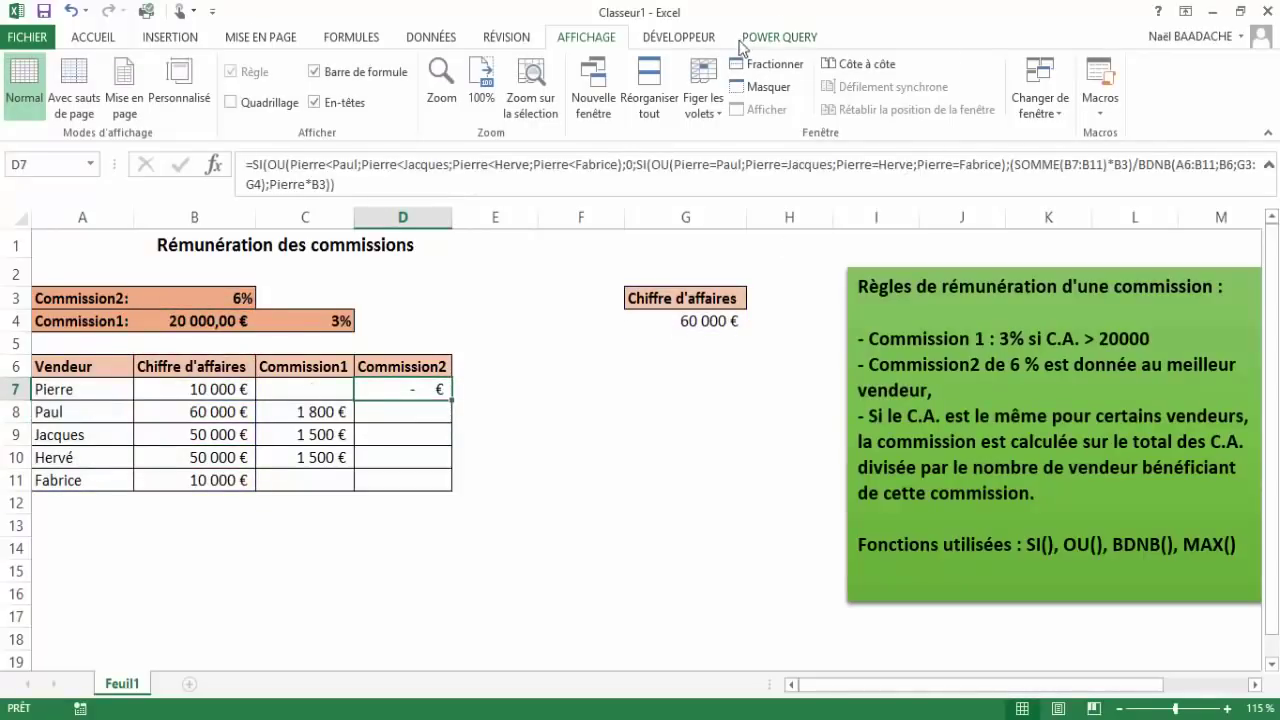
Switch to the Commission.xlsx workbook and examine the Commission2 formulas in D7:D11.
click(1052, 124)
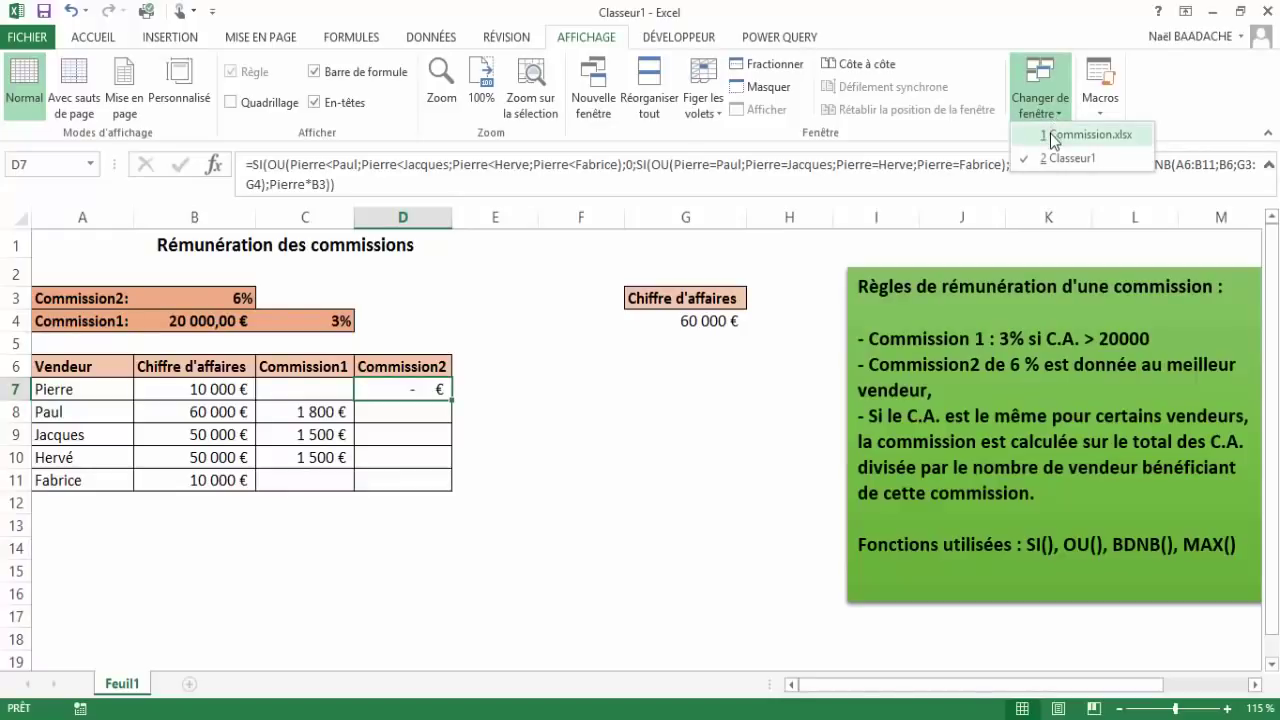
click(1050, 133)
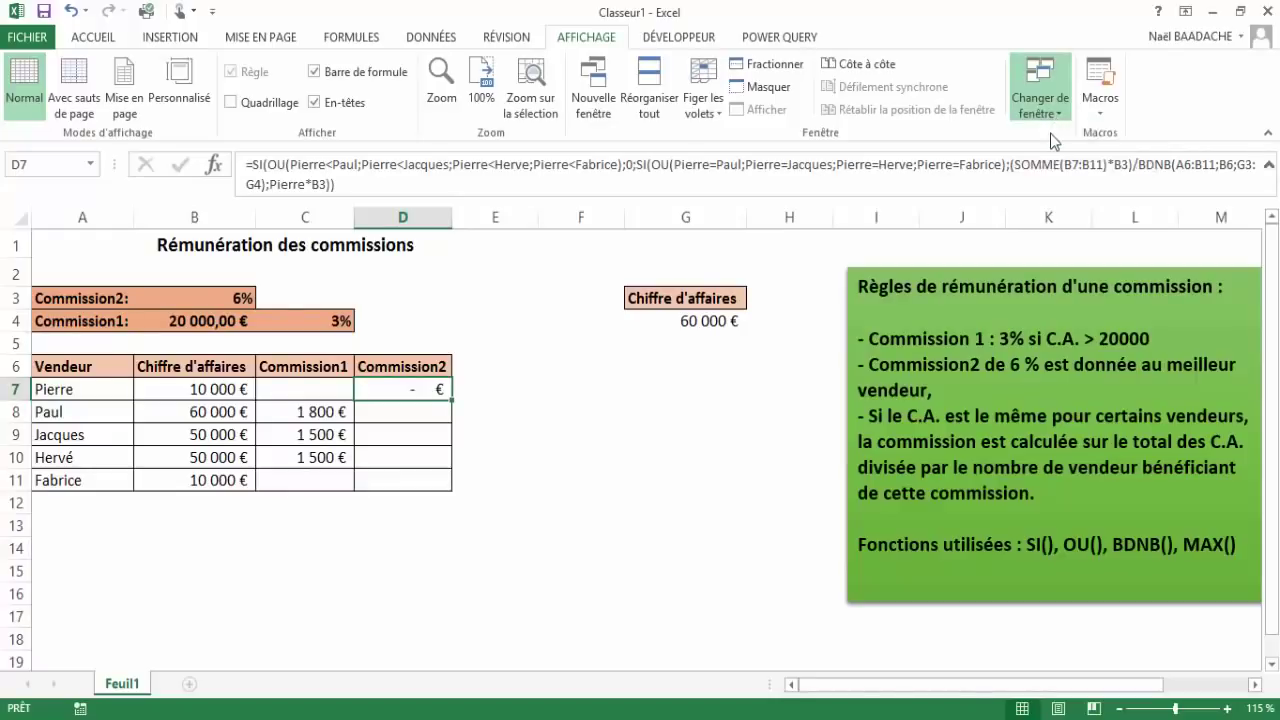
click(410, 431)
click(410, 455)
click(411, 481)
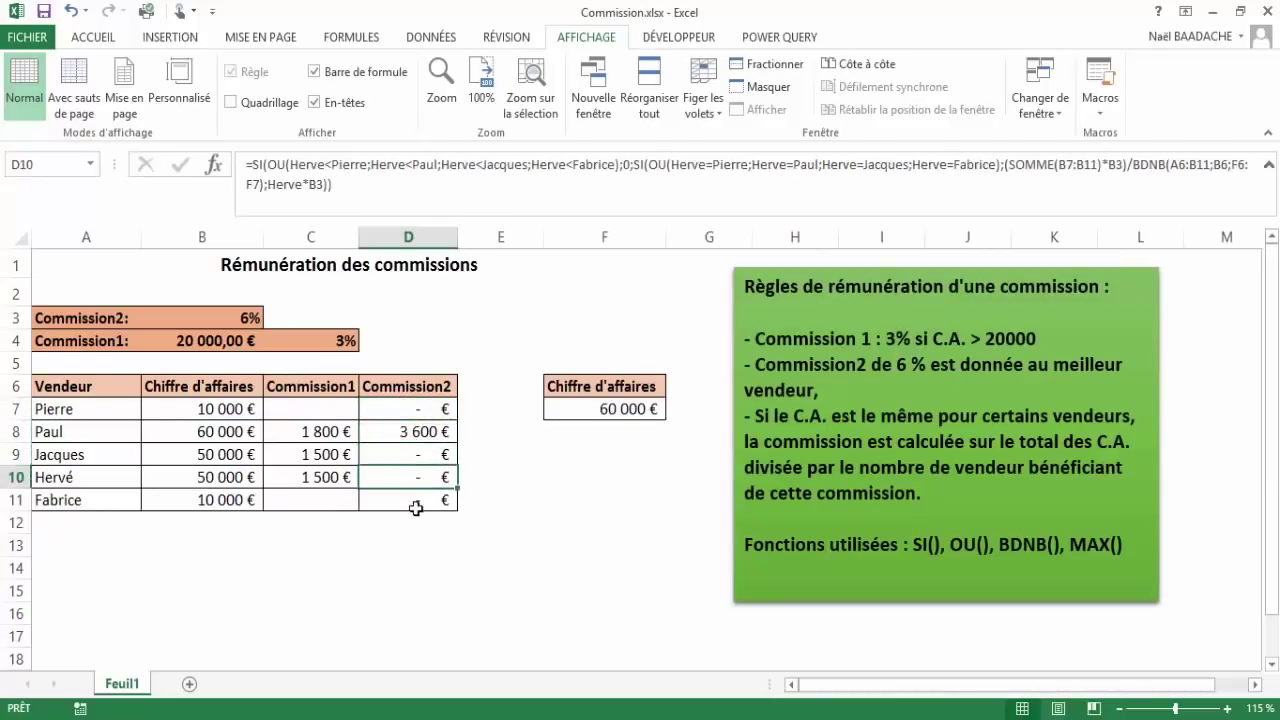
click(415, 500)
click(418, 431)
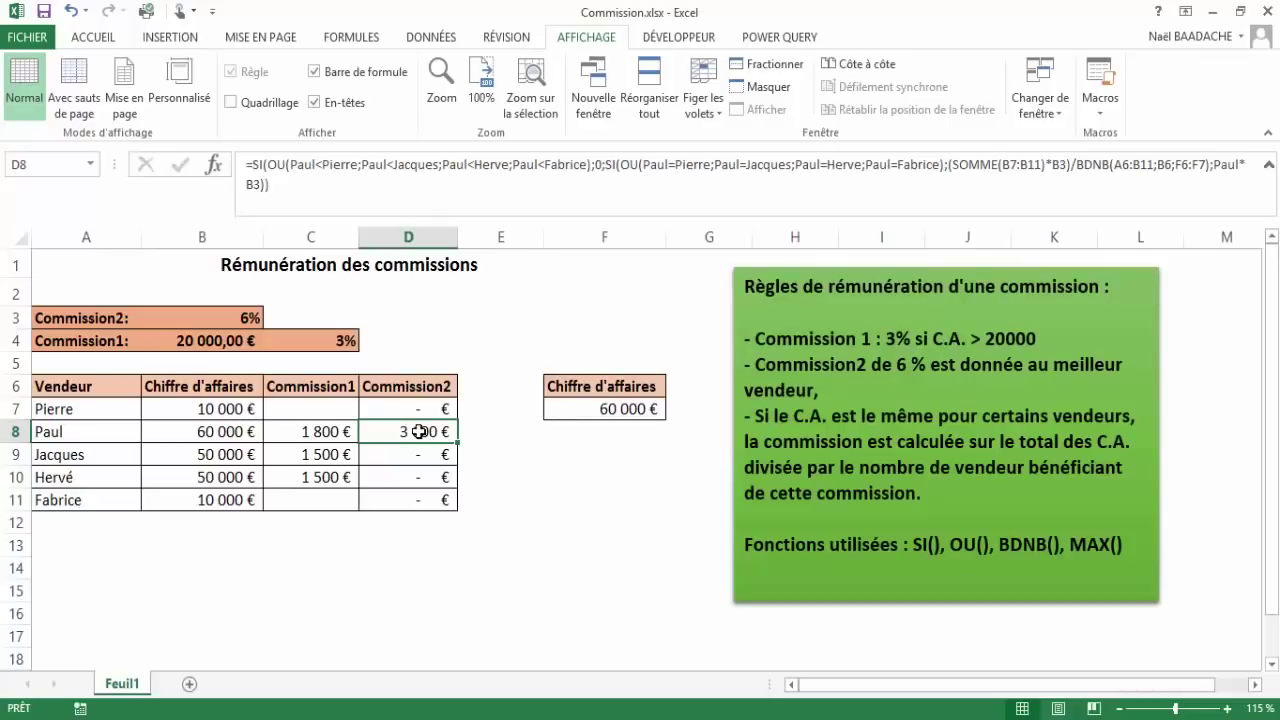
click(422, 405)
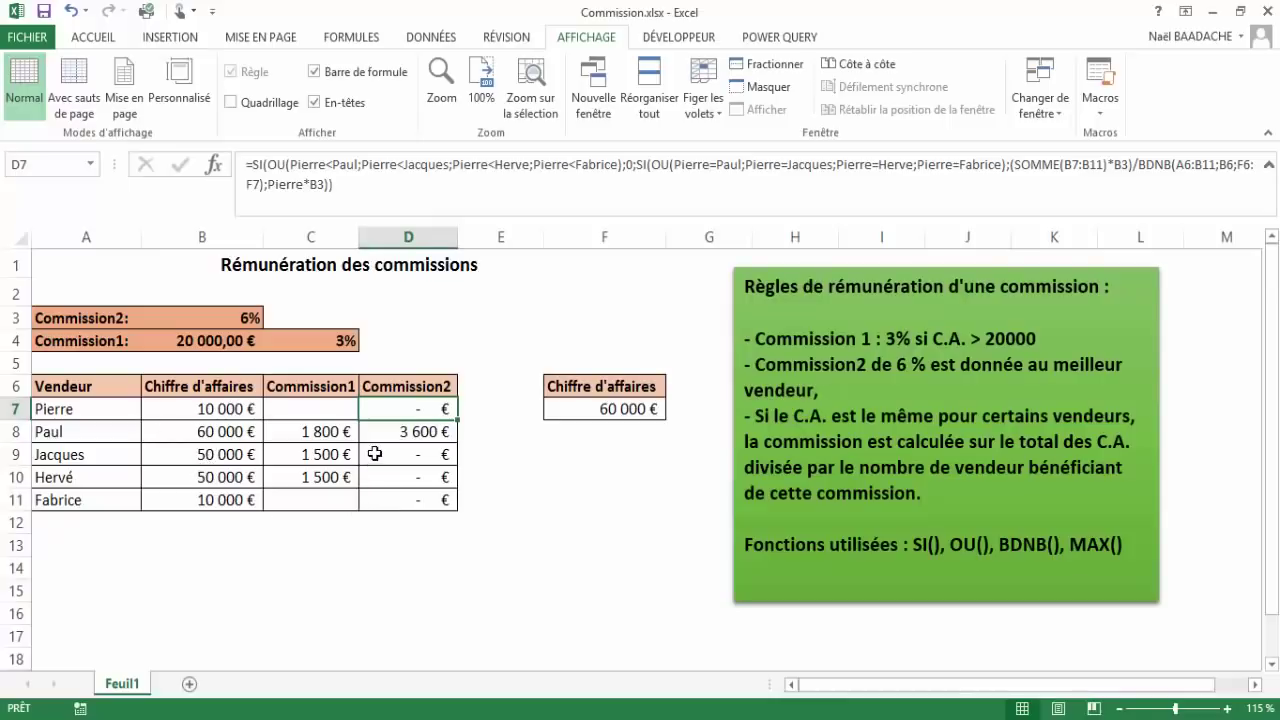
click(409, 434)
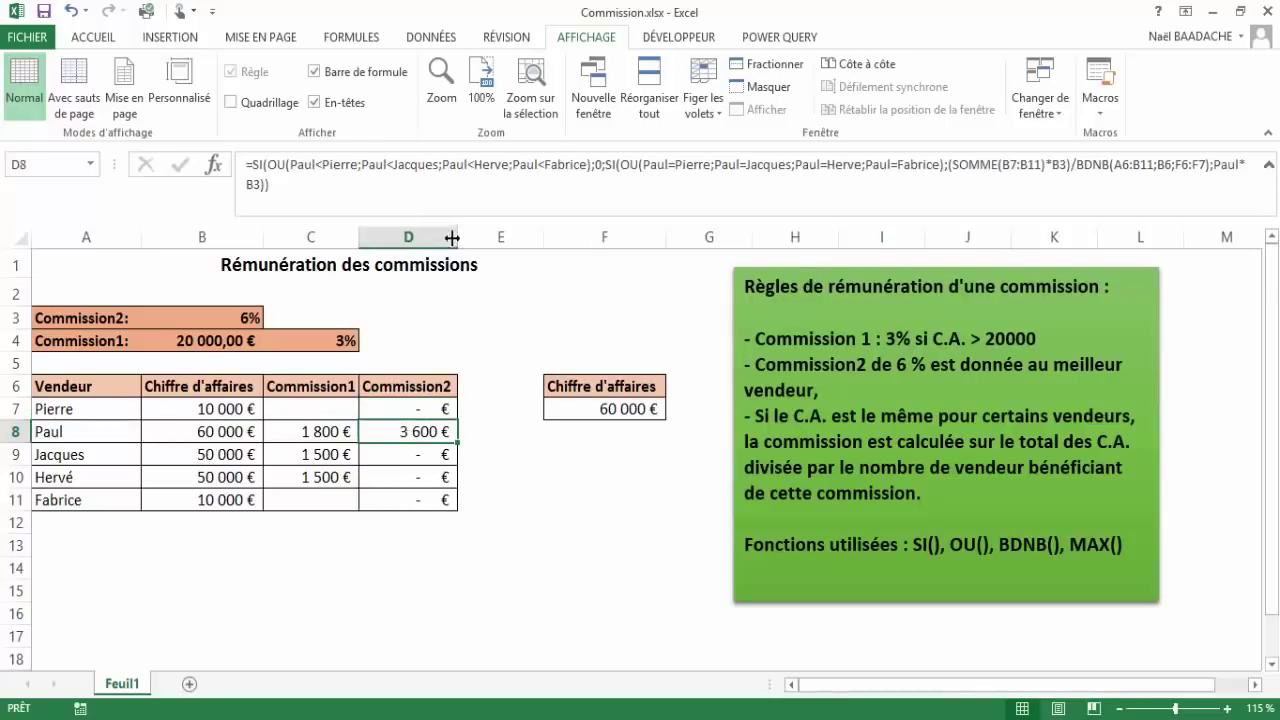
Set the turnover of the first two sellers, in B7 and B8, to 50000.
click(214, 408)
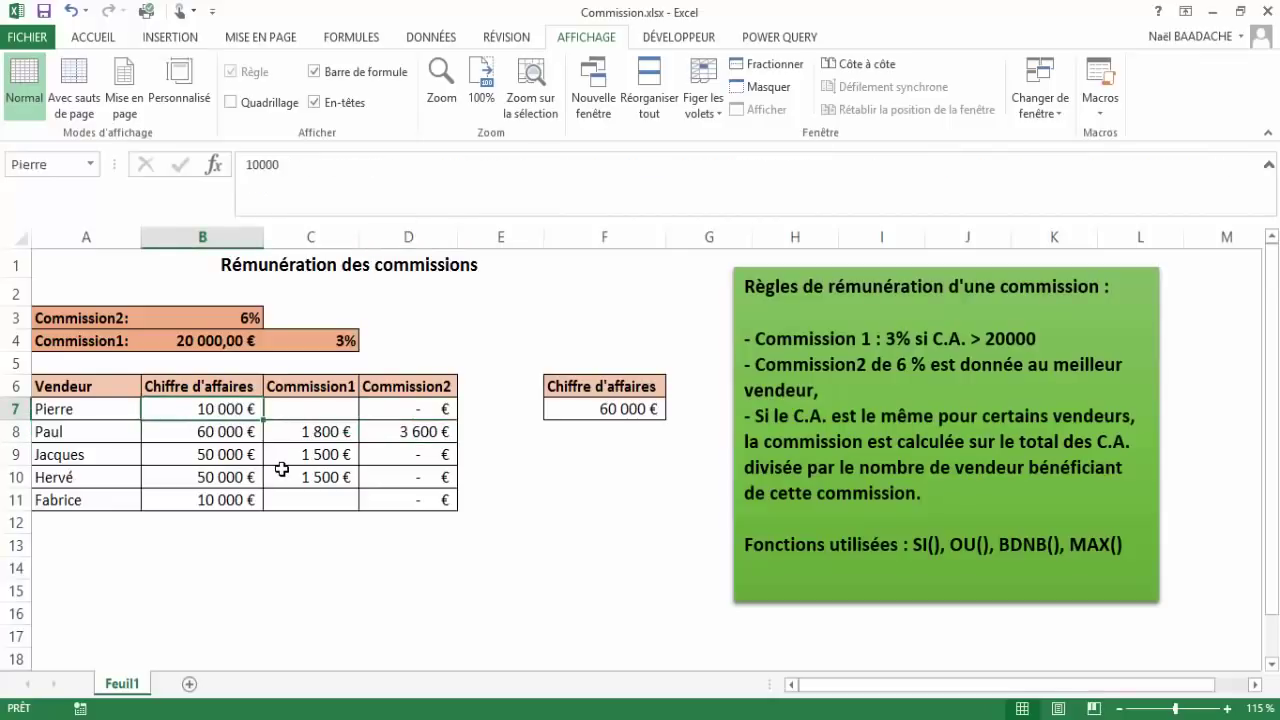
text(50000)
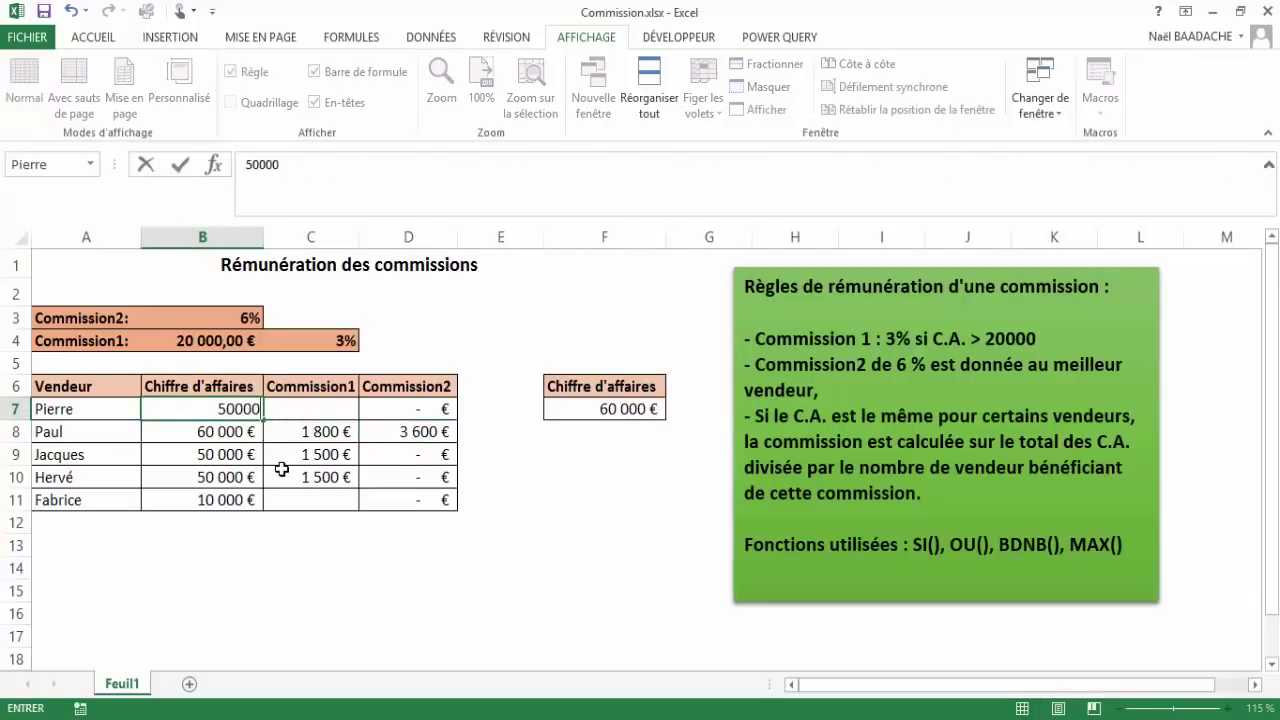
key(Return)
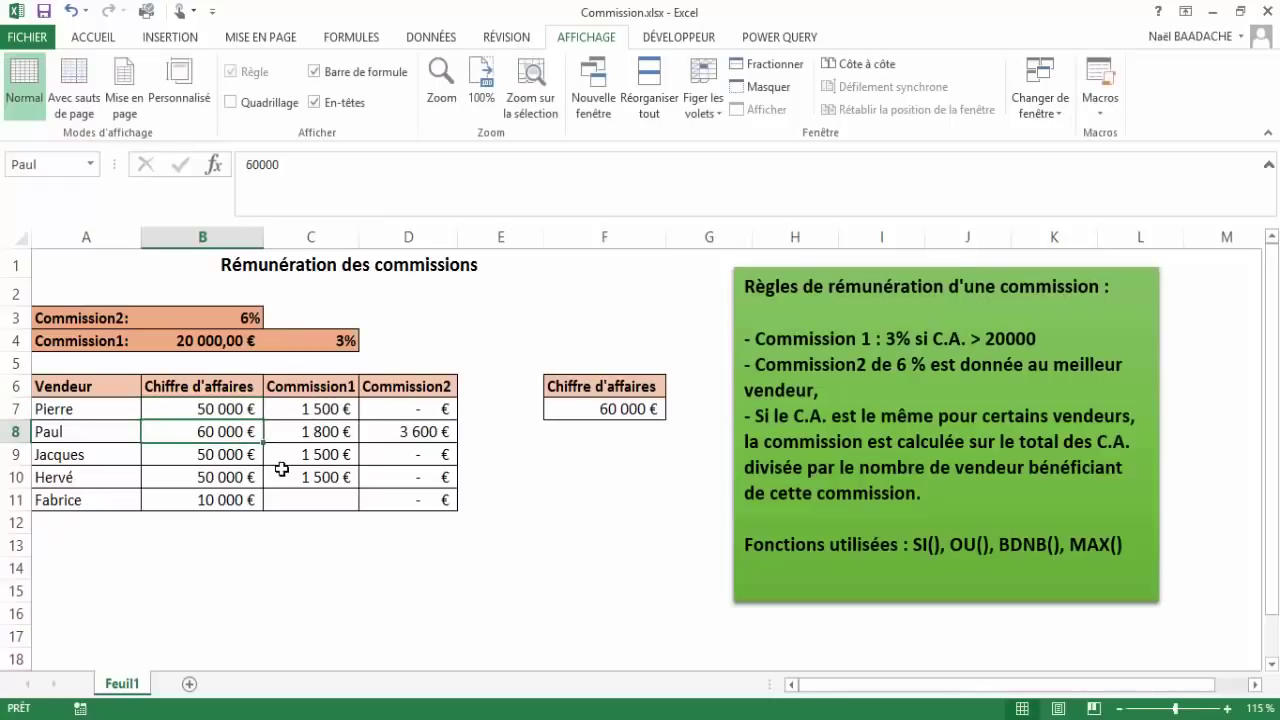
text(50000)
key(Return)
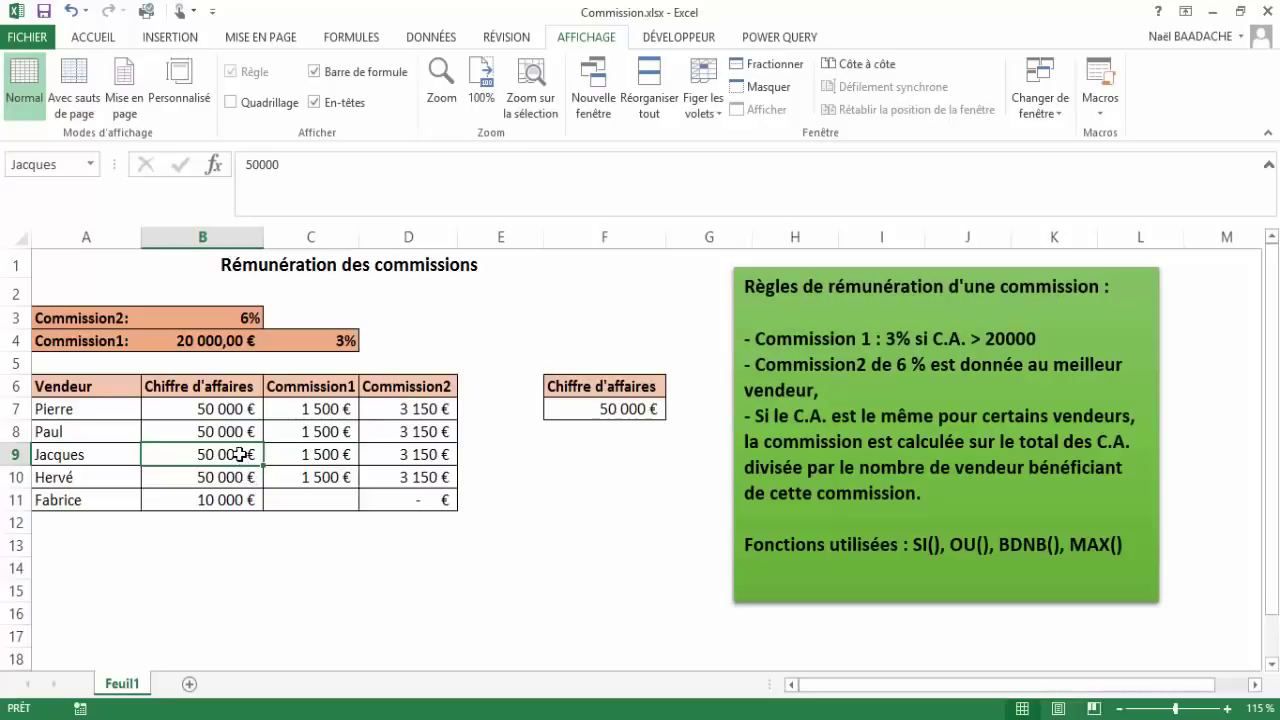
Add a check total in B12 that sums the turnovers in B7:B11 with SOMME.
click(232, 477)
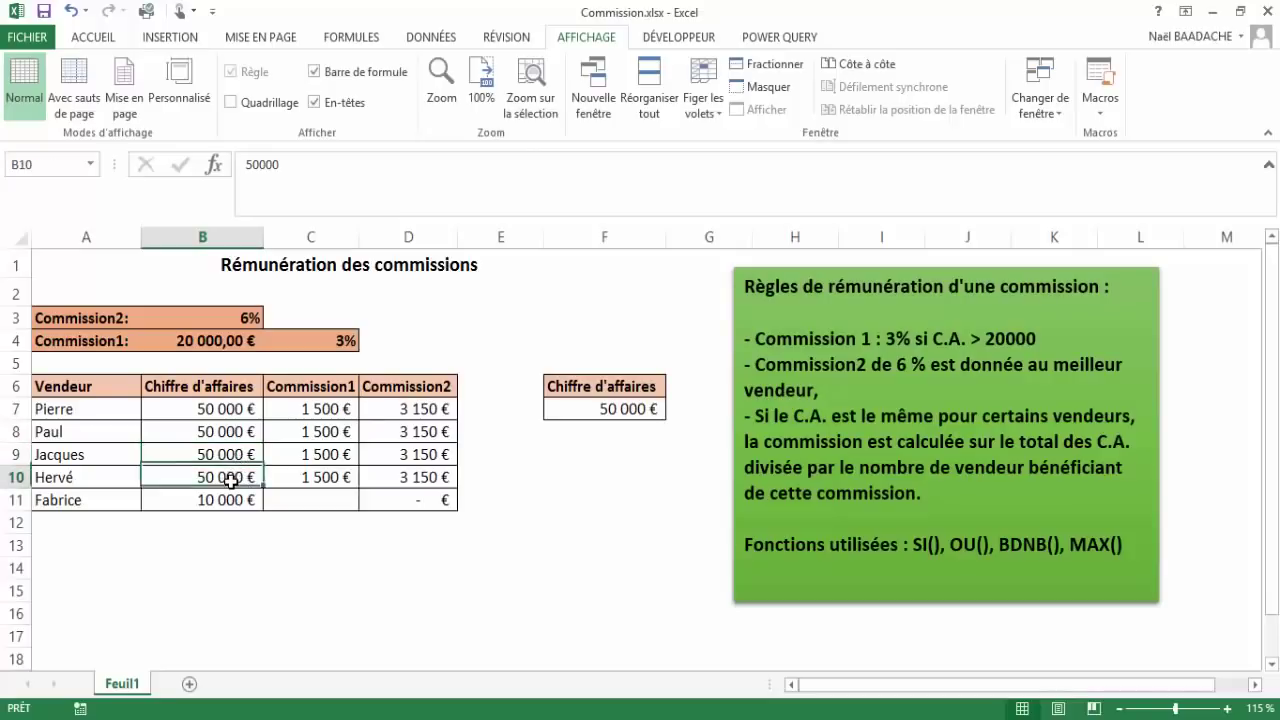
click(229, 411)
drag(227, 421, 228, 492)
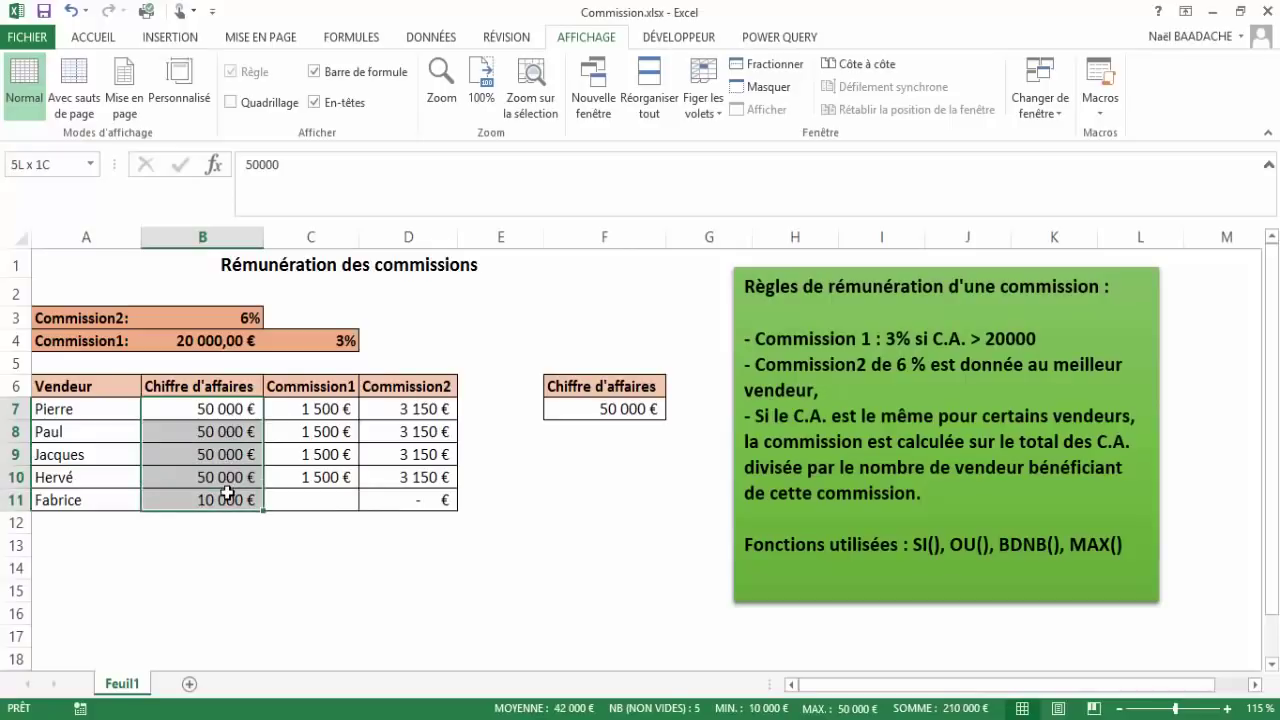
click(223, 528)
text(=)
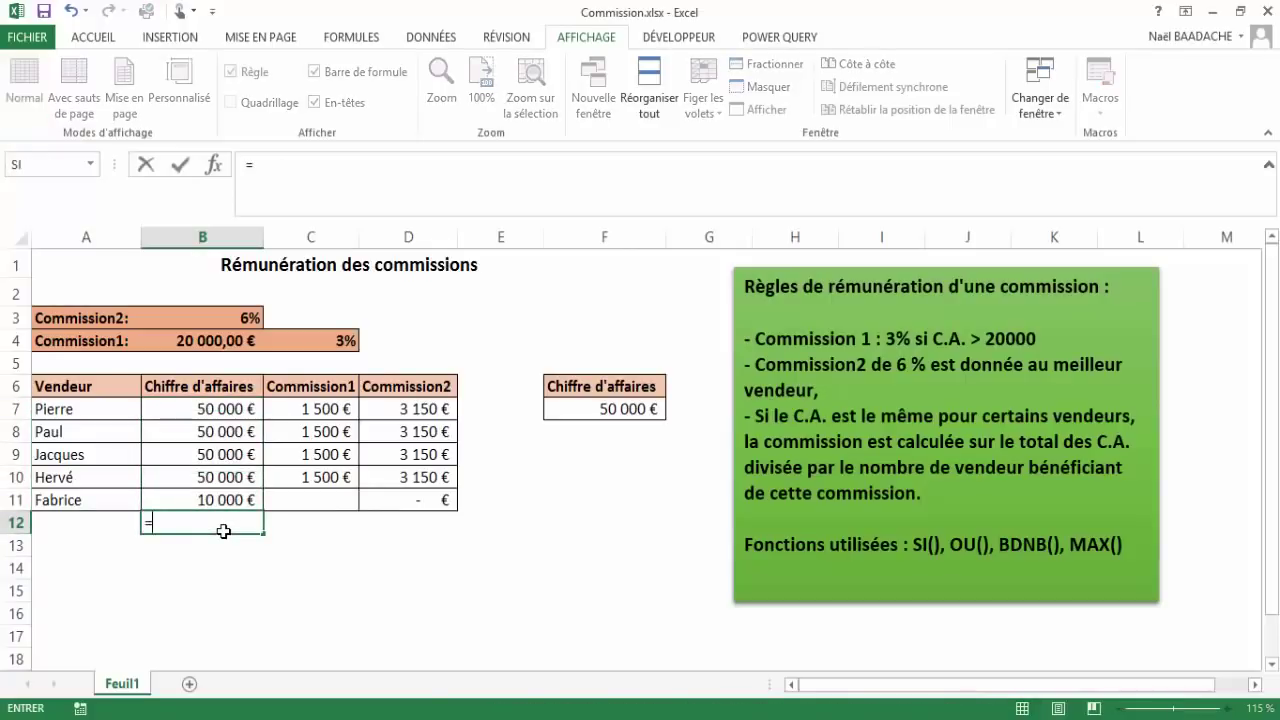
text(somme()
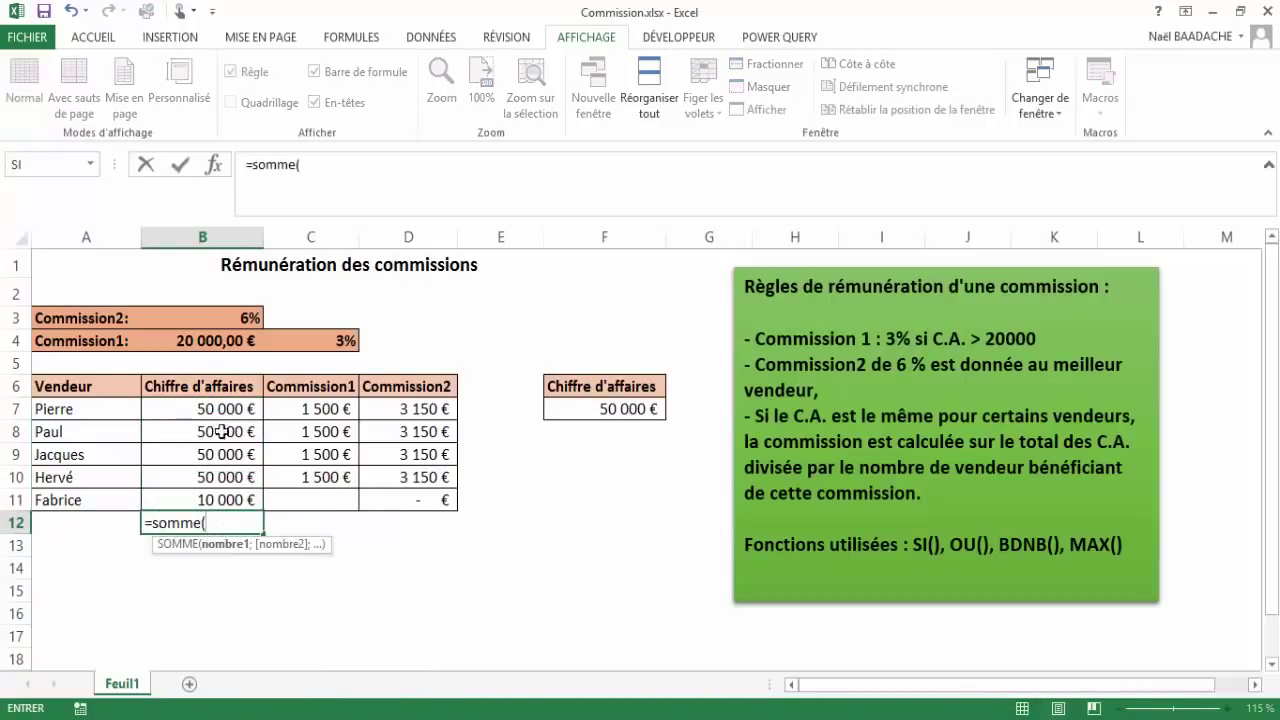
drag(223, 406, 224, 497)
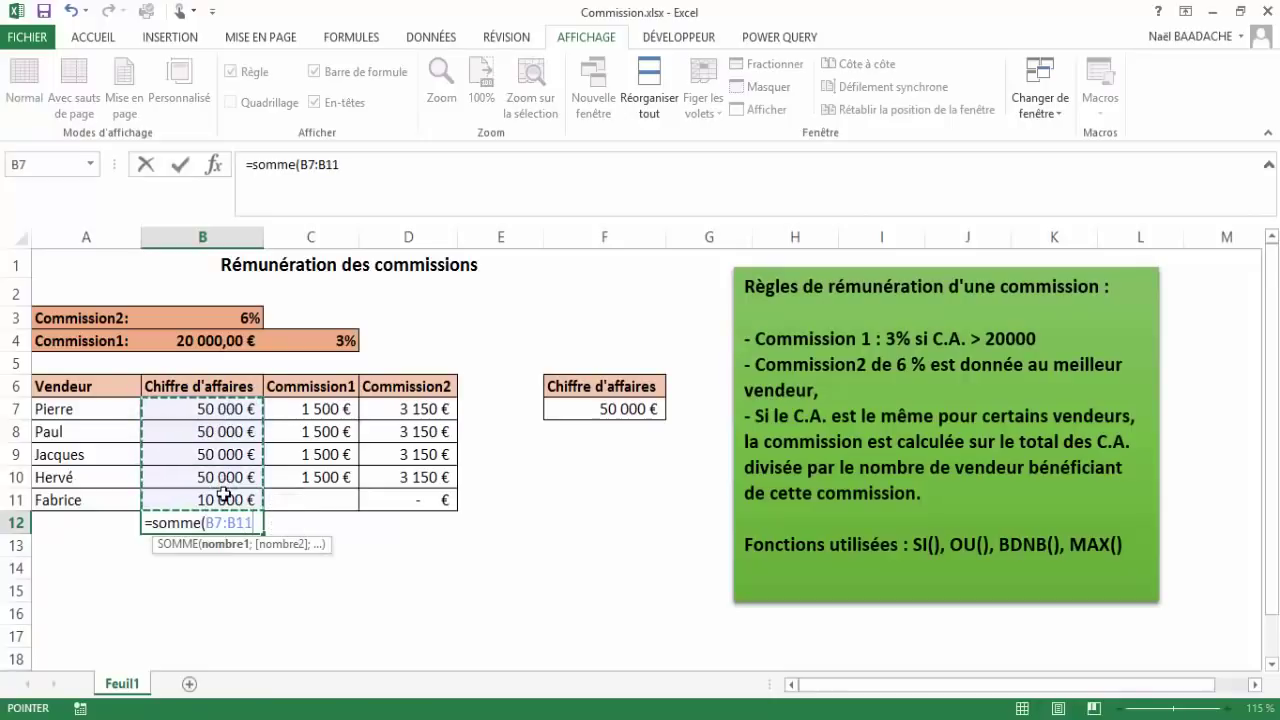
key(Return)
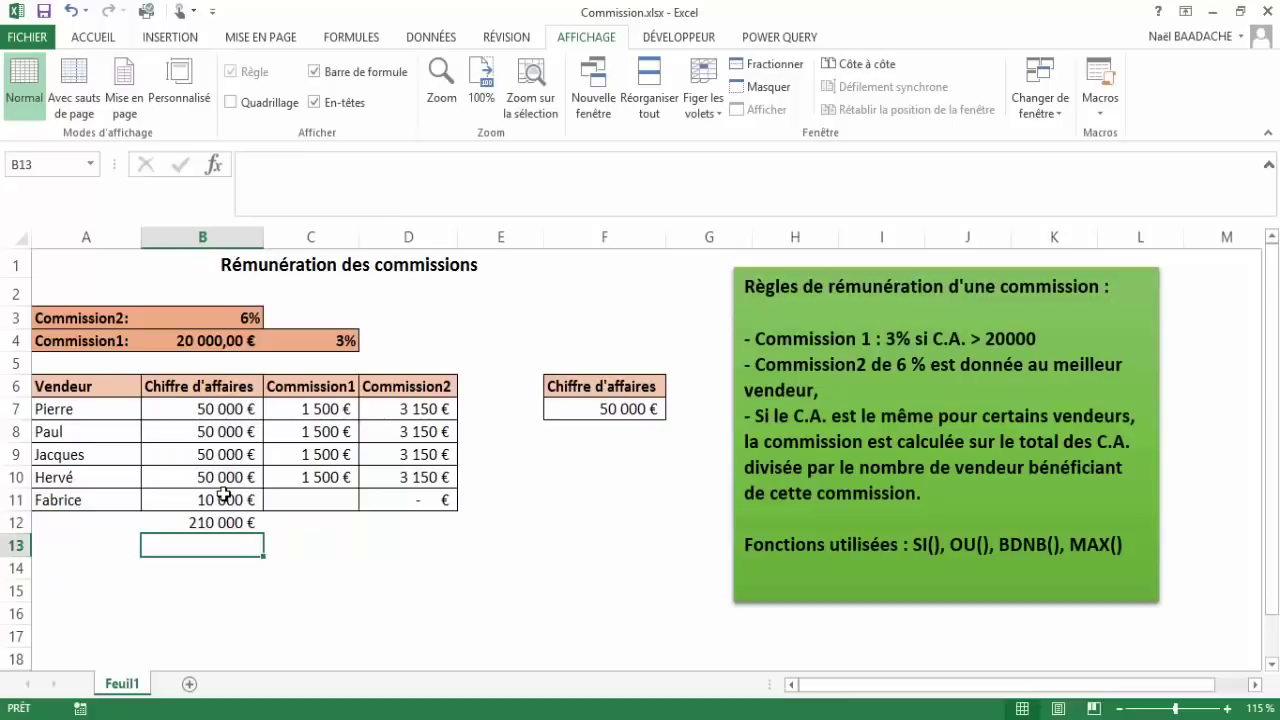
text(=)
click(222, 520)
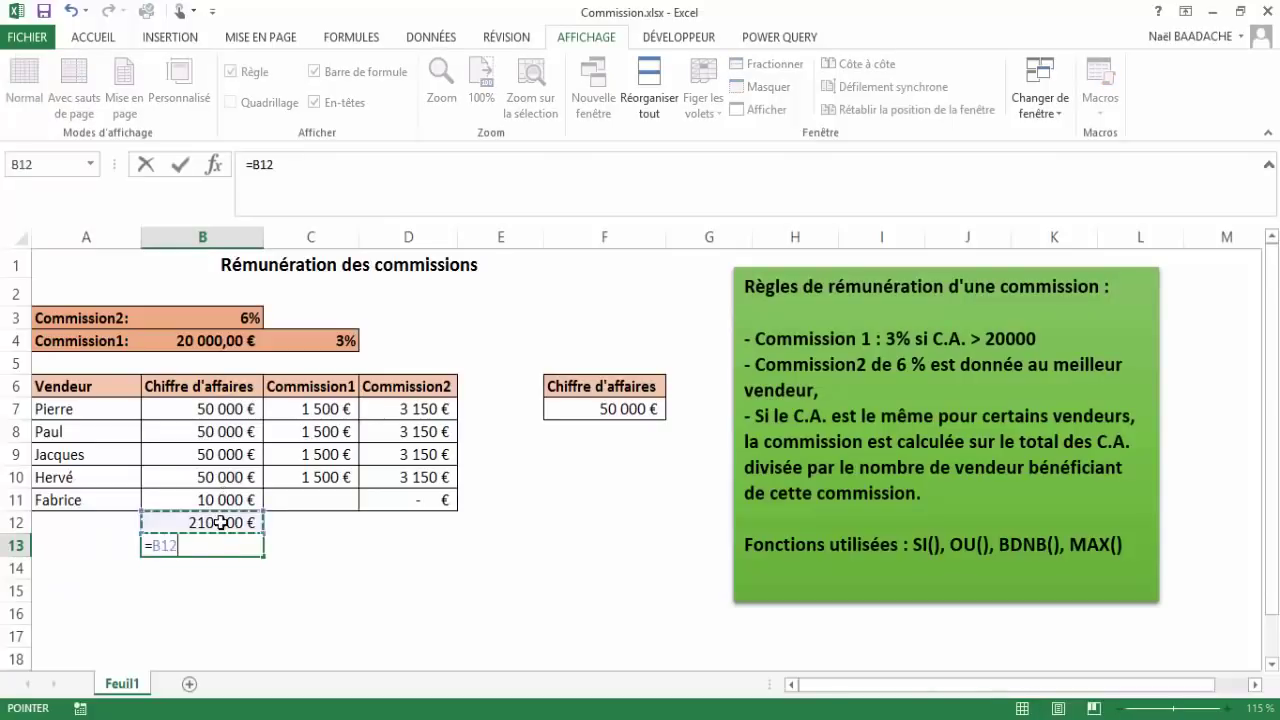
click(229, 317)
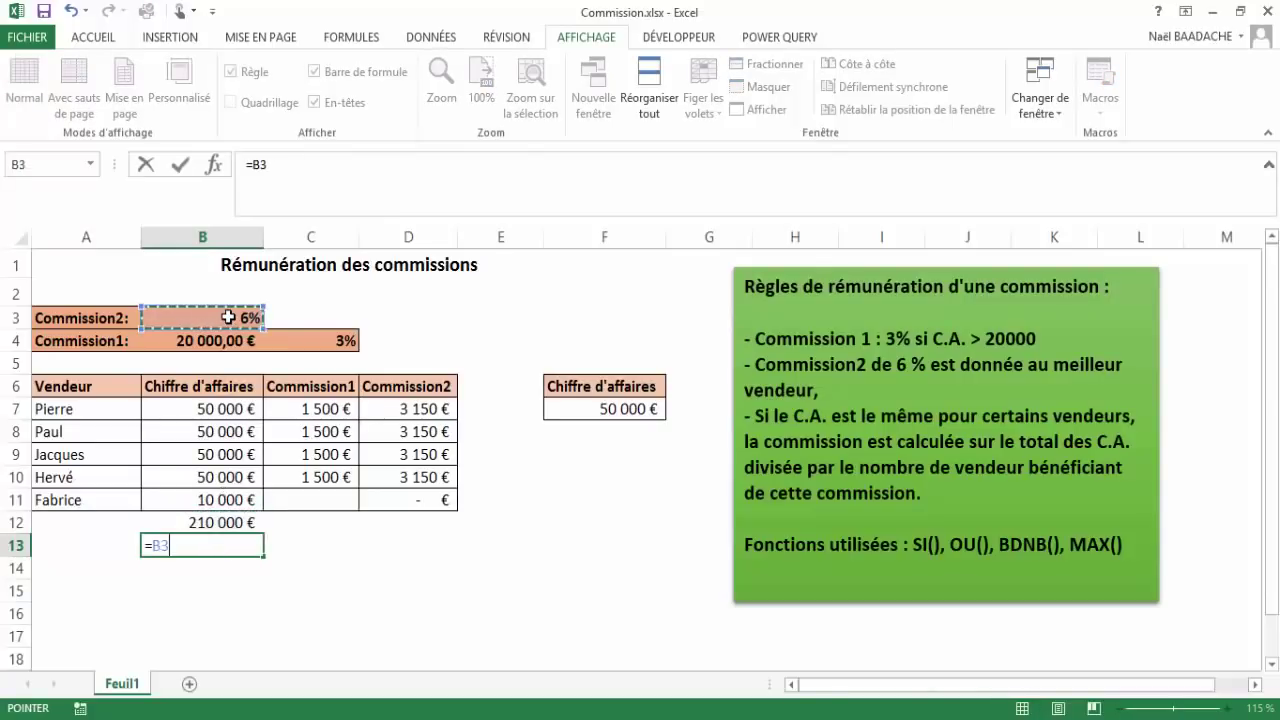
key(Return)
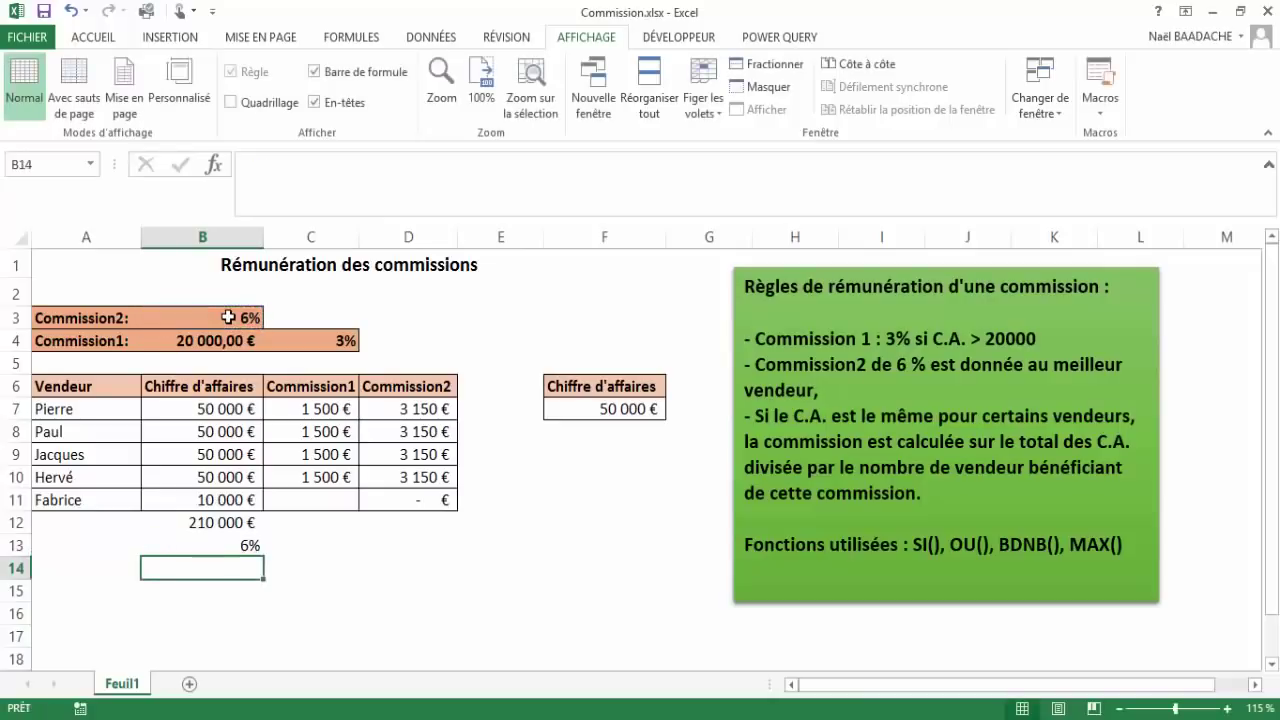
Replace the B13 formula with =B12*B3 to apply the Commission2 rate to the total turnover.
key(Up)
key(F2)
key(BackSpace)
key(BackSpace)
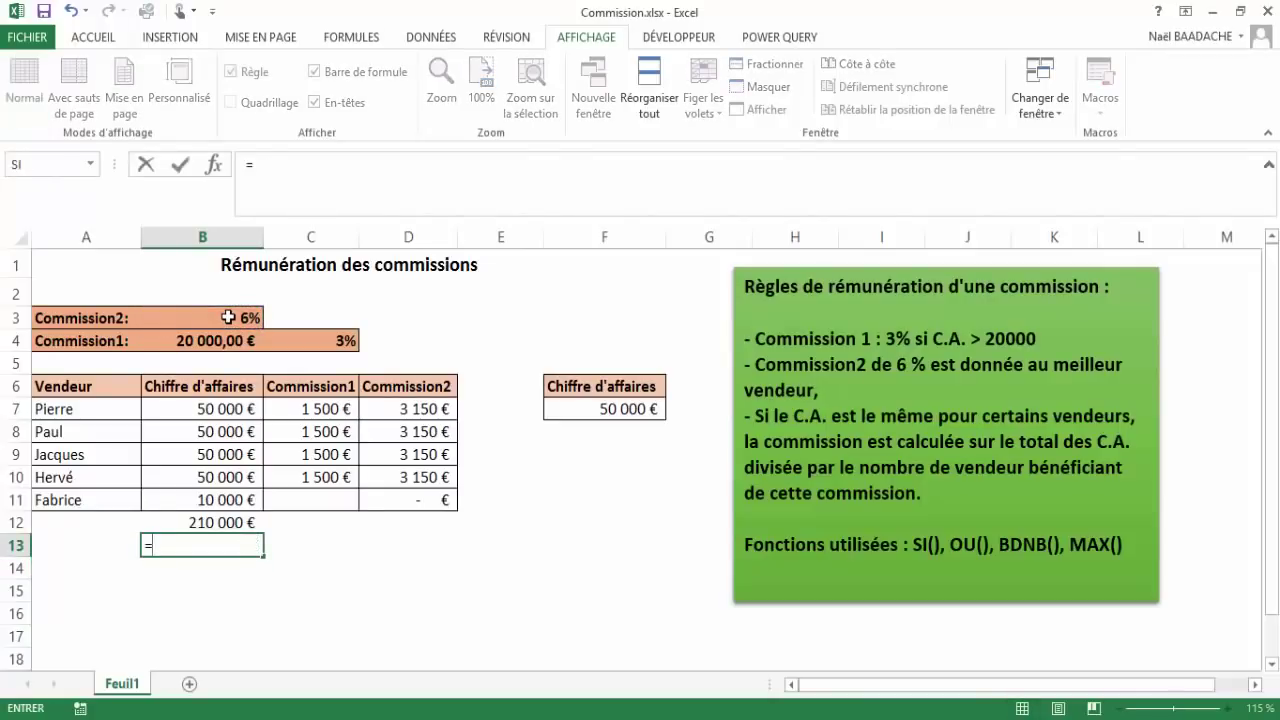
click(214, 522)
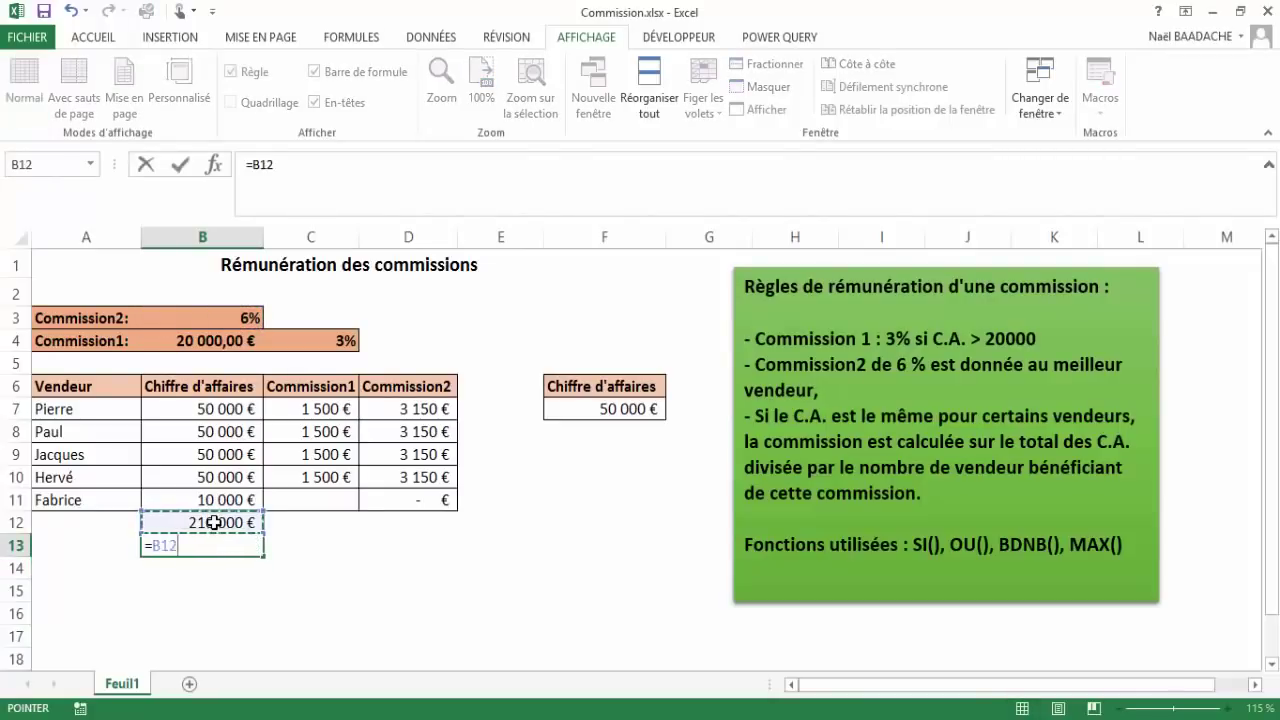
text(*)
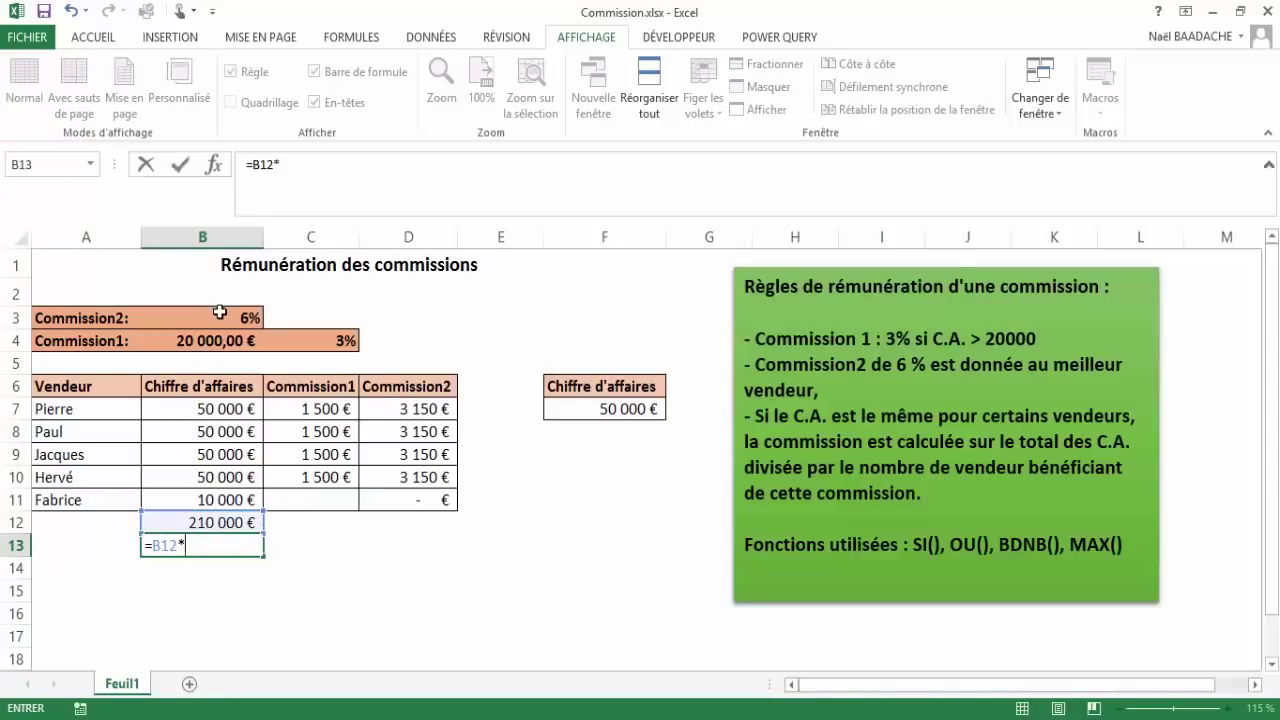
click(220, 317)
key(ctrl+Return)
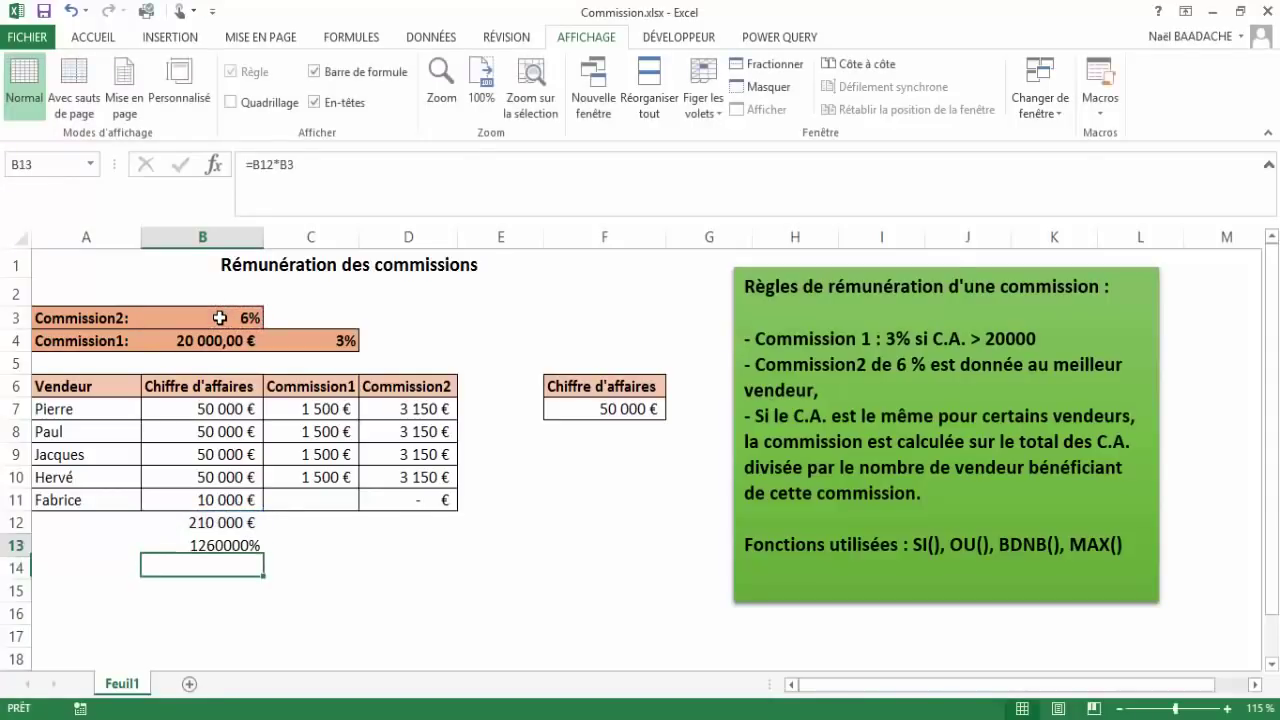
Format the B13 result as an accounting number with a thousands separator instead of a percentage.
click(92, 38)
click(715, 80)
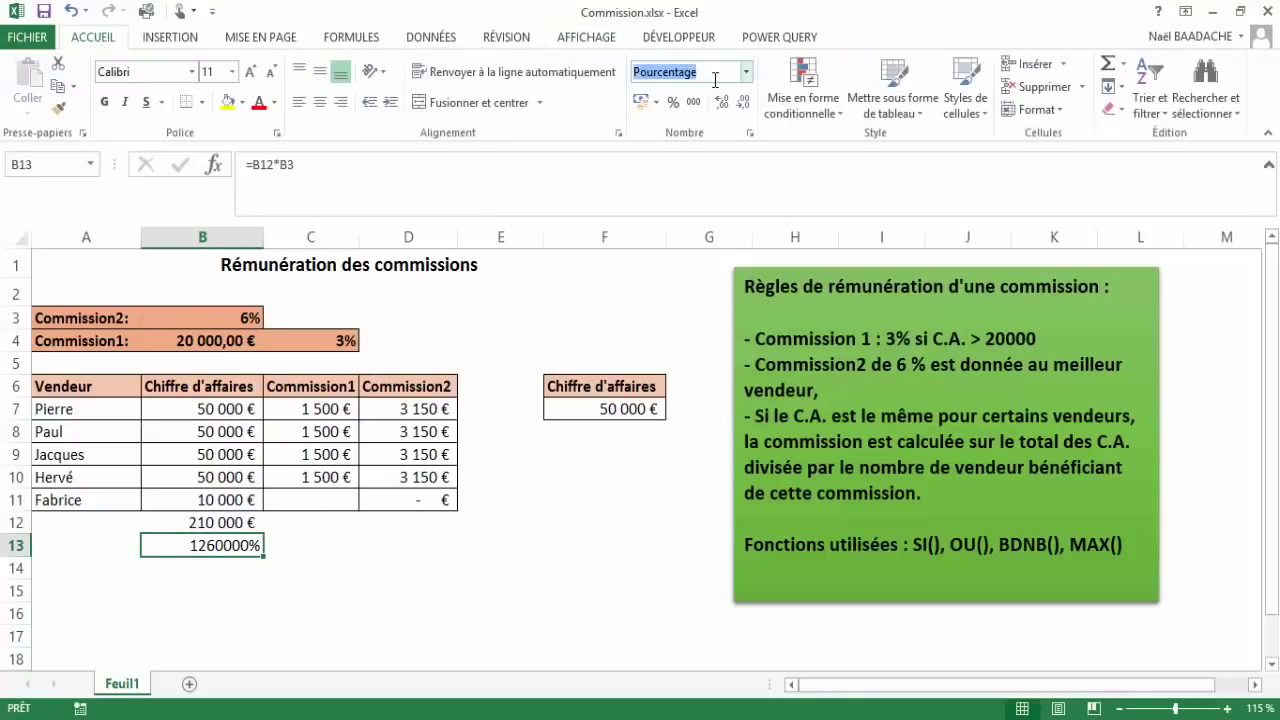
click(693, 102)
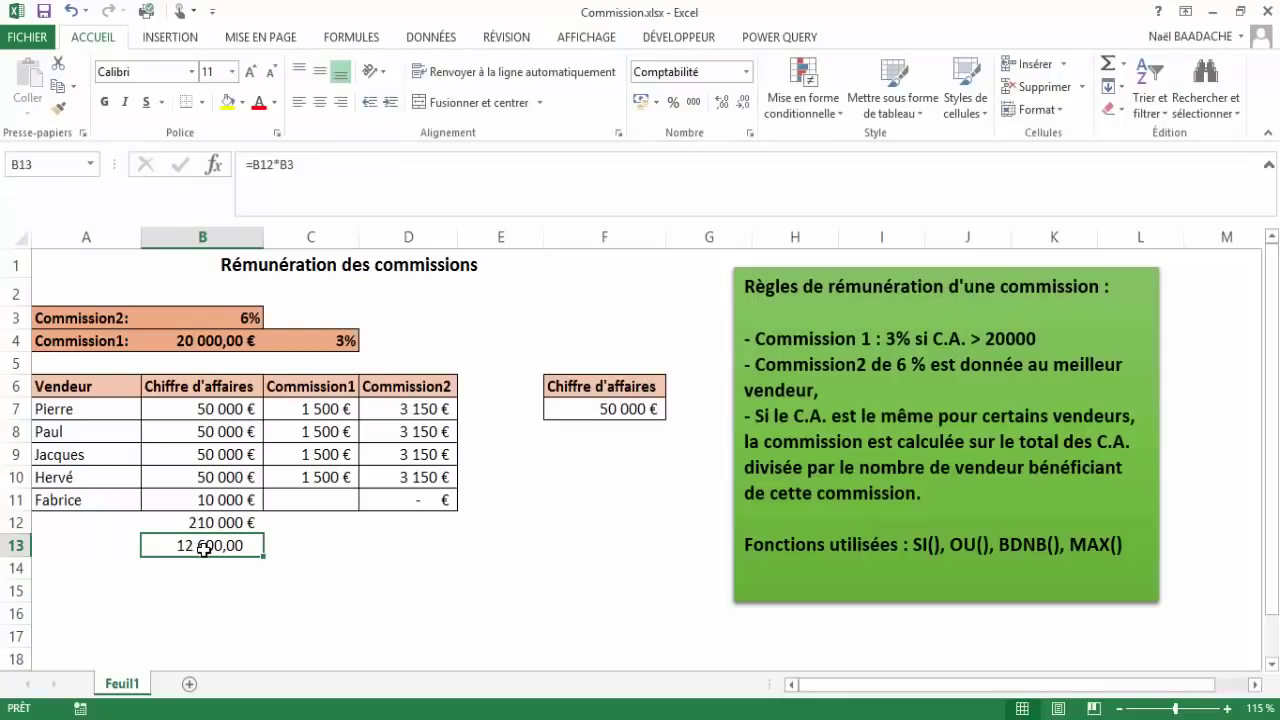
Count the sellers tied on turnover in B7:B10 and enter 4 in B14.
click(232, 478)
click(222, 455)
click(229, 434)
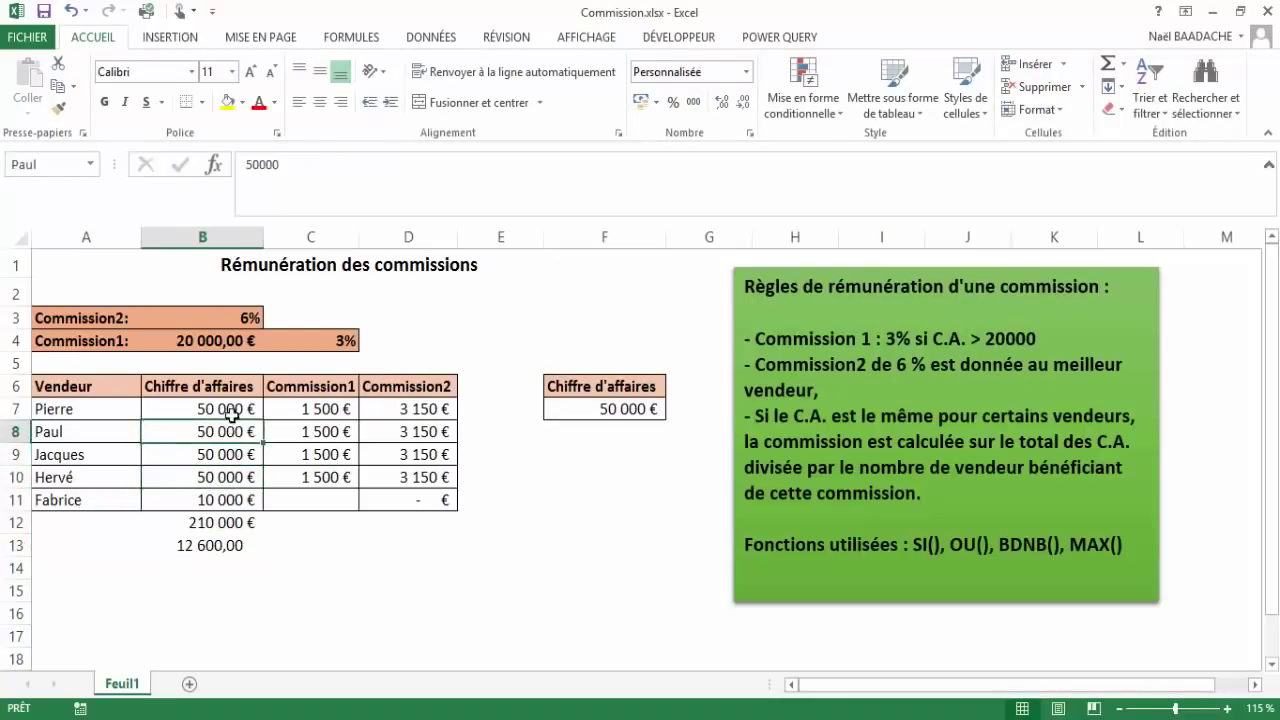
click(230, 411)
click(214, 548)
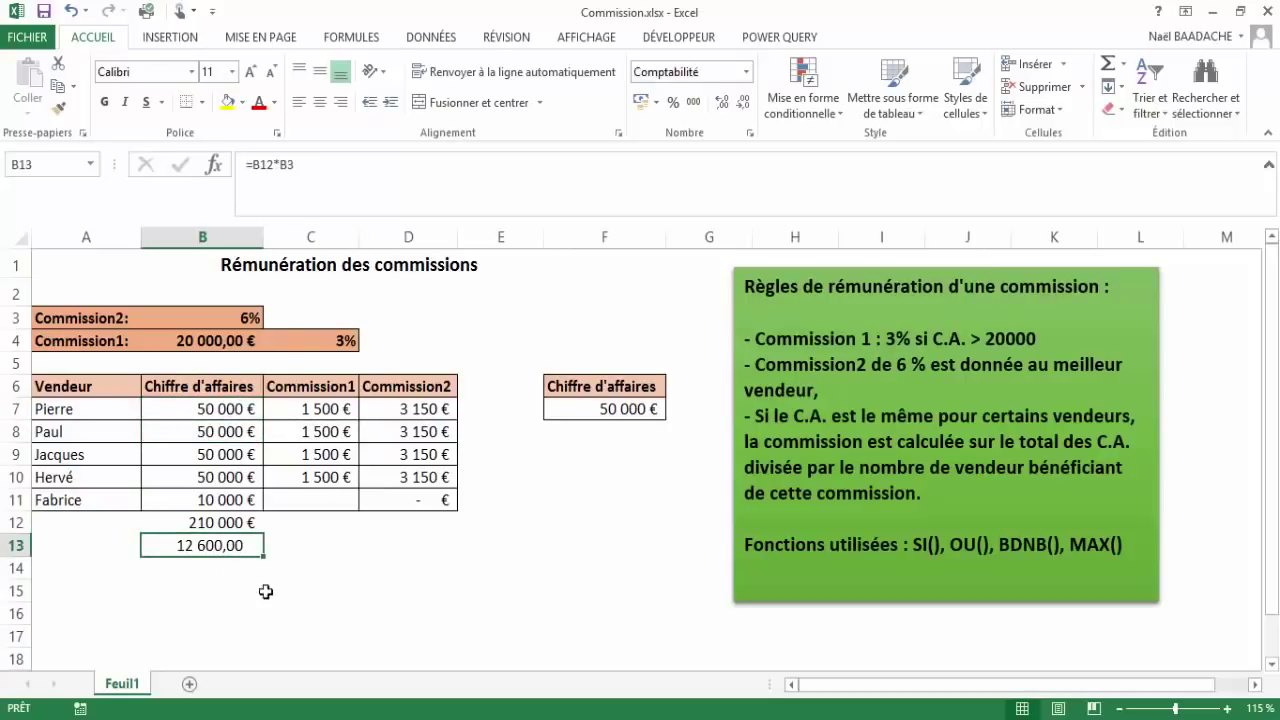
click(205, 575)
text(4)
key(Return)
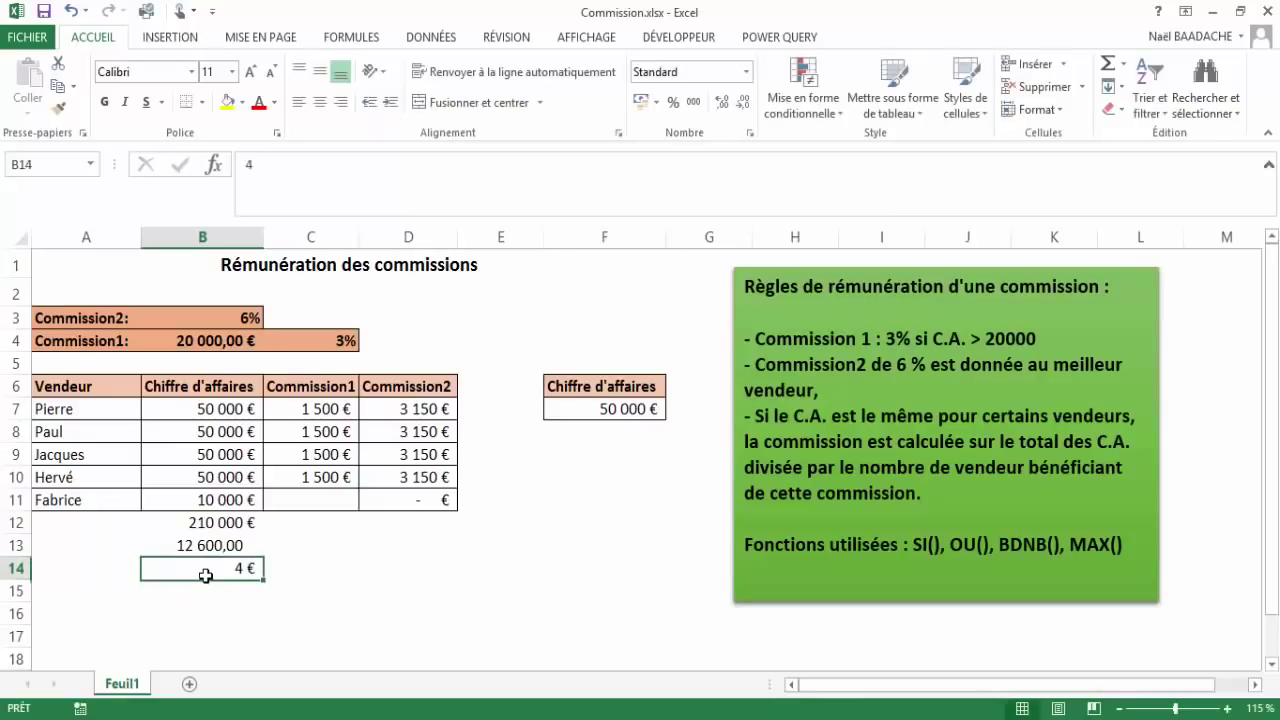
Divide B13 by B14 in cell B15 to get the commission share per tied seller.
text(=)
key(Up)
key(Up)
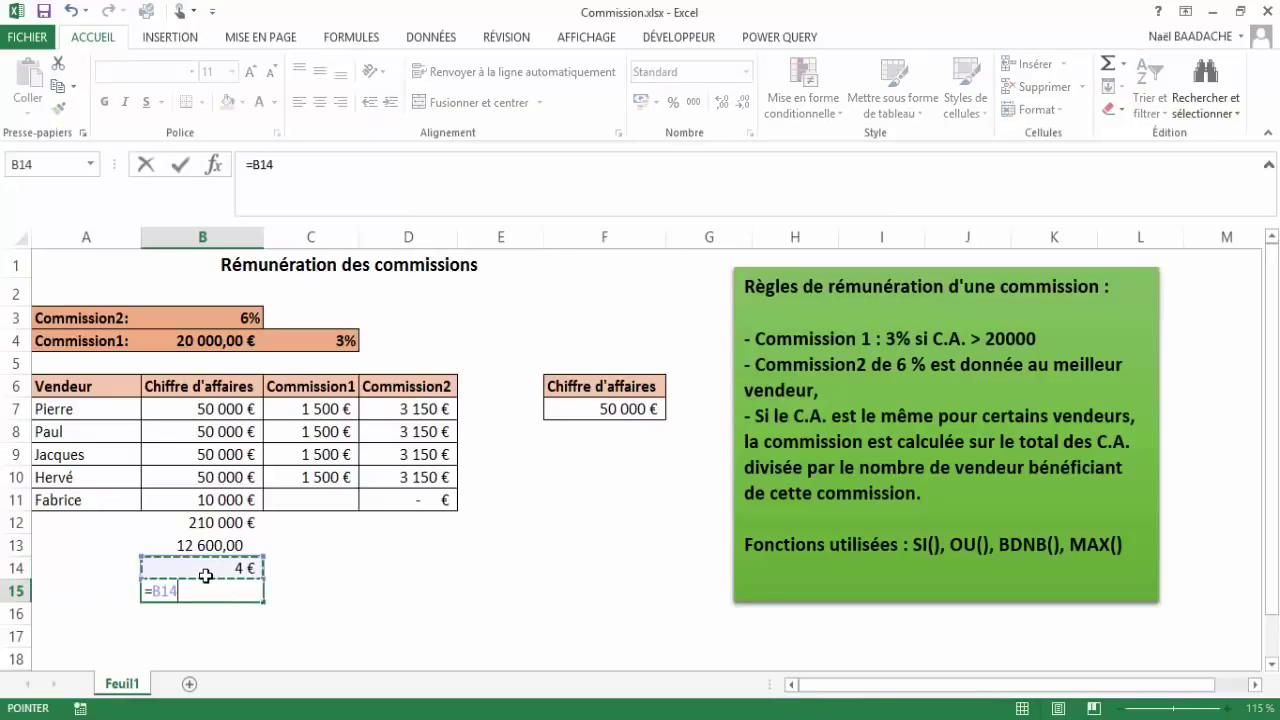
text(/)
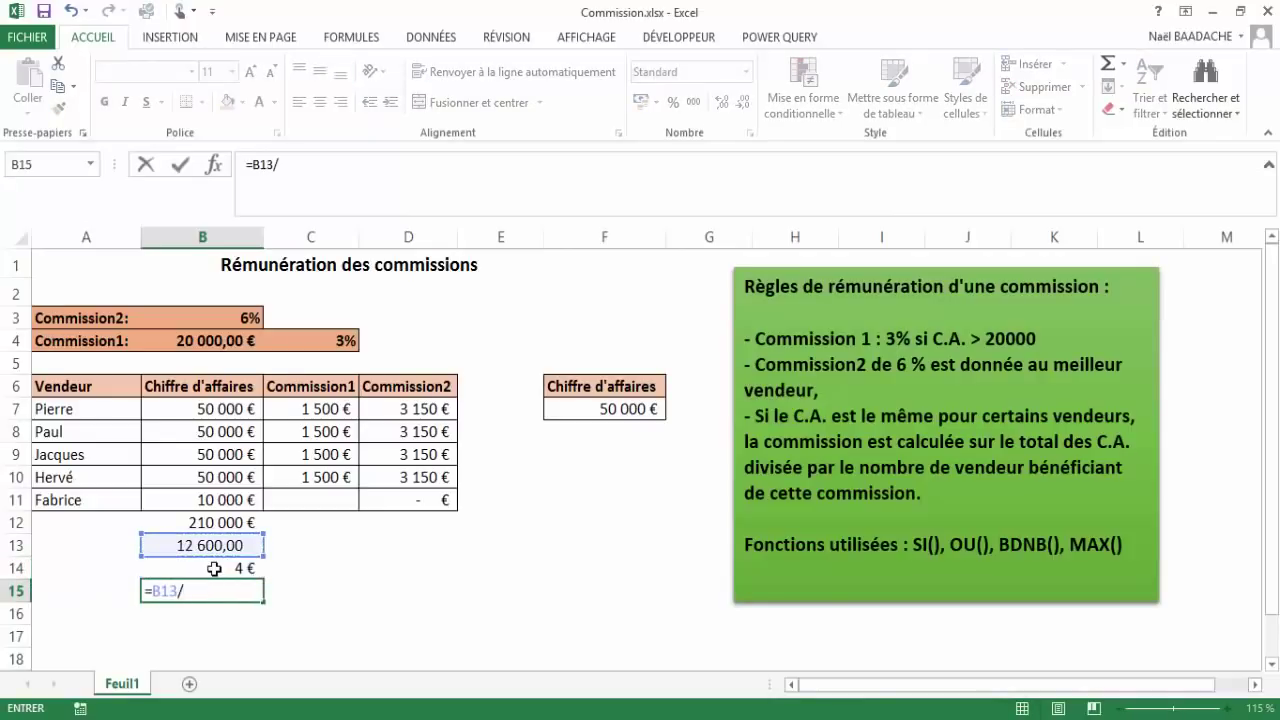
click(211, 568)
key(ctrl+Return)
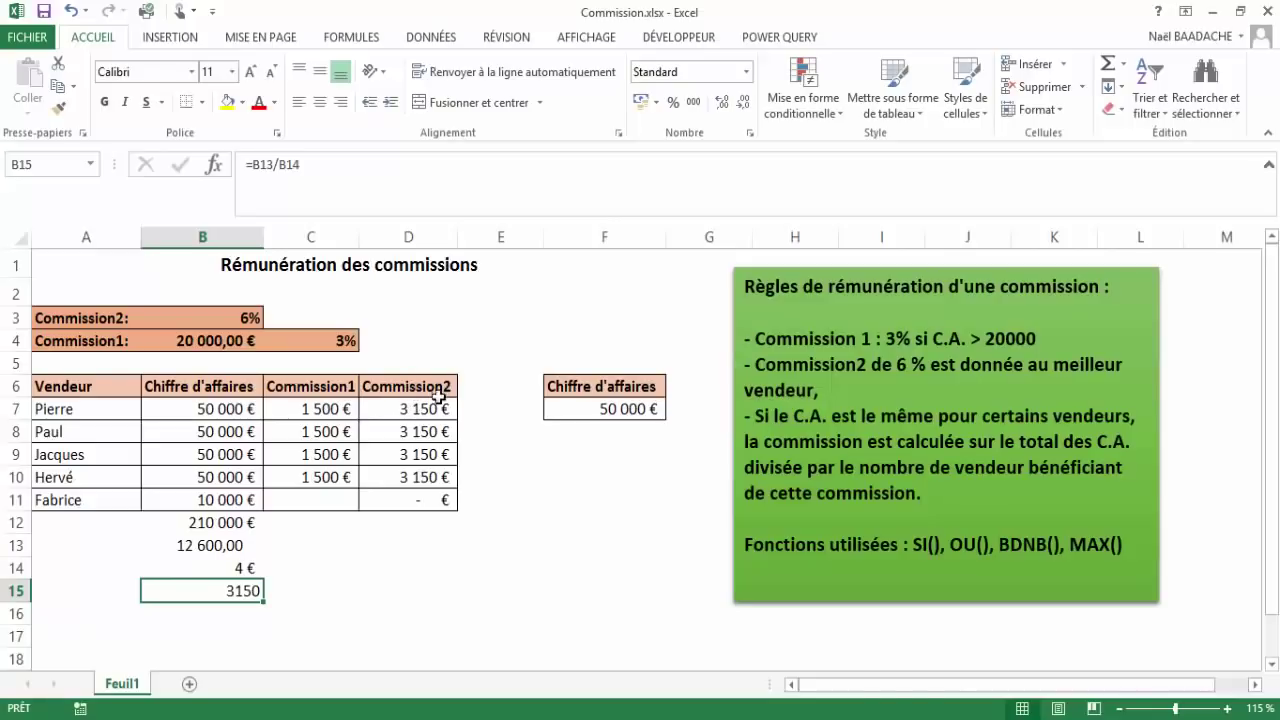
Set the first seller's turnover in B7 to 100000 and check the Commission2 formula in D7.
click(206, 408)
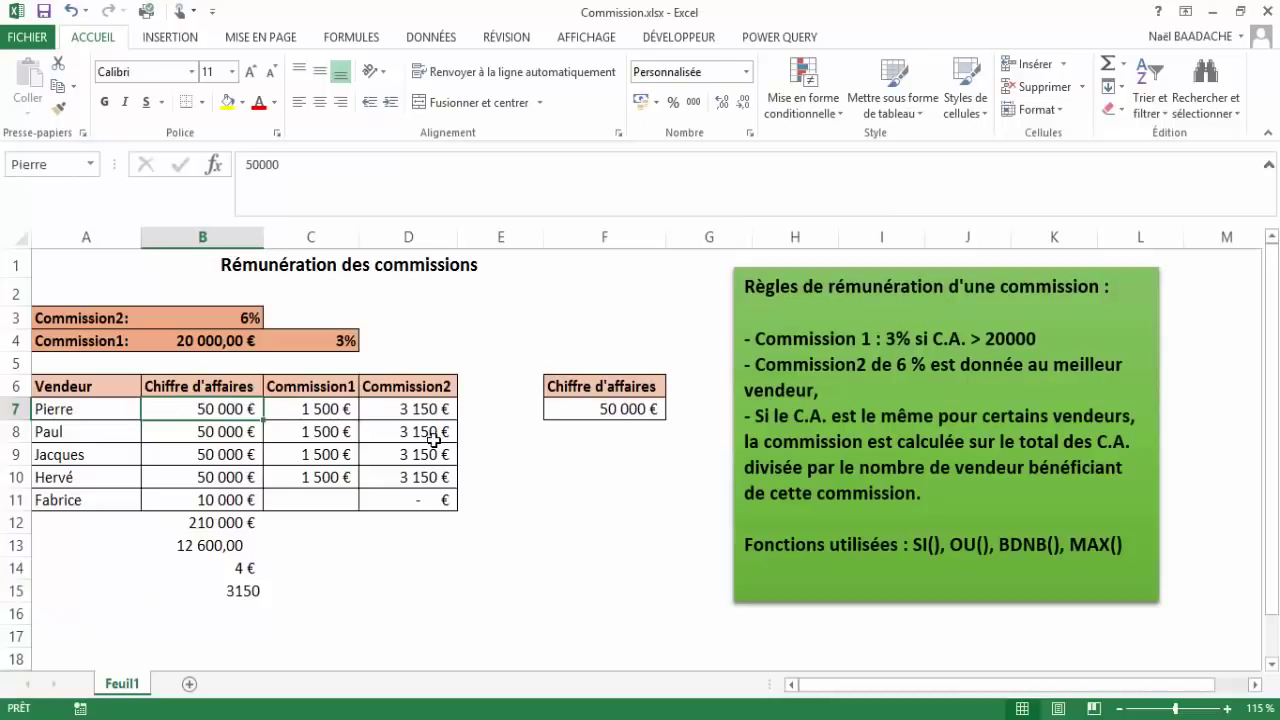
text(100)
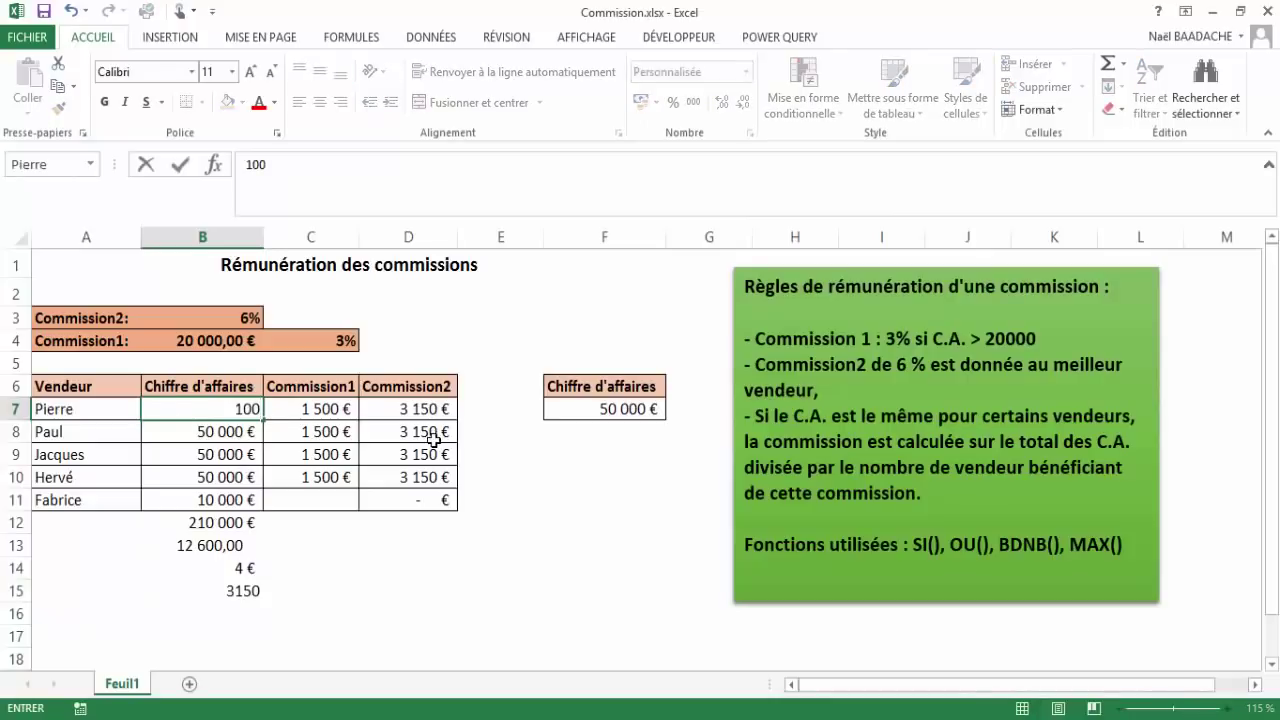
text(000)
key(Return)
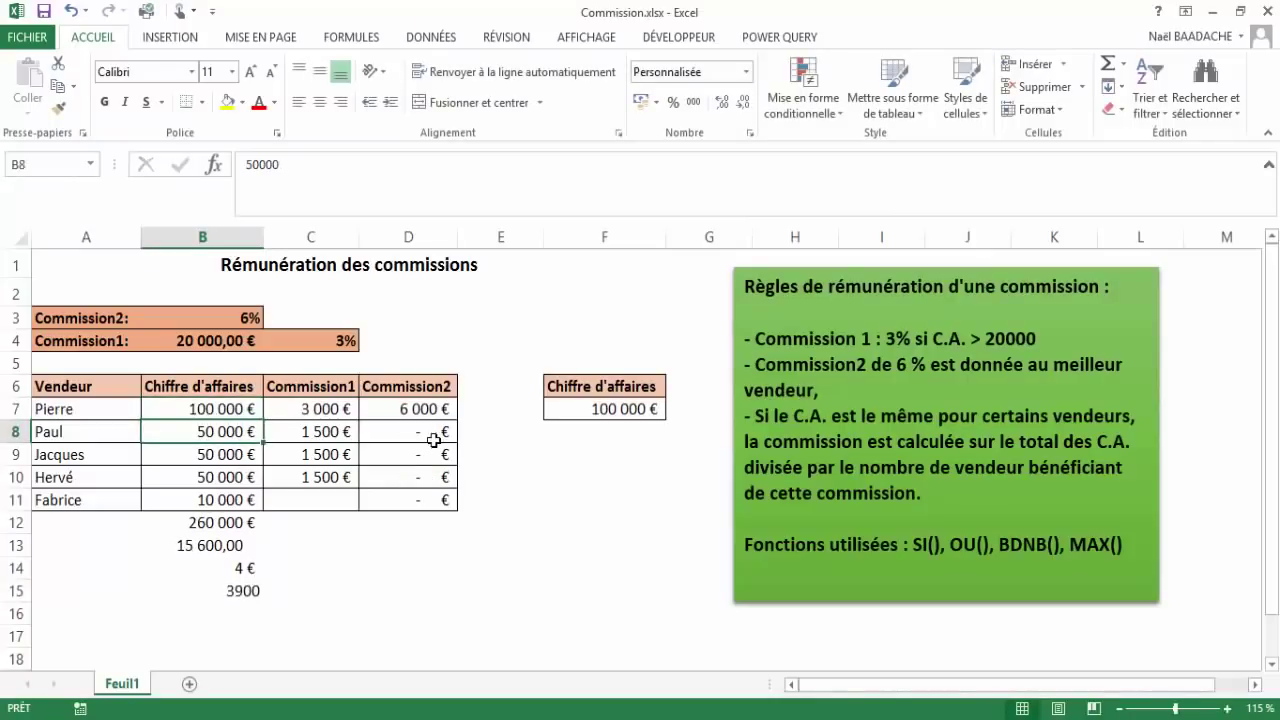
click(232, 317)
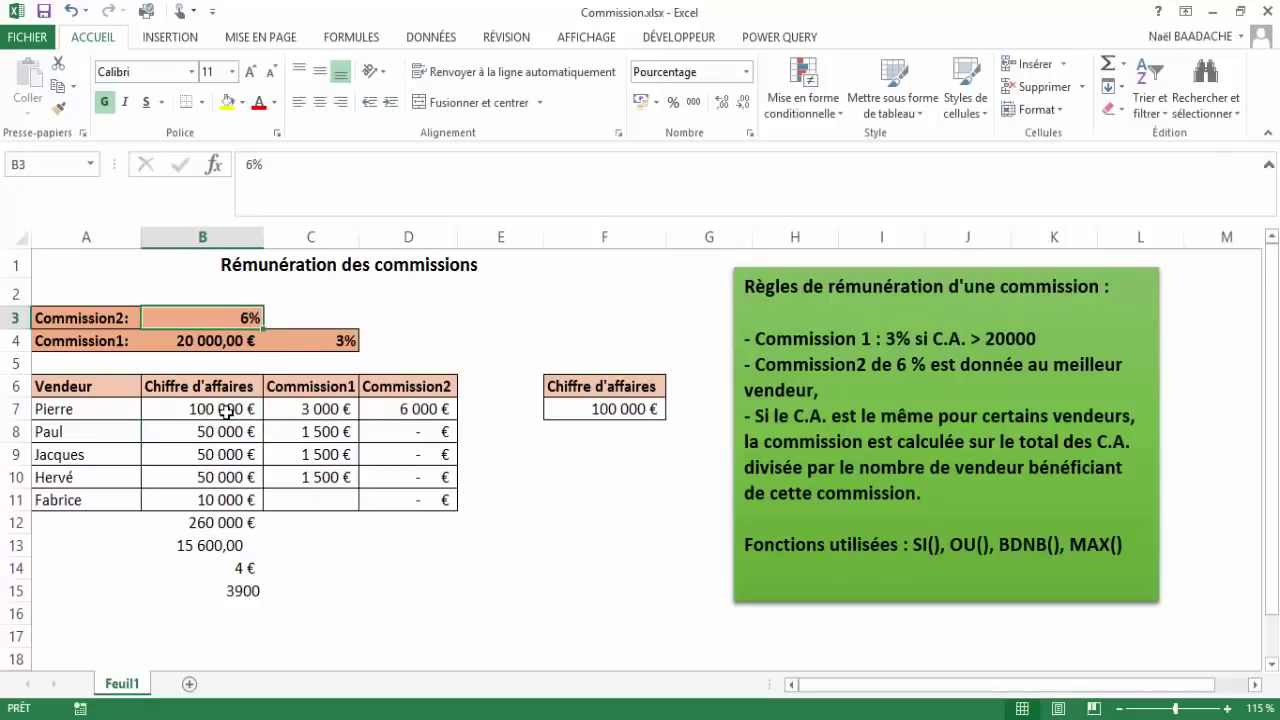
click(427, 406)
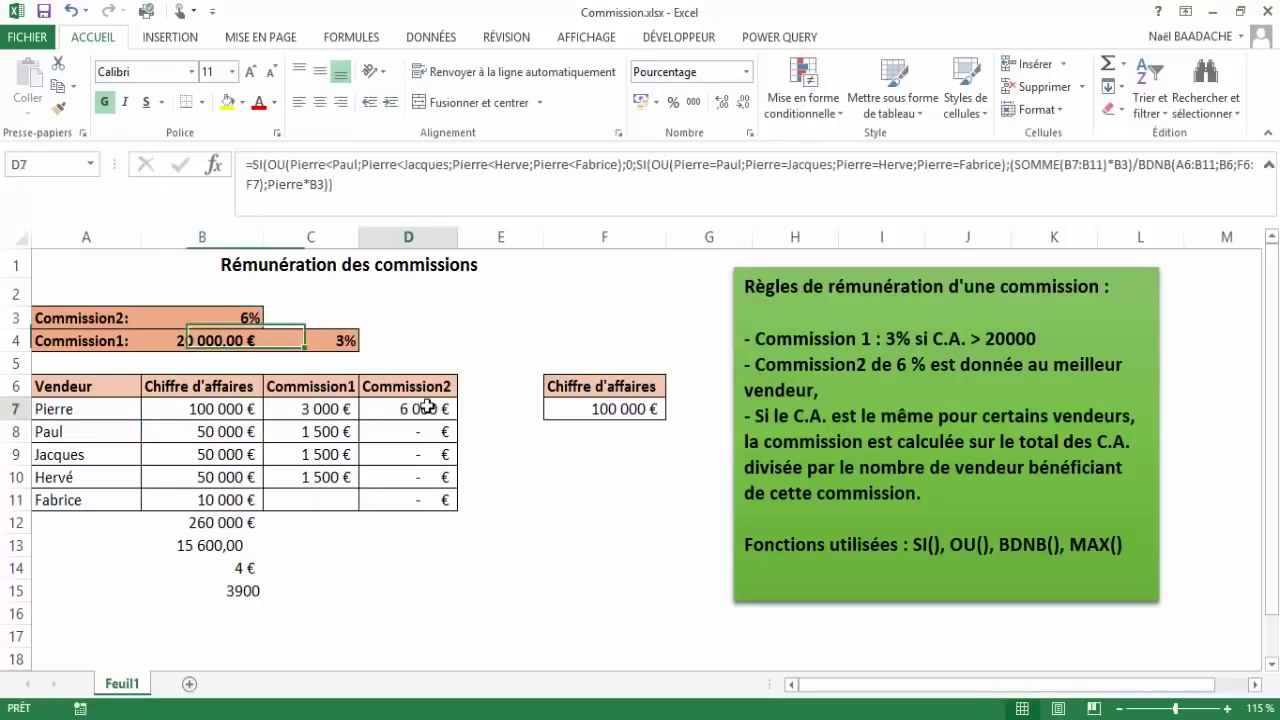
Clear the check calculations from cells B12:B15.
click(564, 525)
drag(208, 527, 212, 594)
key(Delete)
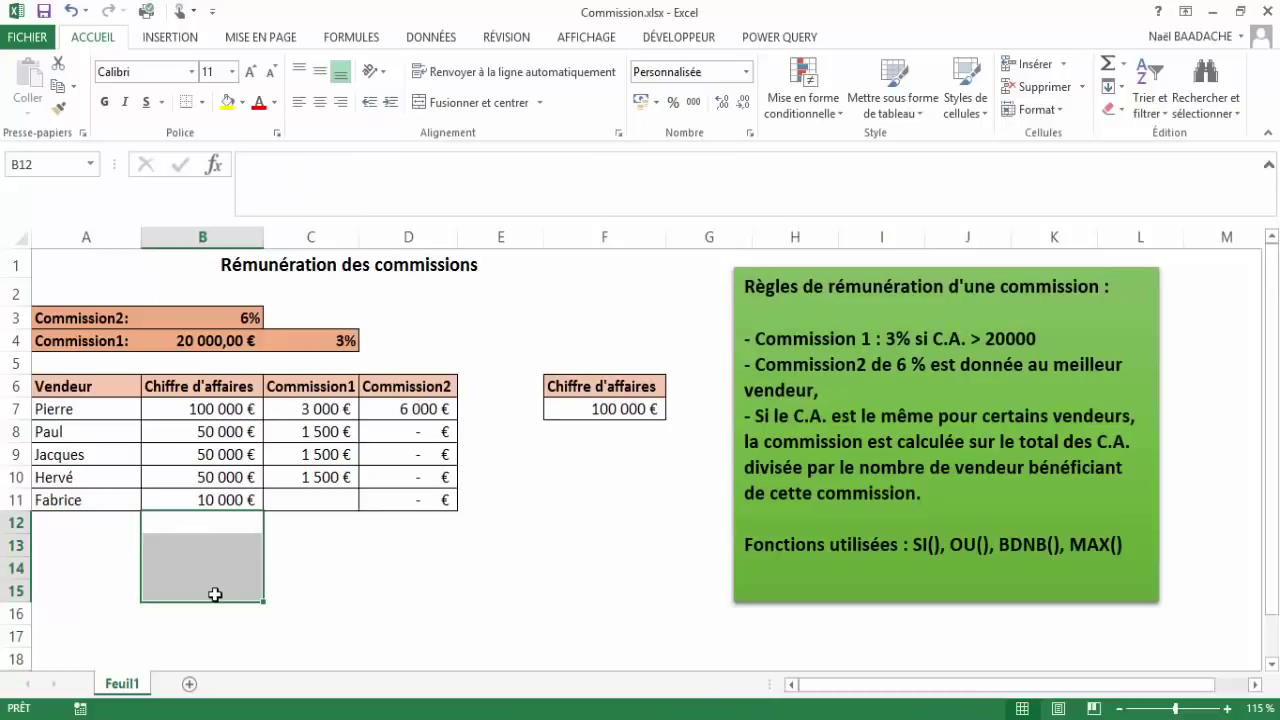
click(369, 571)
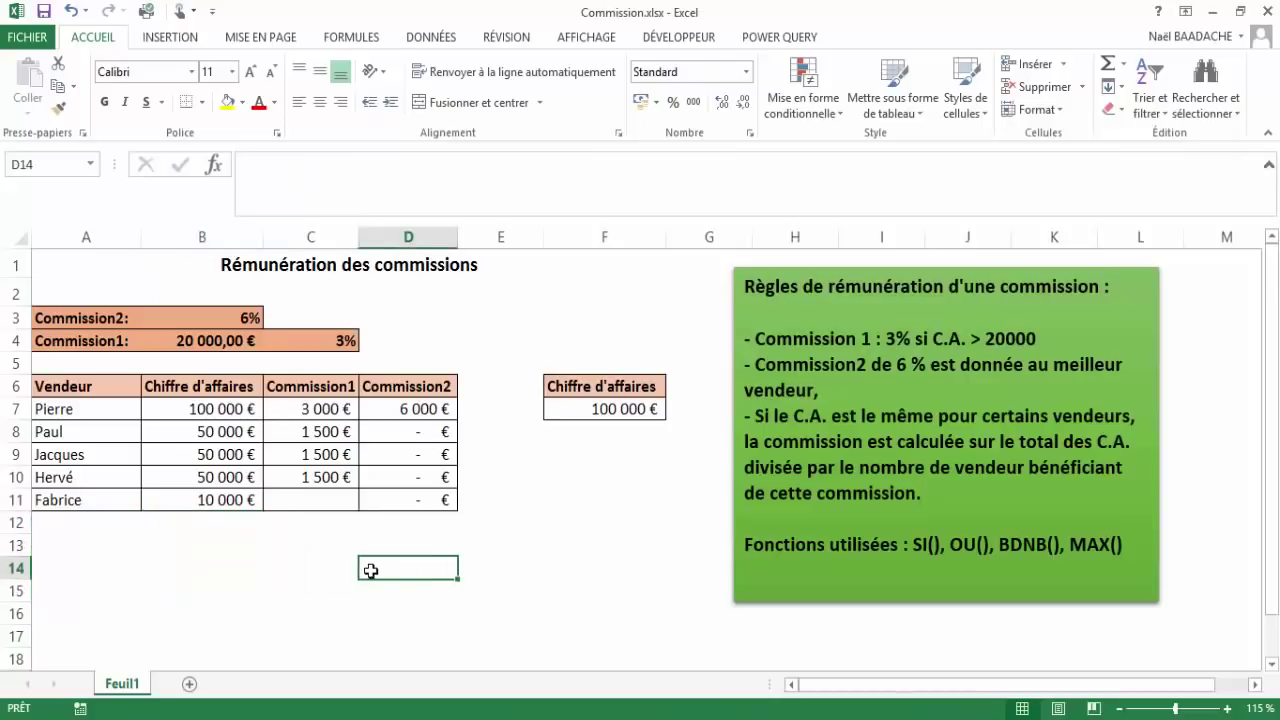